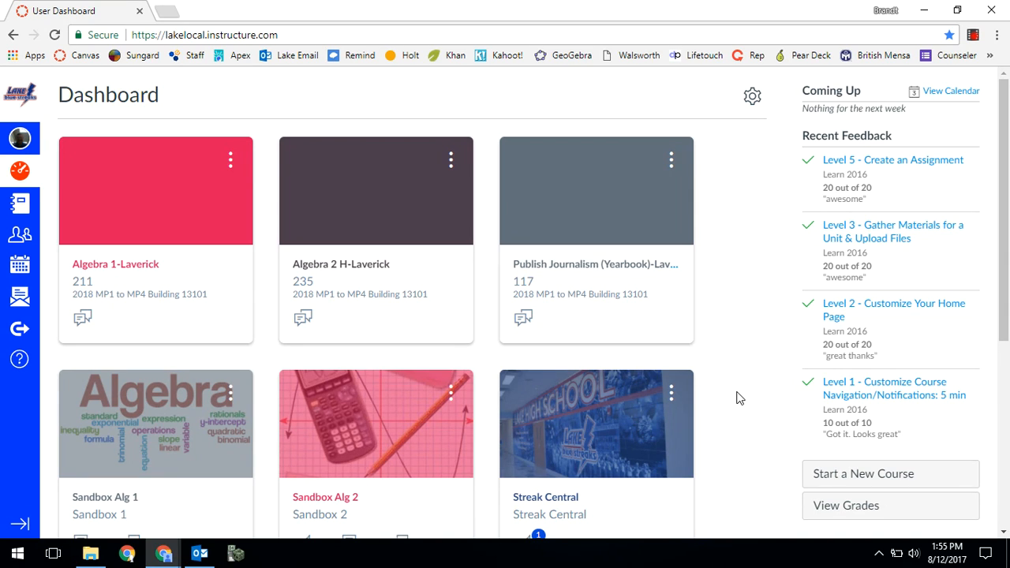
# - Open the modules list of the Sandbox Alg 1 course
pyautogui.click(172, 436)
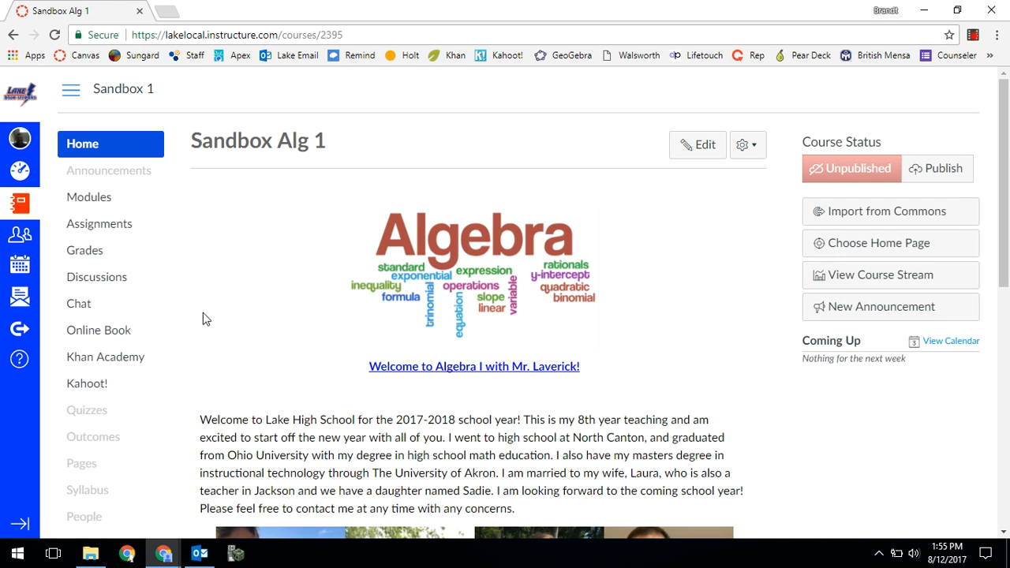
pyautogui.click(101, 209)
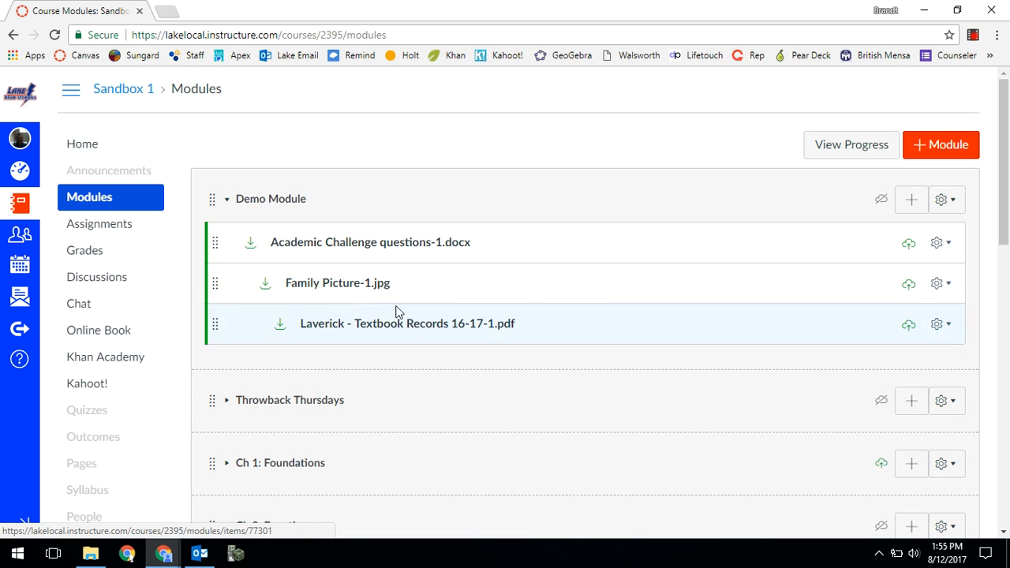
# - Start adding an item to Demo Module, choosing Content Page as the type and a new page as the source
pyautogui.click(910, 202)
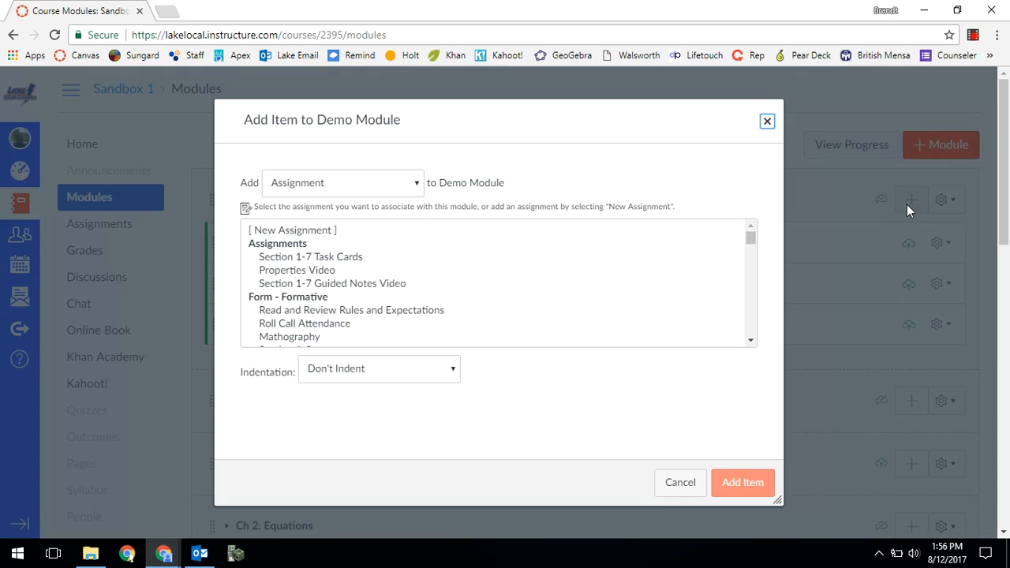
pyautogui.click(370, 191)
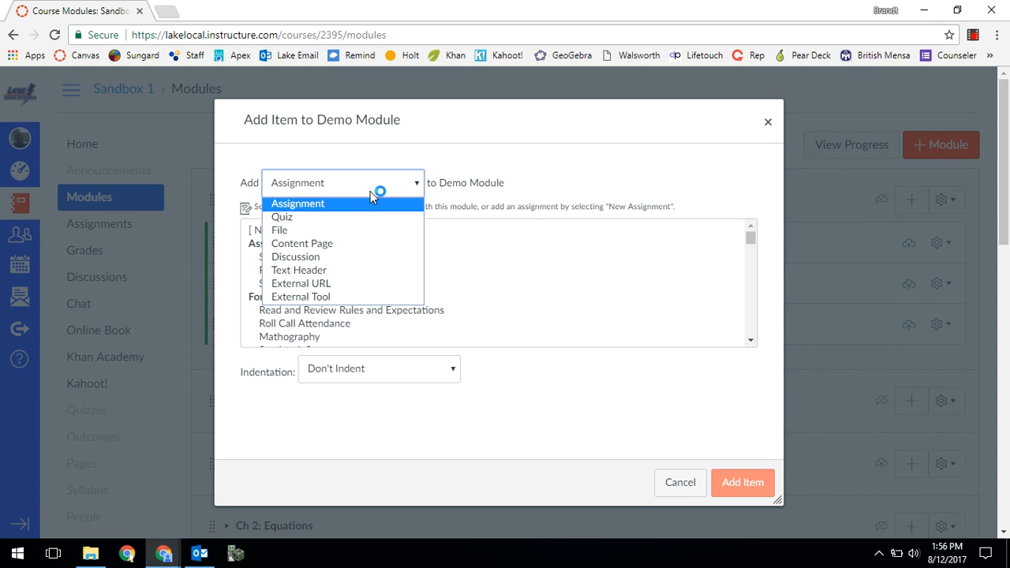
pyautogui.click(363, 245)
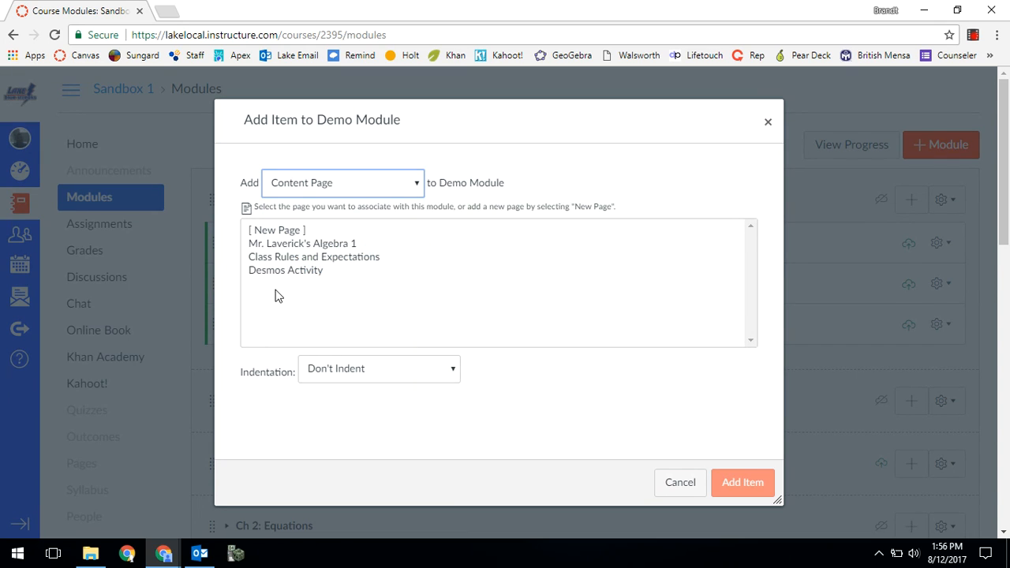
pyautogui.click(288, 231)
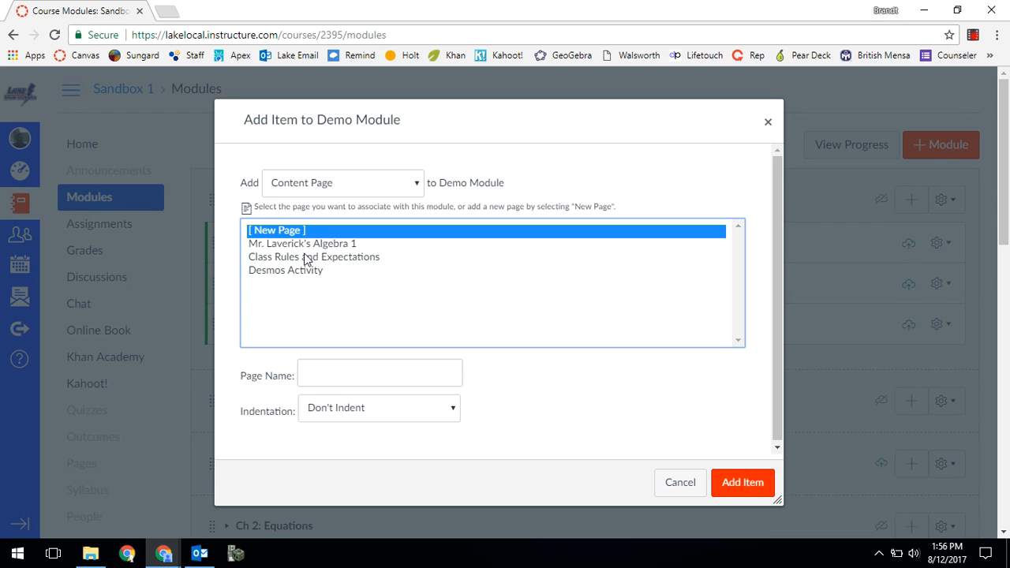
# - Name the new page "Demo Content Page", keep it at Don't Indent, and add it to the module
pyautogui.click(330, 375)
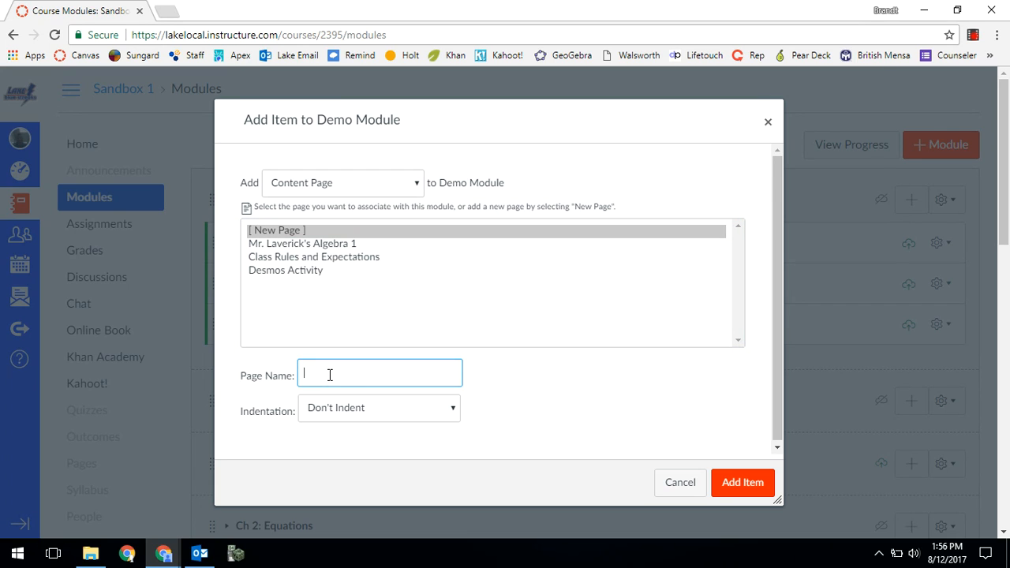
pyautogui.write('Demo Content Page')
pyautogui.click(343, 415)
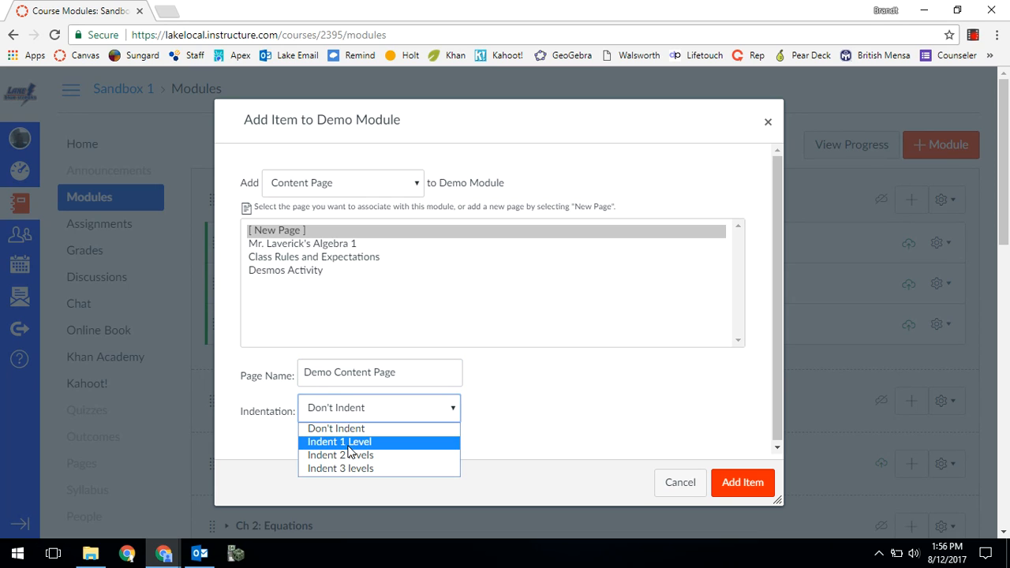
pyautogui.click(351, 430)
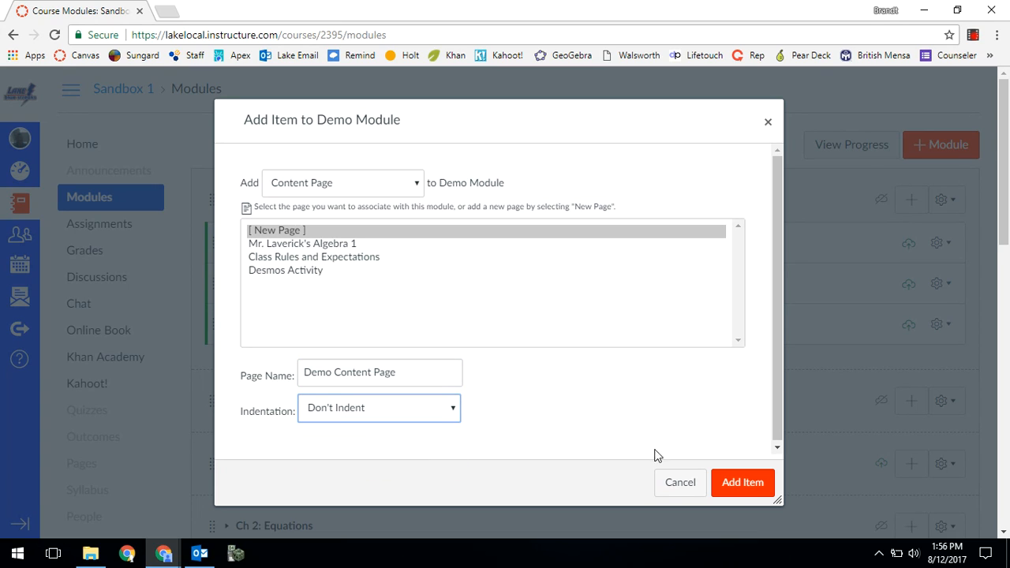
pyautogui.click(737, 489)
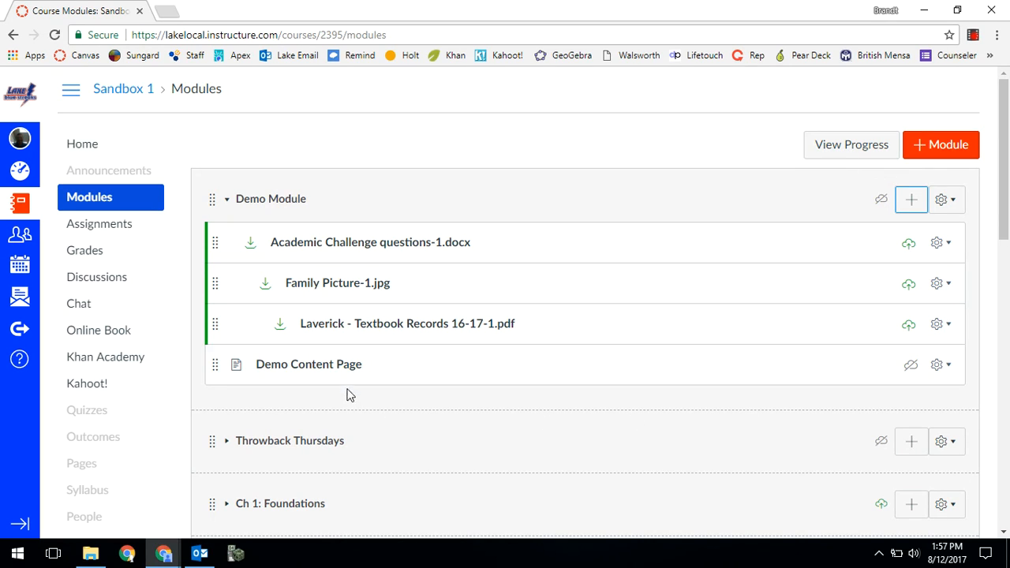
# - Open Demo Content Page from the module, dismiss the desktop notification, and put the page into edit mode
pyautogui.click(328, 372)
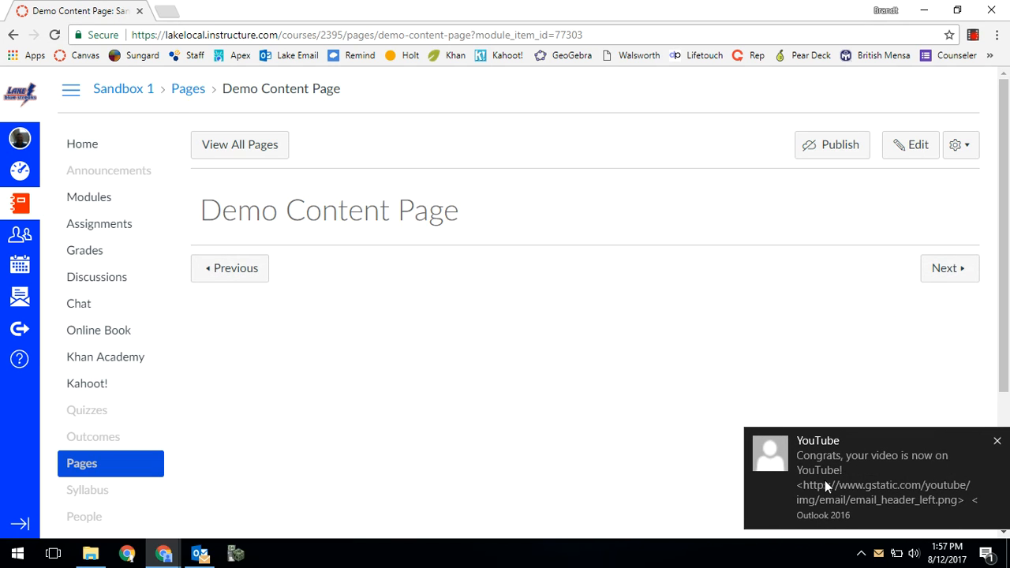
pyautogui.click(996, 441)
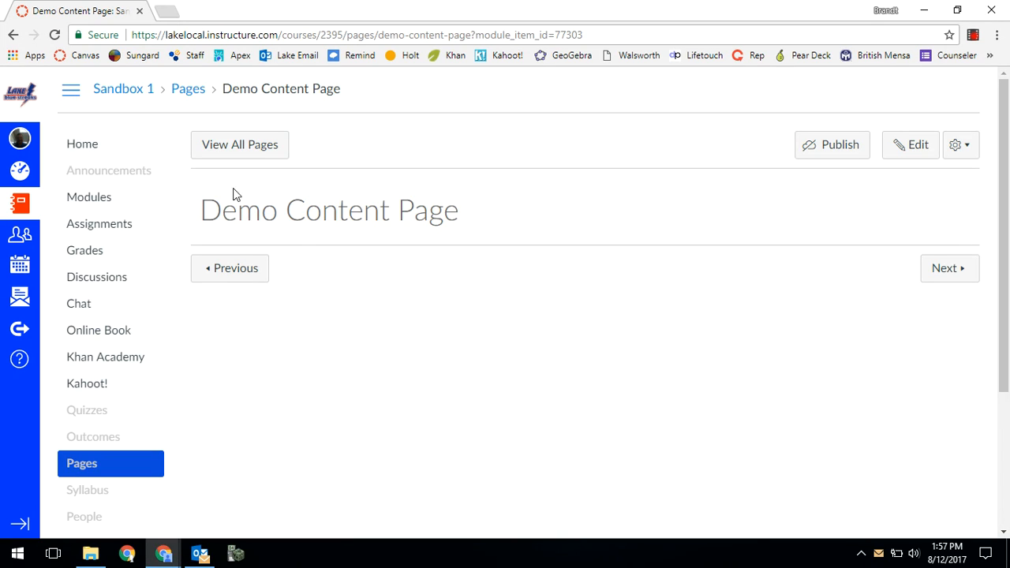
pyautogui.click(904, 154)
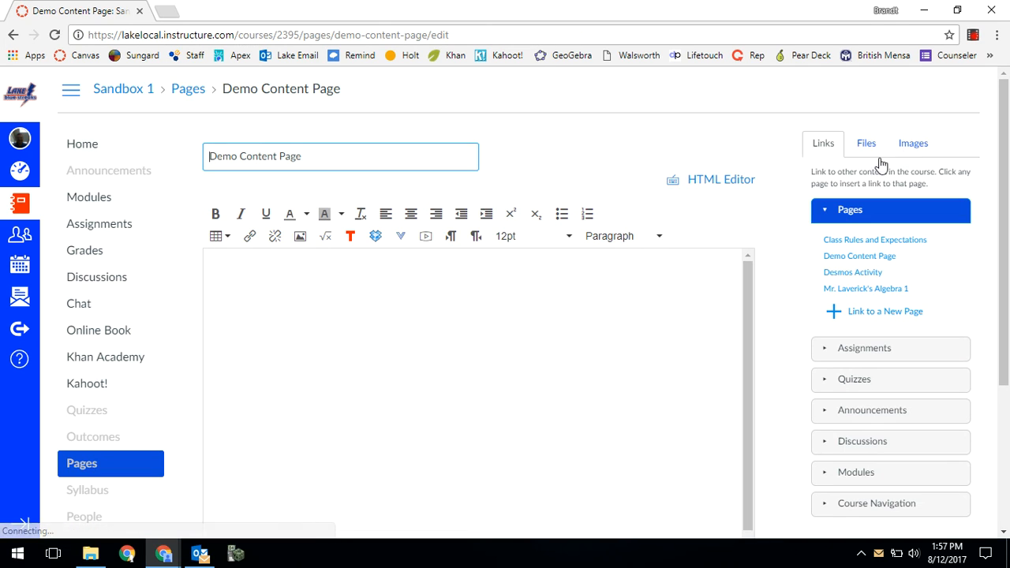
# - Examine the page's title, content area and the choices for who can edit it, keeping Only teachers selected
pyautogui.moveTo(319, 155); pyautogui.dragTo(213, 155)
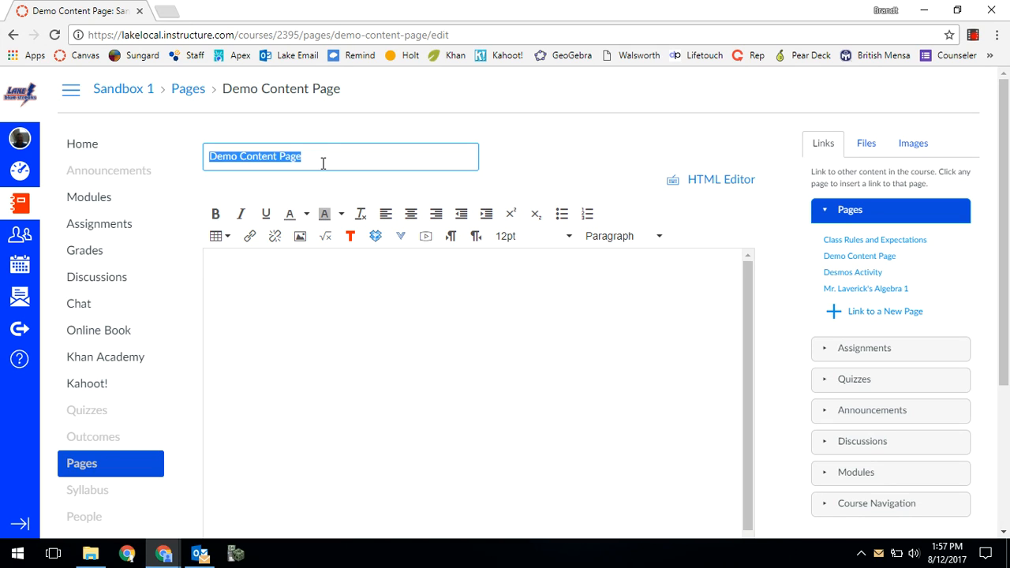
pyautogui.click(339, 304)
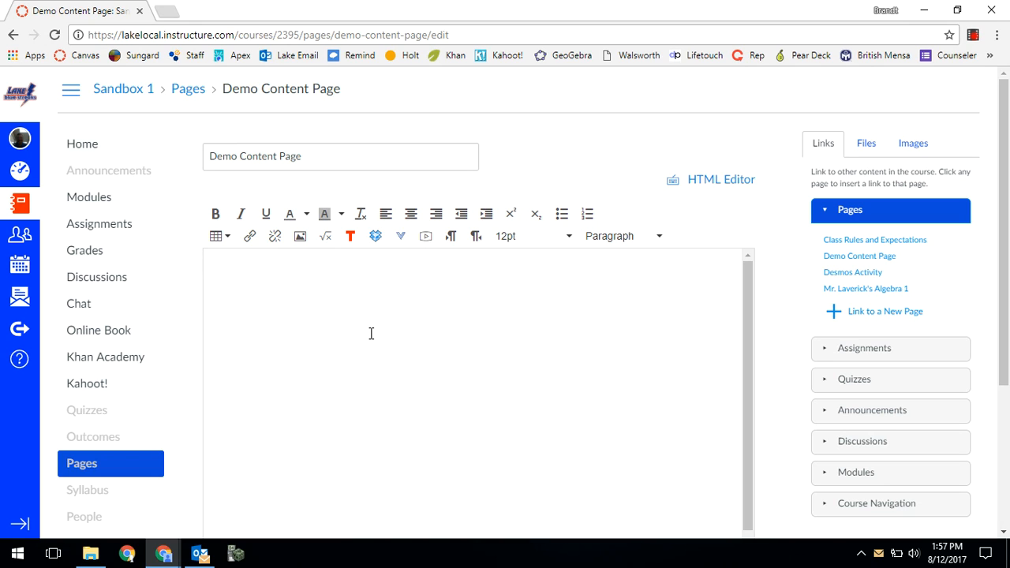
pyautogui.scroll(-3, 719, 302)
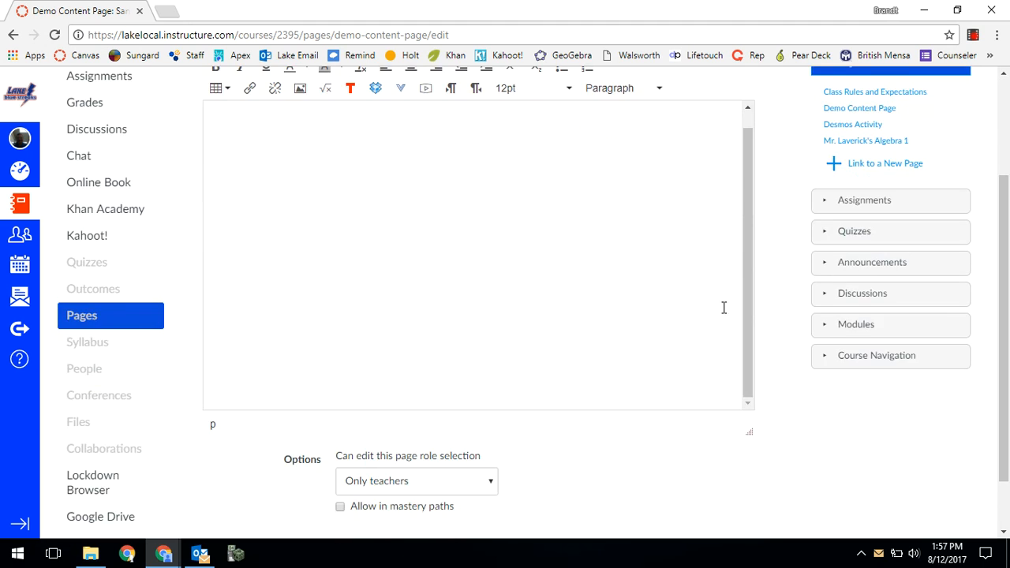
pyautogui.scroll(3, 787, 356)
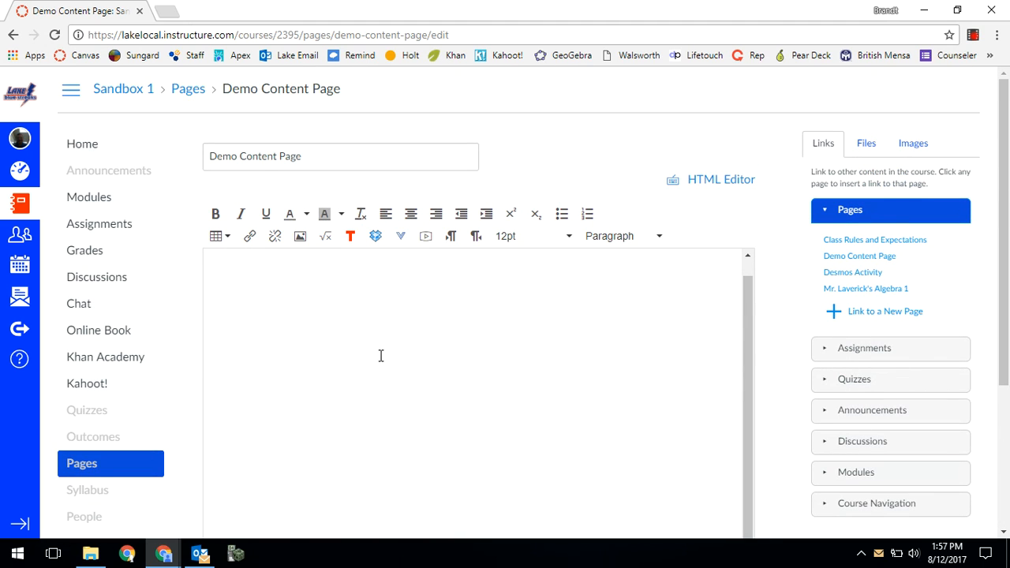
pyautogui.scroll(-3, 851, 465)
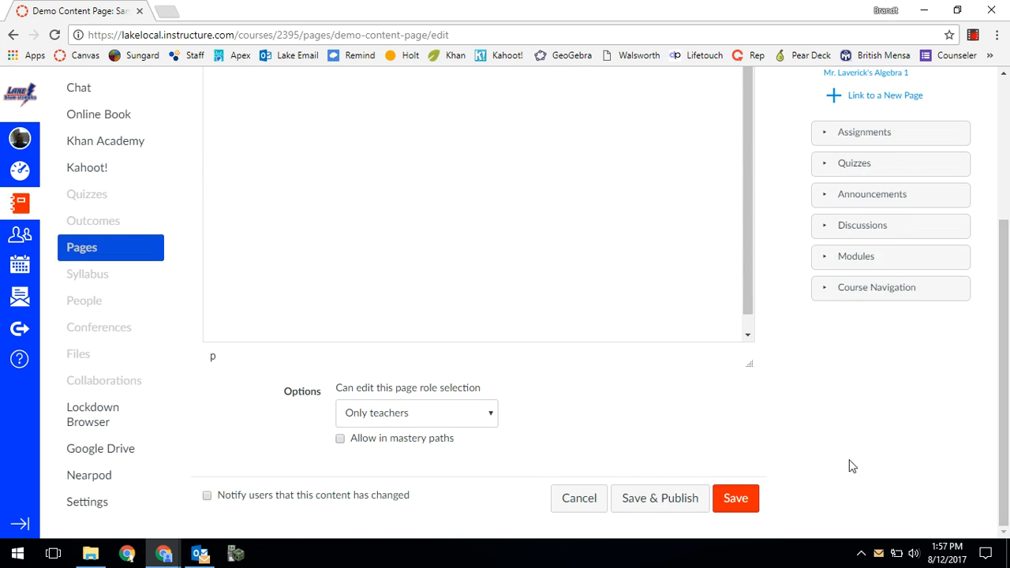
pyautogui.click(381, 416)
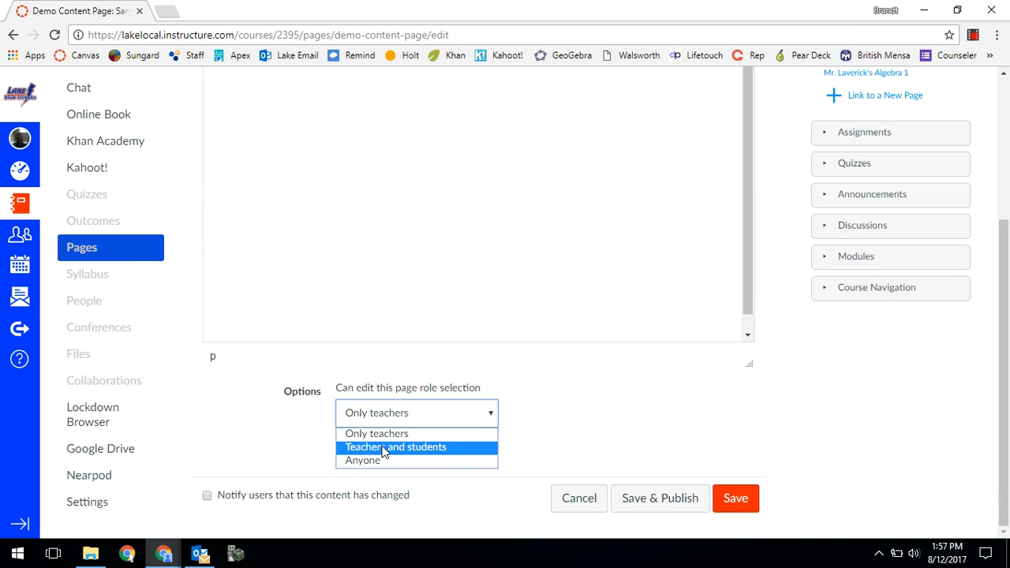
pyautogui.click(455, 435)
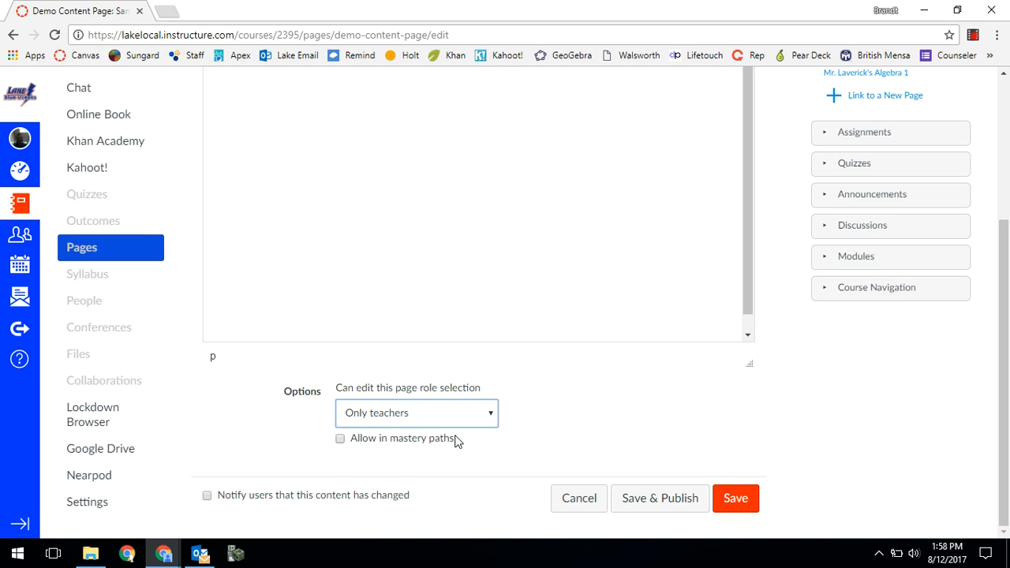
pyautogui.scroll(1, 586, 398)
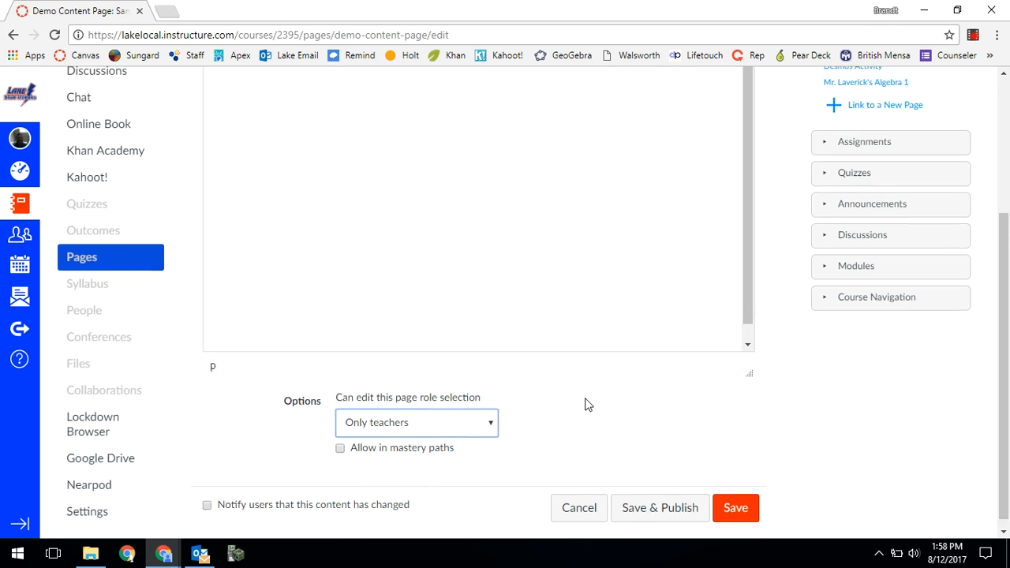
pyautogui.scroll(1, 578, 398)
pyautogui.scroll(1, 430, 308)
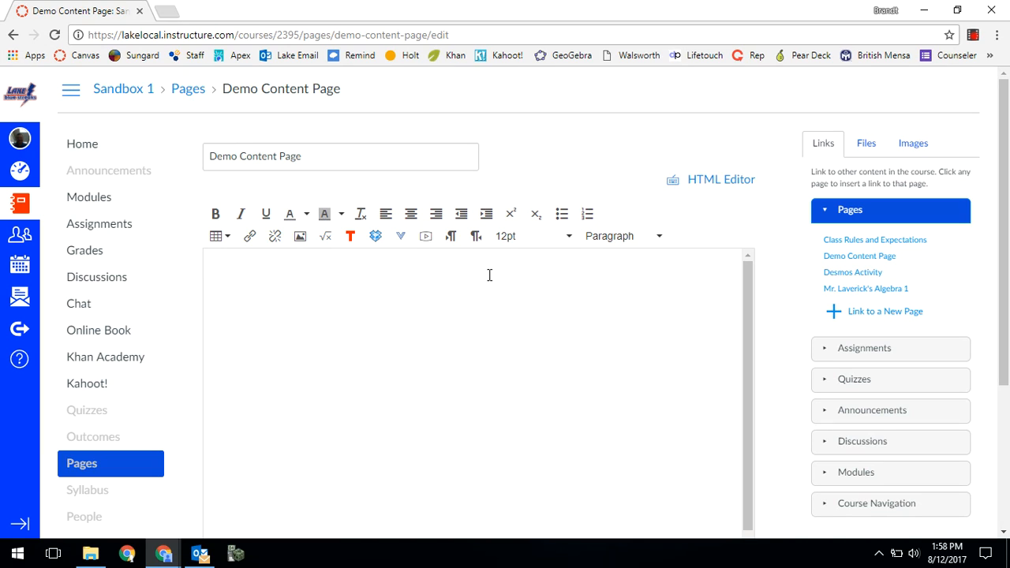
# - Write the centred line "This is the introduction to the content page for the demo." in the page body
pyautogui.click(410, 214)
pyautogui.write('this i')
pyautogui.press('BackSpace')
pyautogui.press('BackSpace')
pyautogui.press('BackSpace')
pyautogui.write('This is the introduction to')
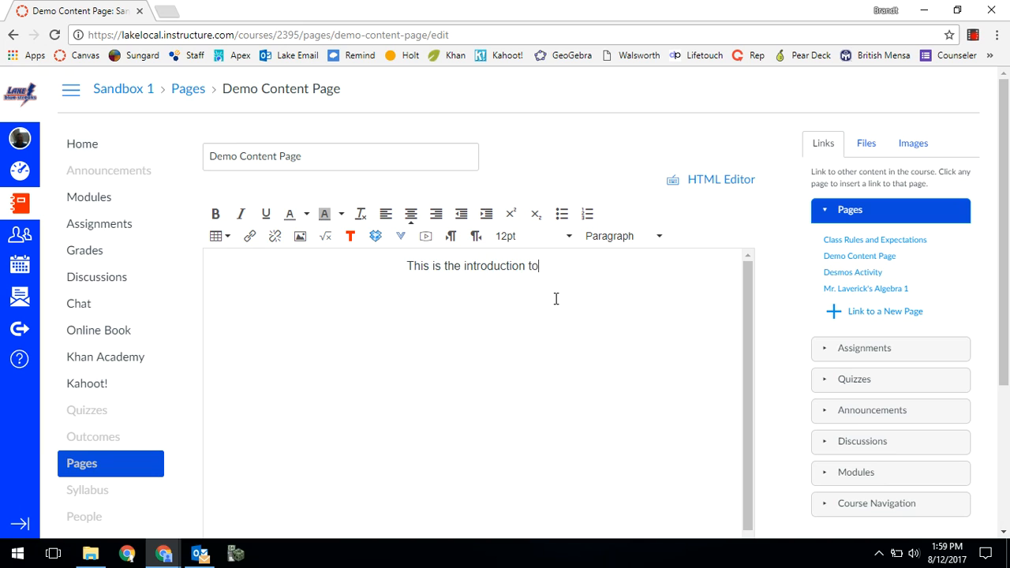
pyautogui.write(' the content page ')
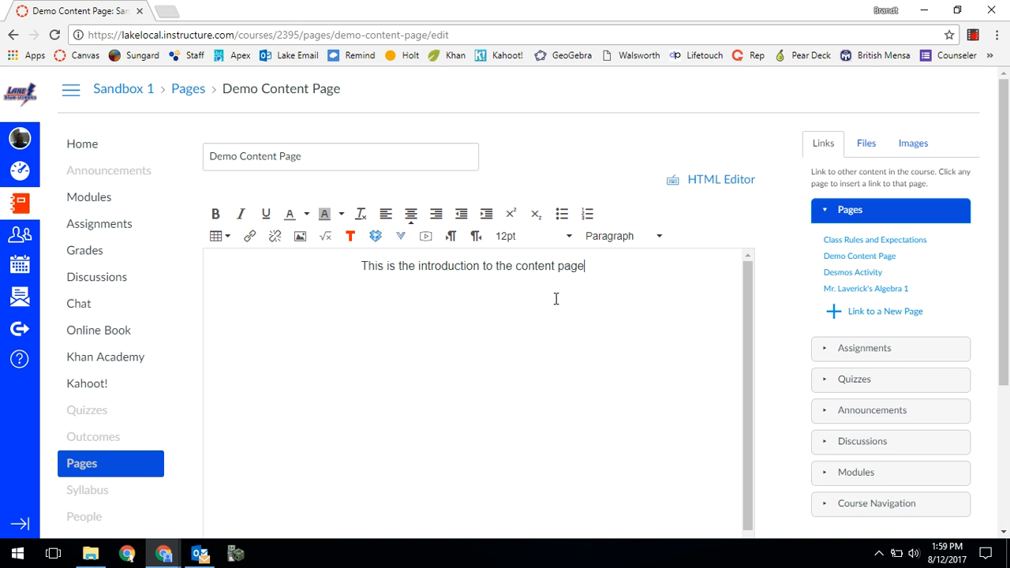
pyautogui.write('for the')
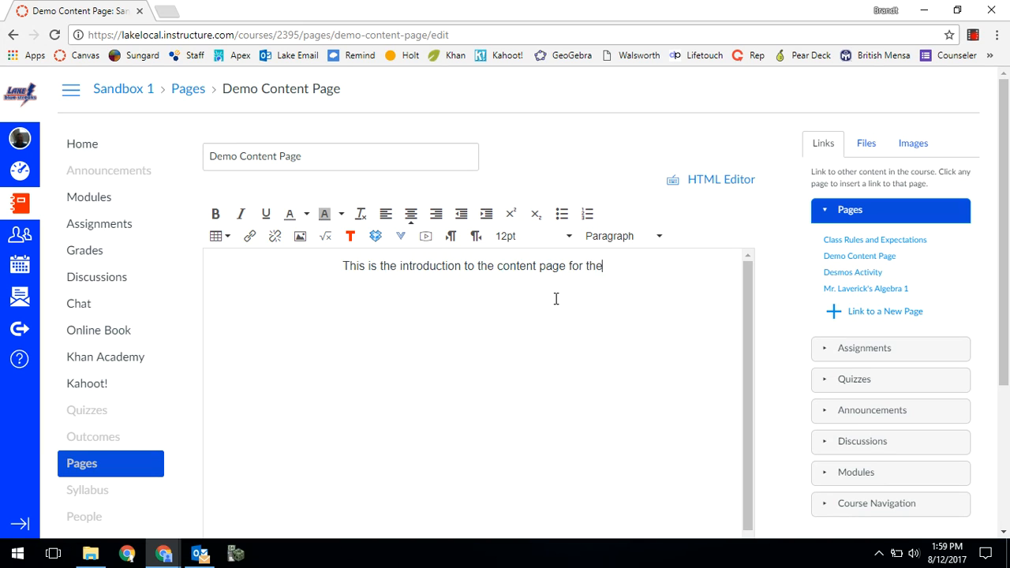
pyautogui.write(' demo .')
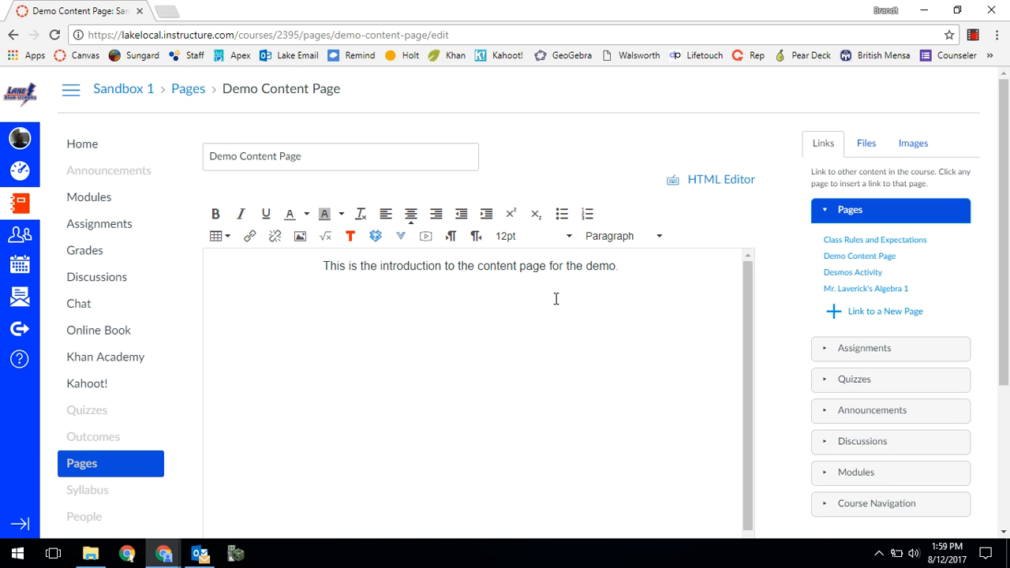
# - Set the font size of the whole introduction sentence to 36pt
pyautogui.moveTo(632, 269); pyautogui.dragTo(327, 295)
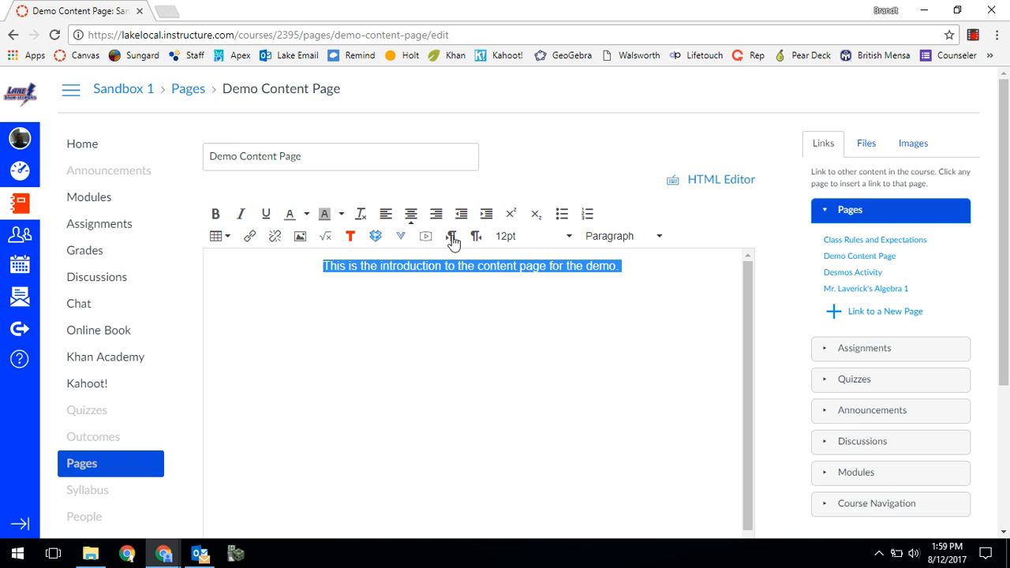
pyautogui.click(569, 238)
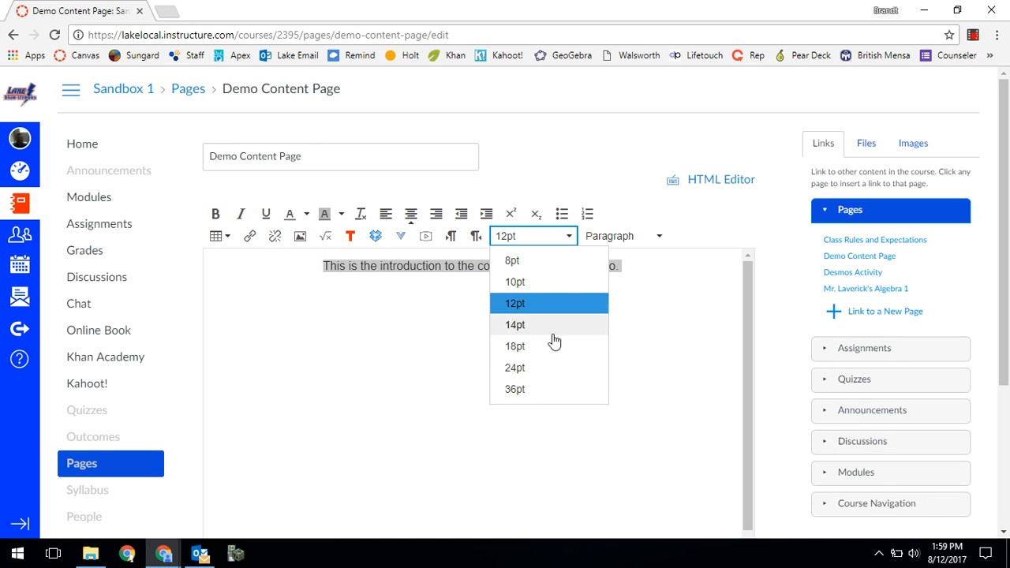
pyautogui.click(542, 389)
pyautogui.click(542, 386)
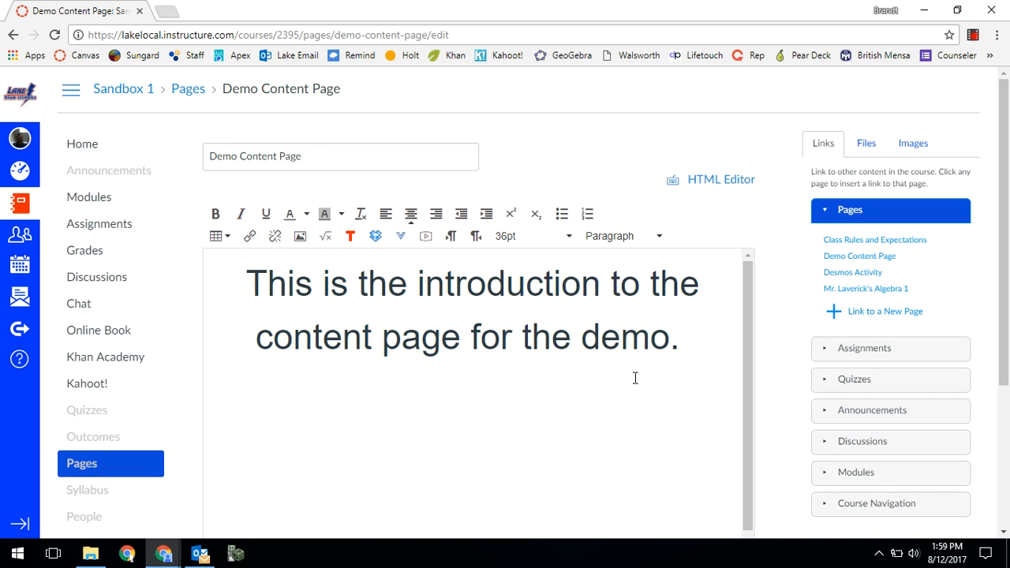
# - Colour the whole introduction sentence red
pyautogui.moveTo(685, 342); pyautogui.dragTo(246, 296)
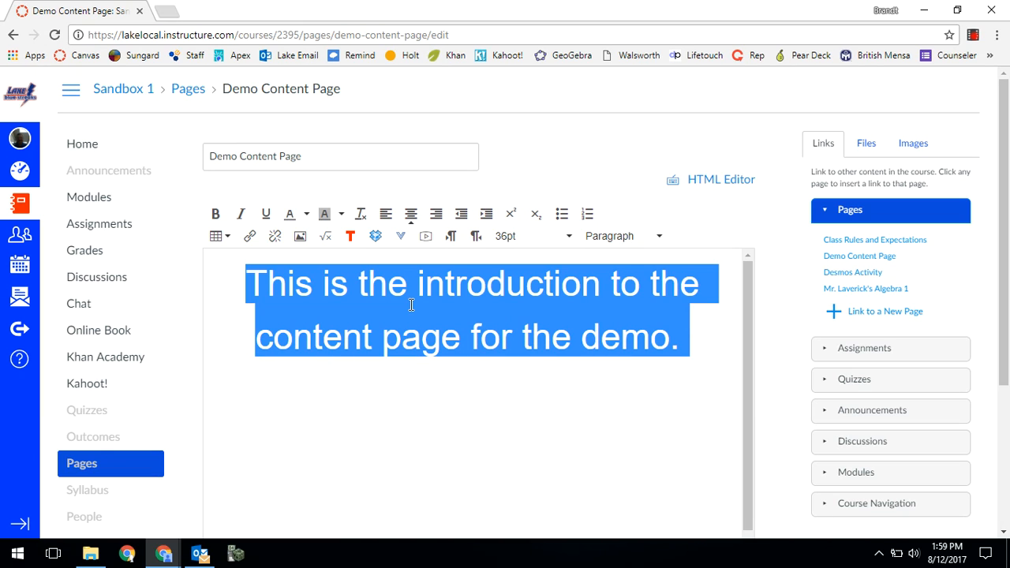
pyautogui.click(307, 215)
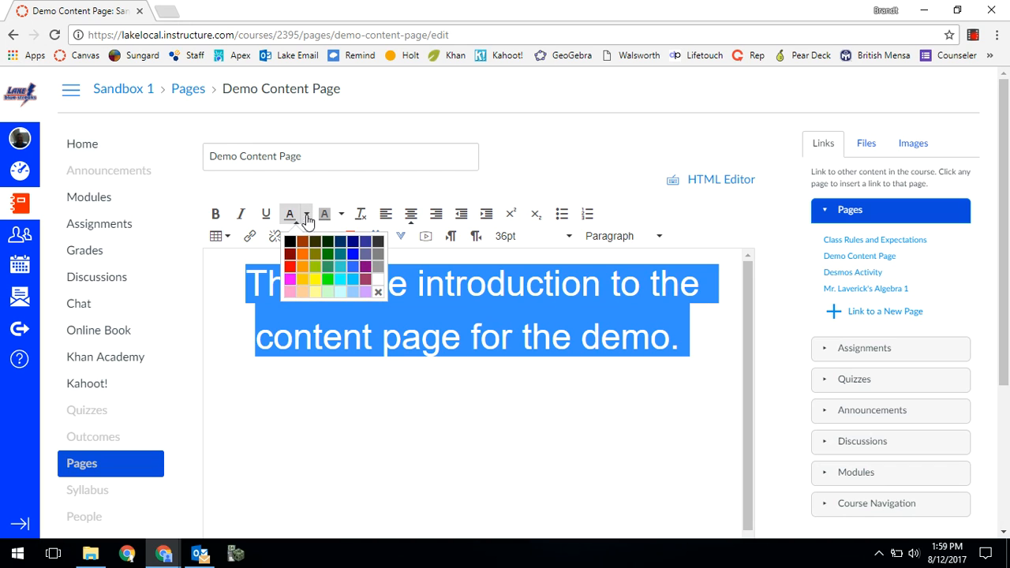
pyautogui.click(291, 268)
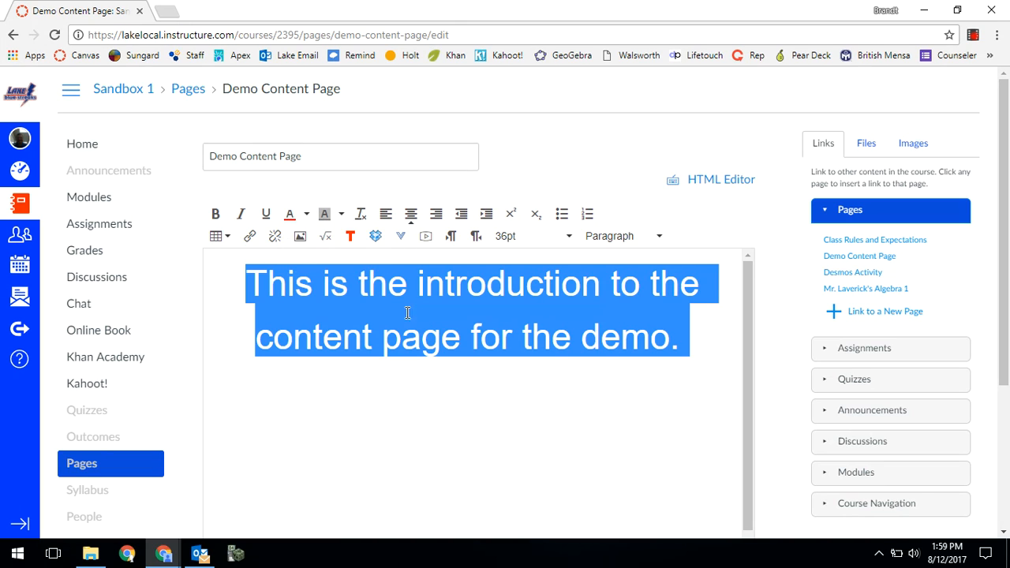
pyautogui.click(529, 377)
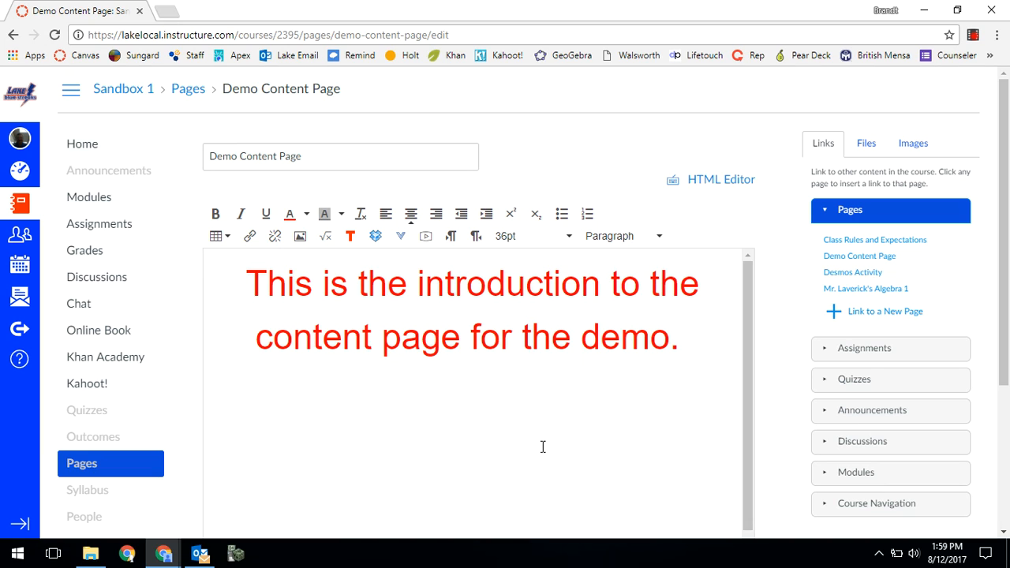
pyautogui.click(660, 238)
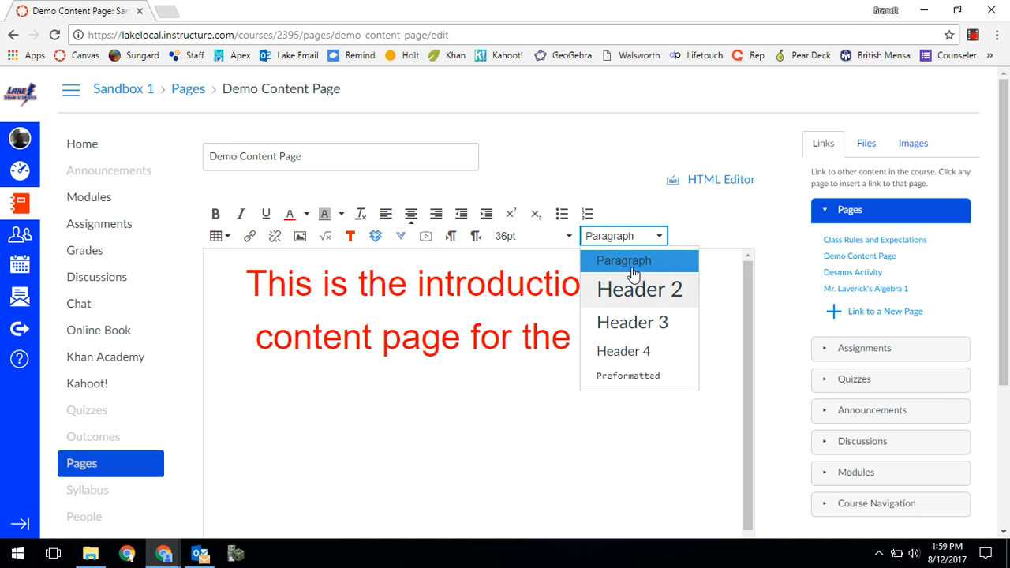
pyautogui.click(467, 354)
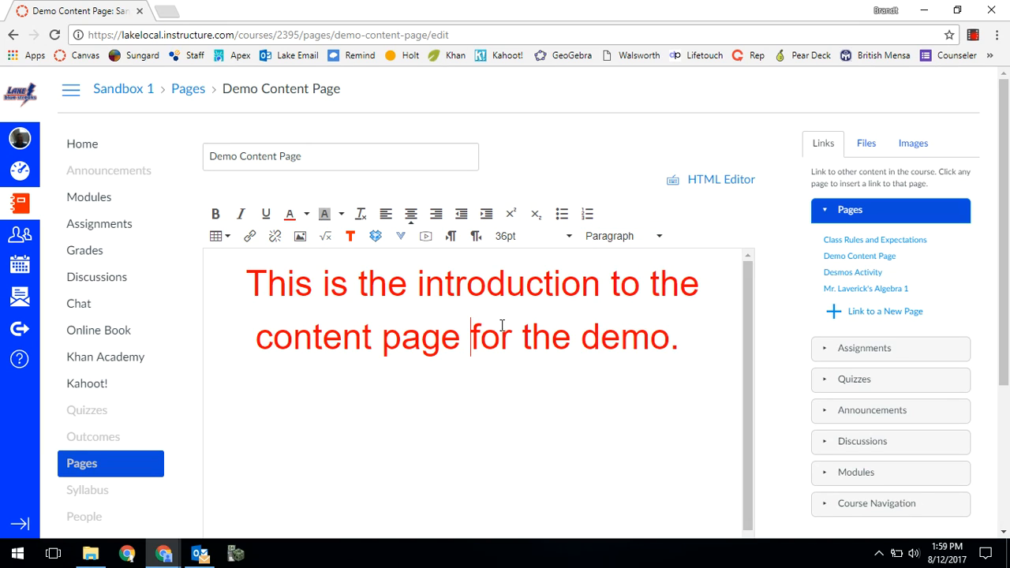
pyautogui.click(625, 238)
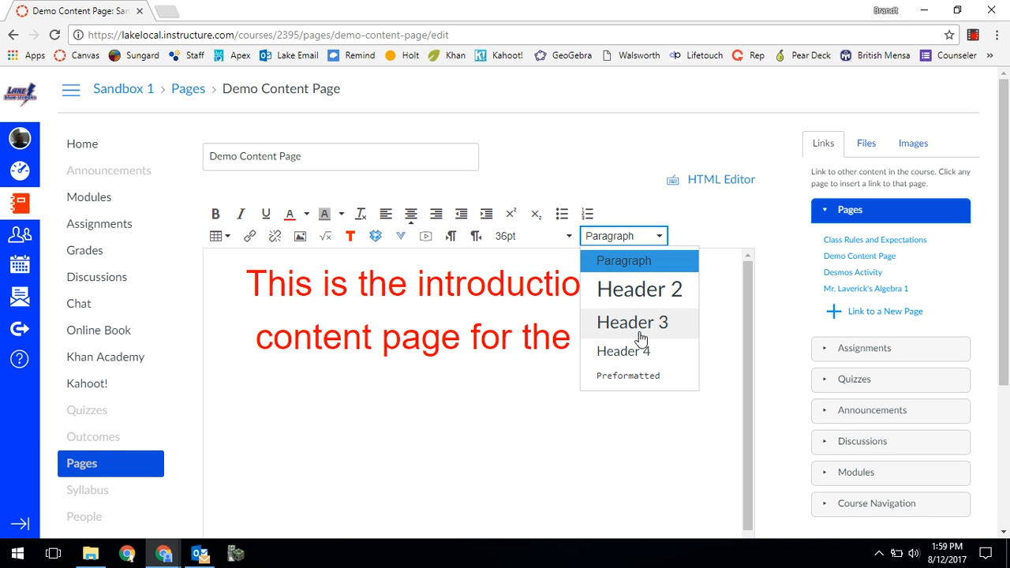
pyautogui.click(475, 385)
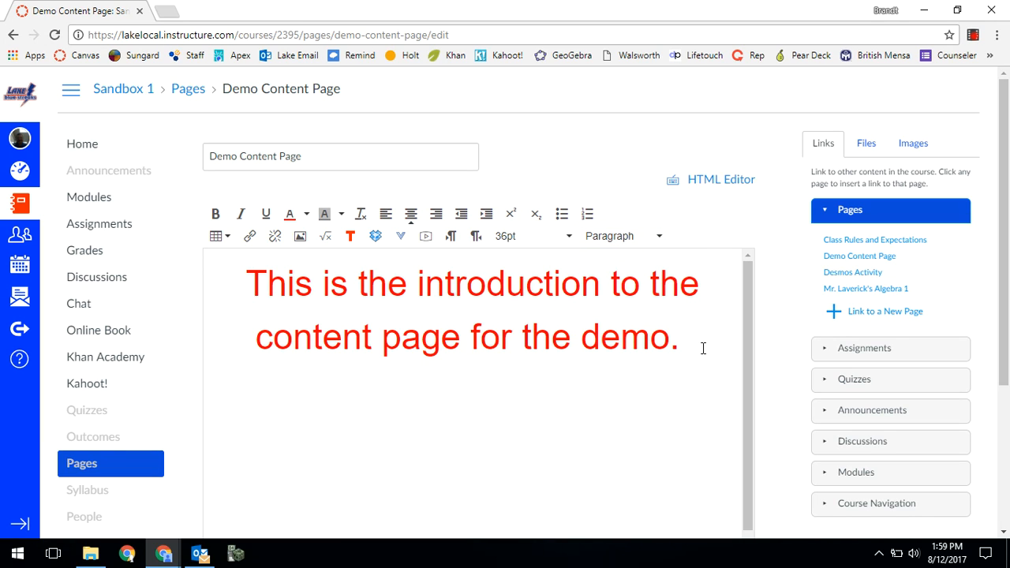
# - Try a blue background colour on the whole introduction sentence
pyautogui.moveTo(688, 343); pyautogui.dragTo(288, 253)
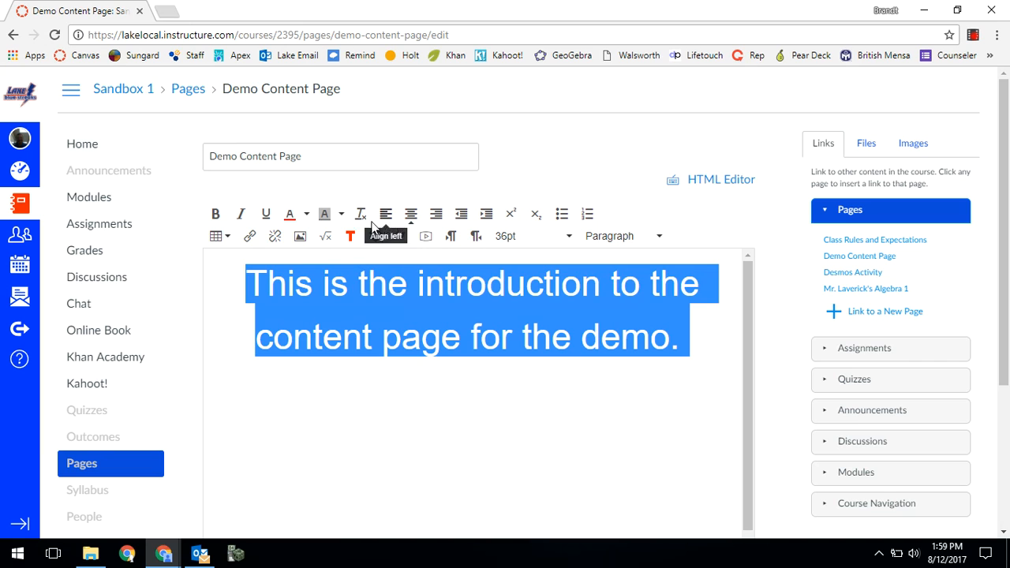
pyautogui.click(341, 214)
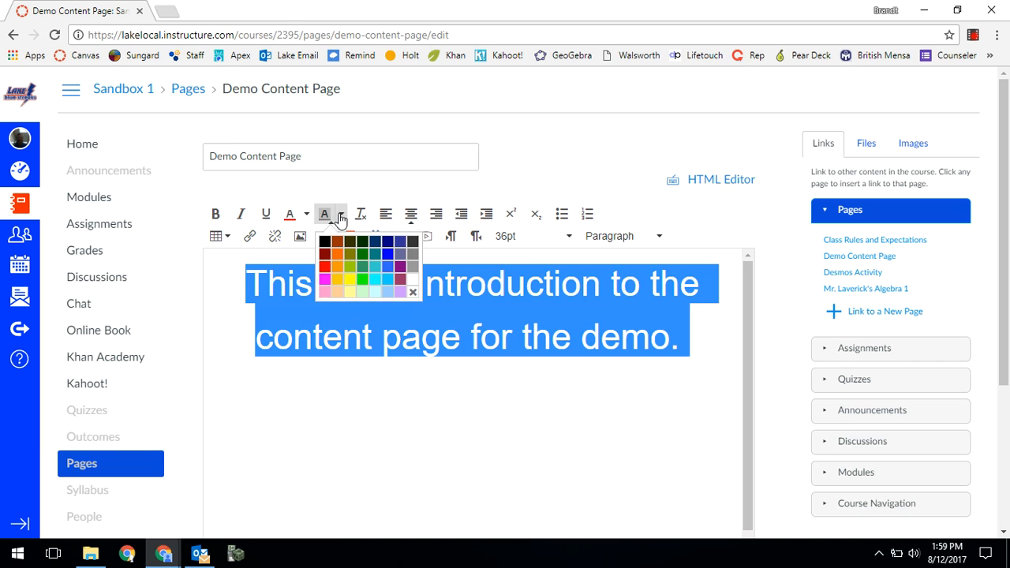
pyautogui.click(392, 253)
pyautogui.click(541, 497)
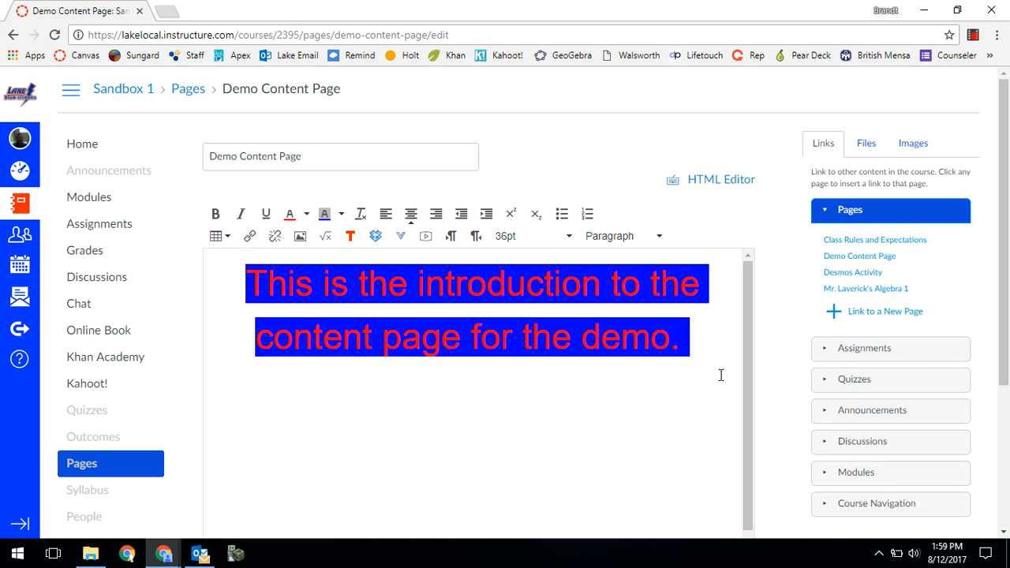
# - Remove the background colour from the whole introduction sentence
pyautogui.moveTo(714, 357); pyautogui.dragTo(249, 284)
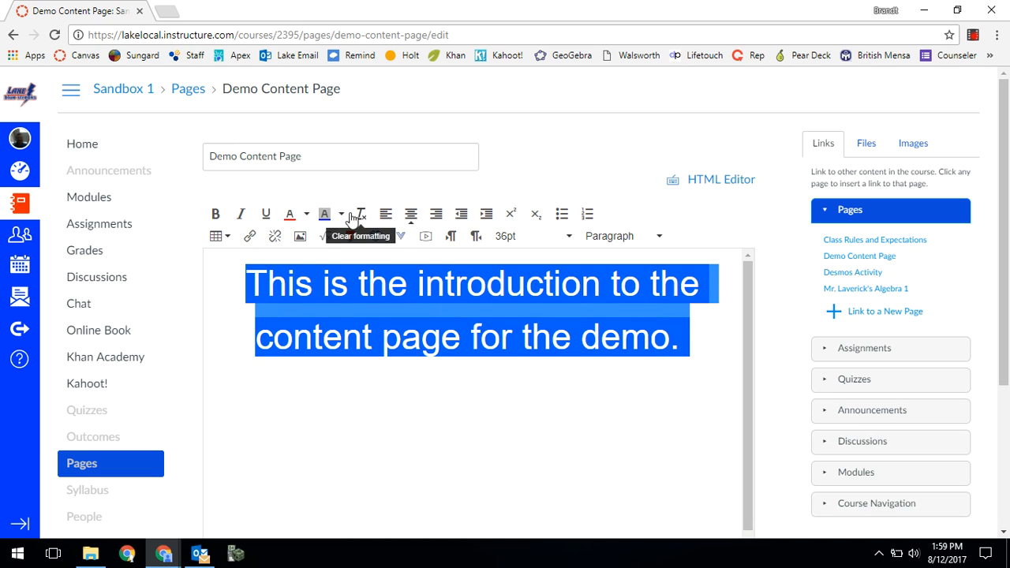
pyautogui.click(341, 214)
pyautogui.click(411, 281)
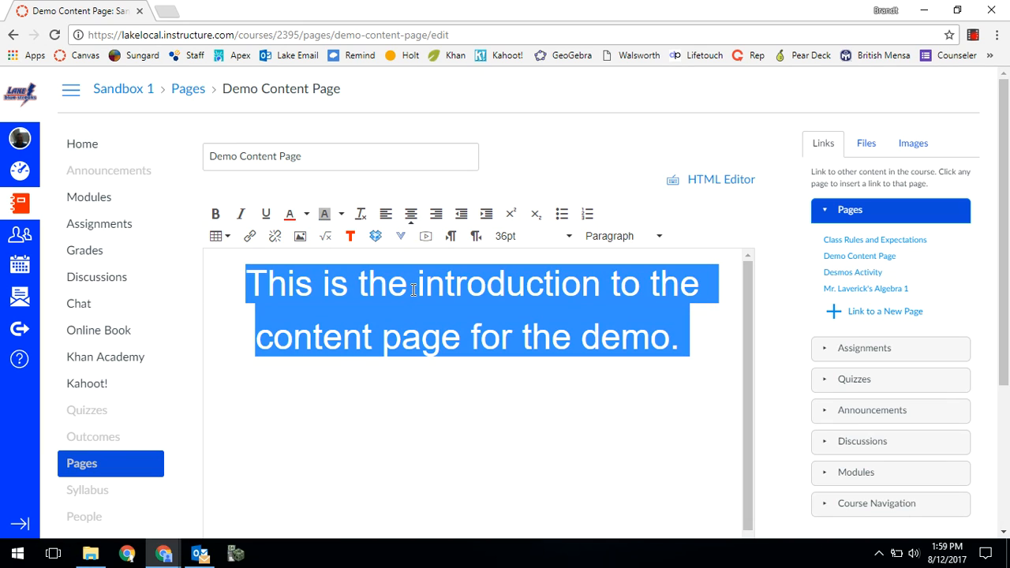
pyautogui.click(712, 337)
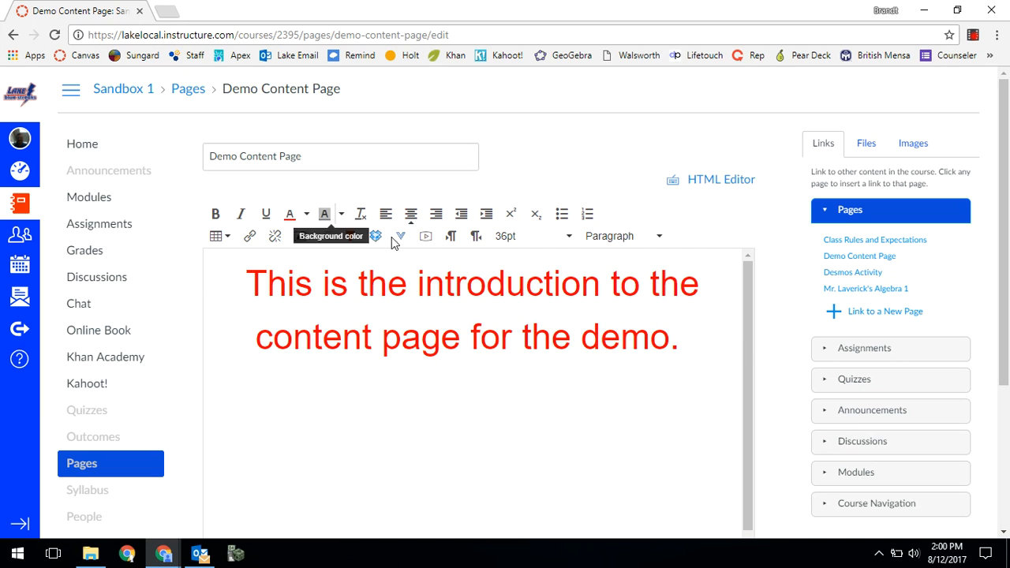
# - Make the whole introduction sentence bold, italic and underlined
pyautogui.moveTo(723, 343); pyautogui.dragTo(209, 287)
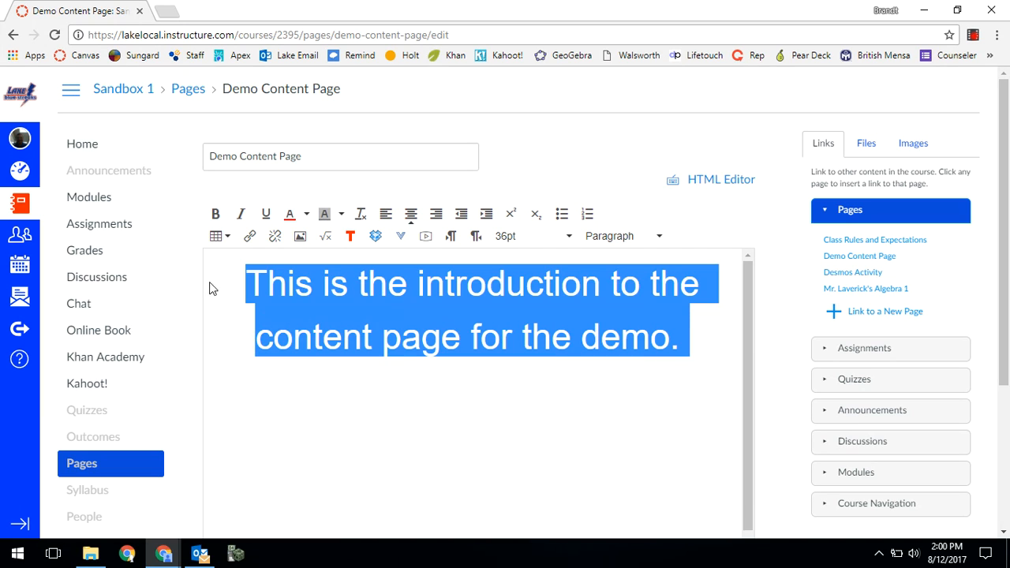
pyautogui.click(215, 214)
pyautogui.click(241, 220)
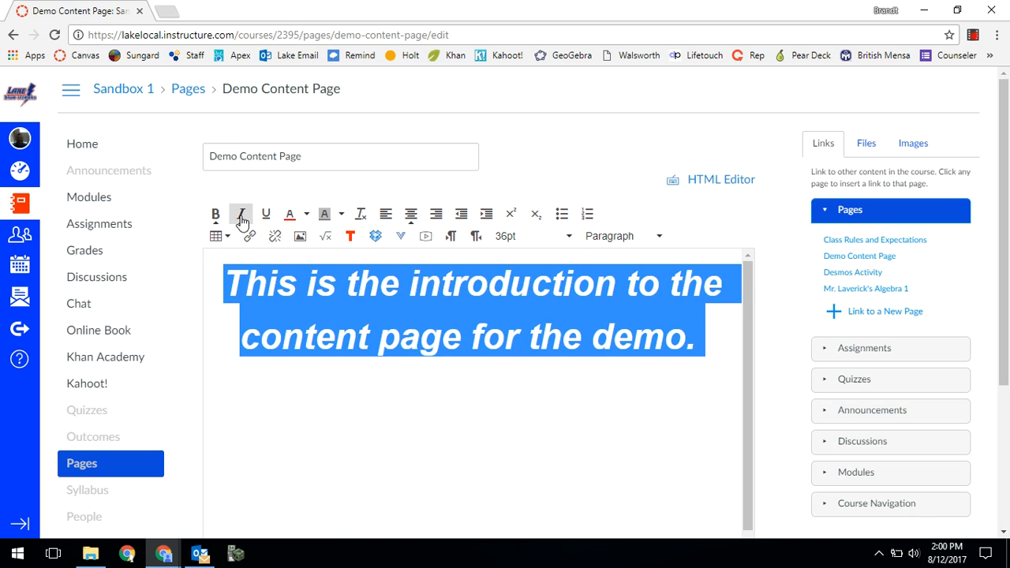
pyautogui.click(267, 220)
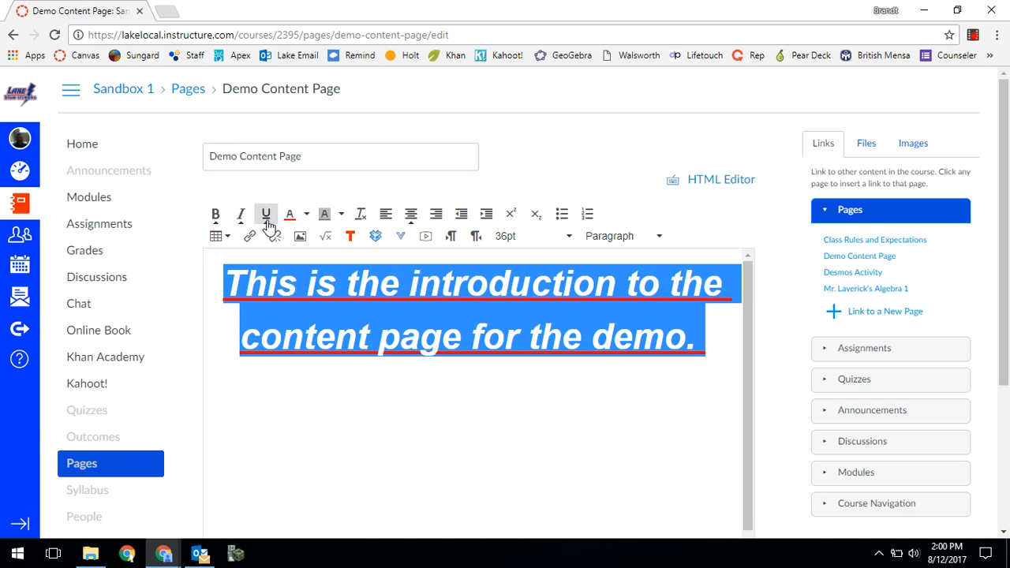
# - Remove the underline and italics from the introduction sentence, keeping only the bold
pyautogui.click(268, 222)
pyautogui.click(243, 220)
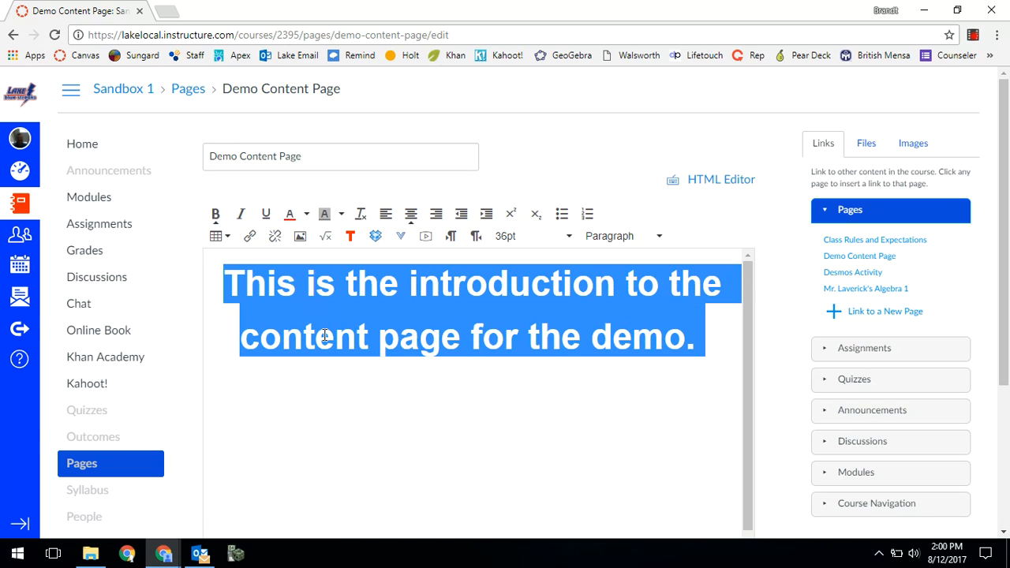
pyautogui.click(329, 355)
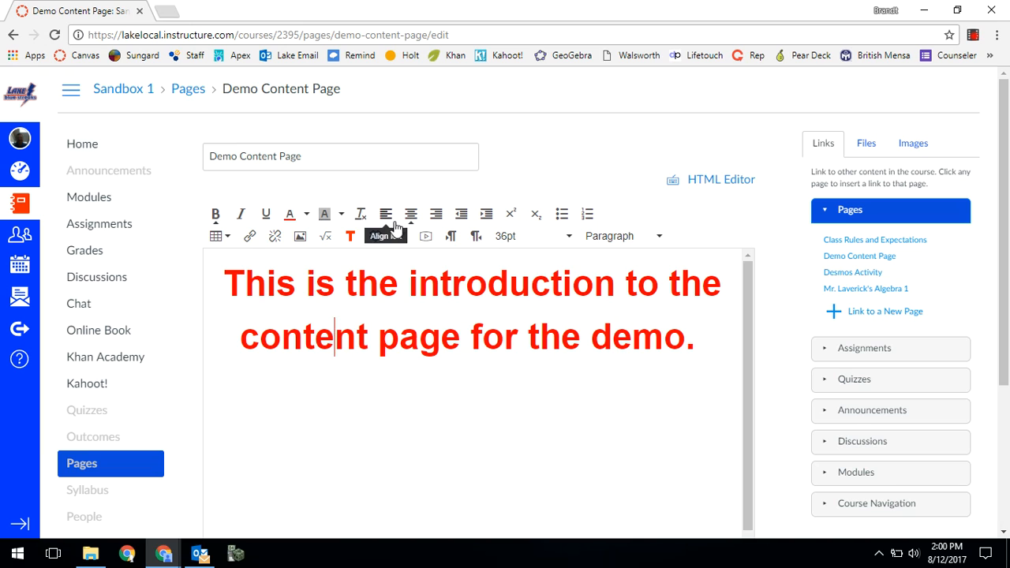
# - Try left and right alignment on the introduction sentence and restore its centred alignment
pyautogui.hotkey('ctrl', 'a')
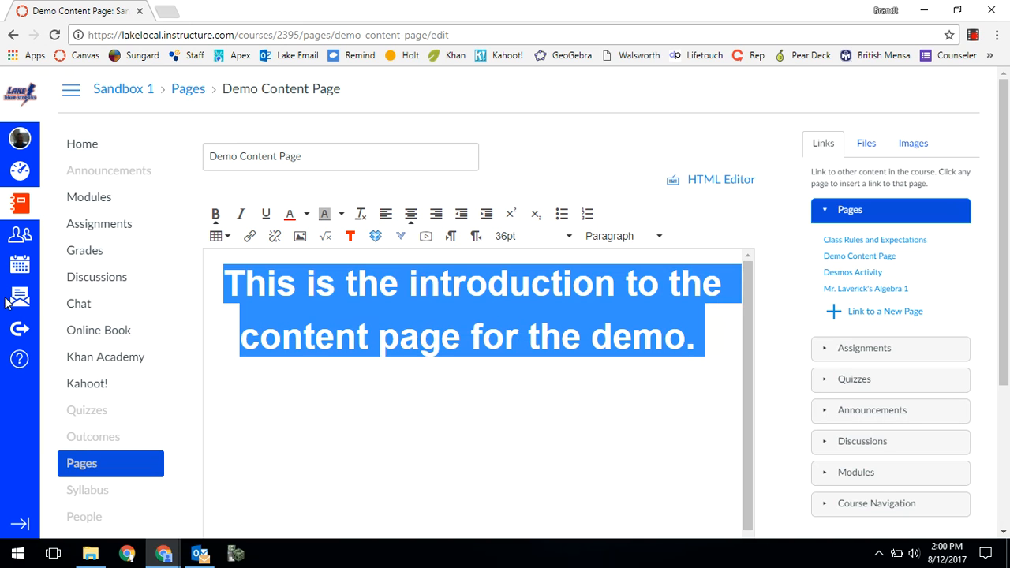
pyautogui.click(386, 216)
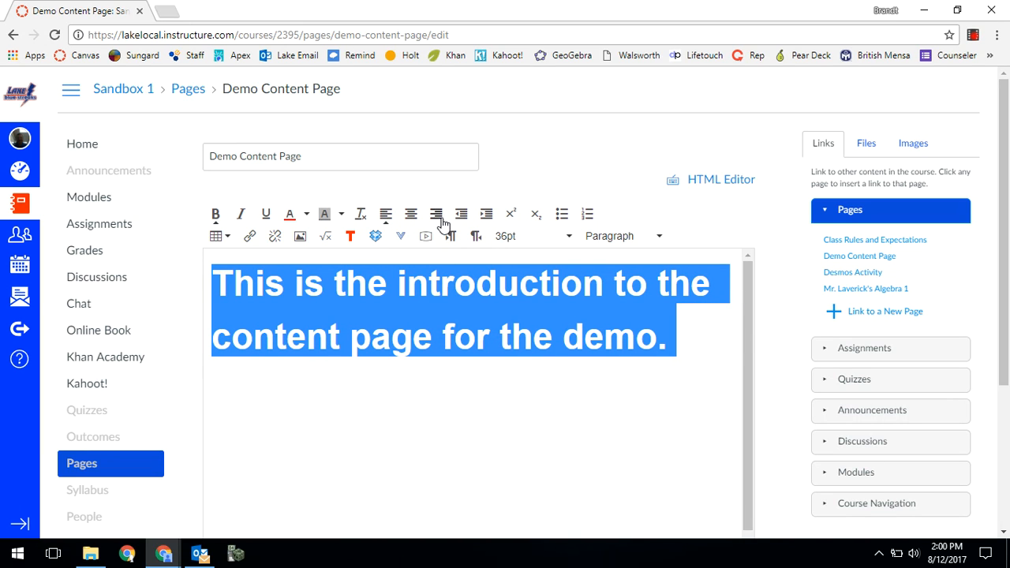
pyautogui.click(440, 221)
pyautogui.click(410, 214)
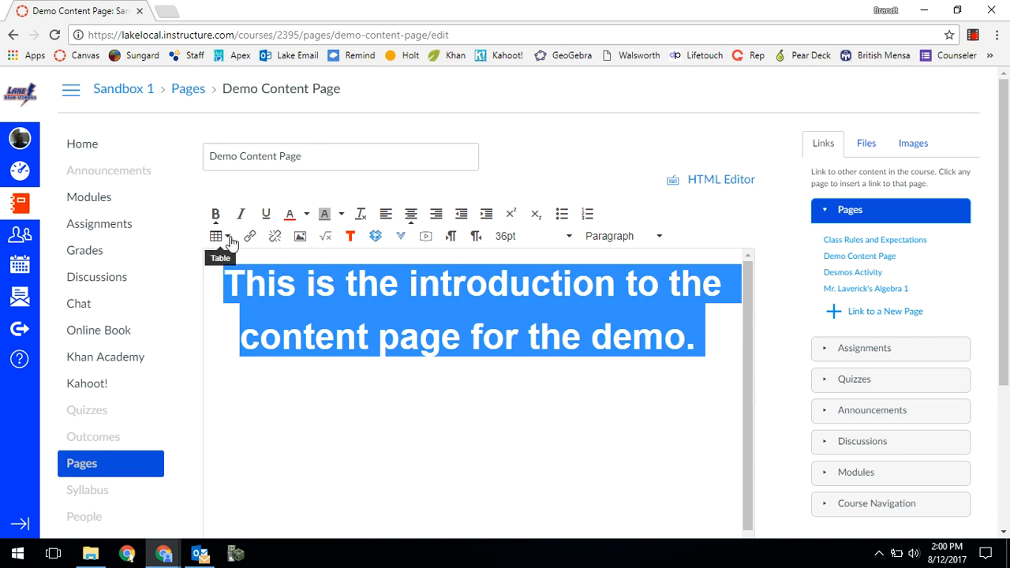
# - Set the font size to 14pt on a new line below the introduction and insert a 3 x 3 table
pyautogui.click(706, 345)
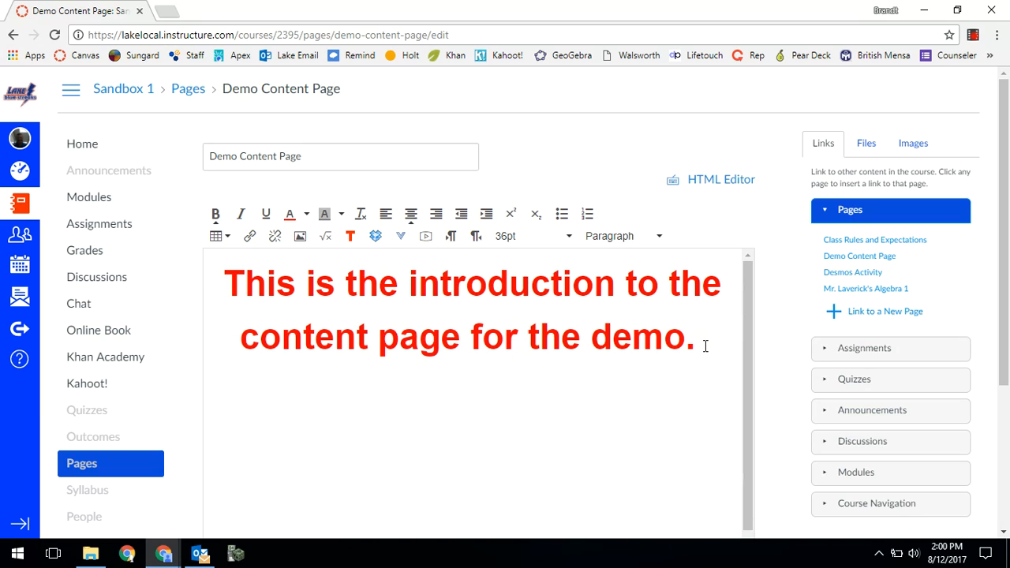
pyautogui.click(569, 237)
pyautogui.click(552, 325)
pyautogui.click(218, 239)
pyautogui.moveTo(255, 263)
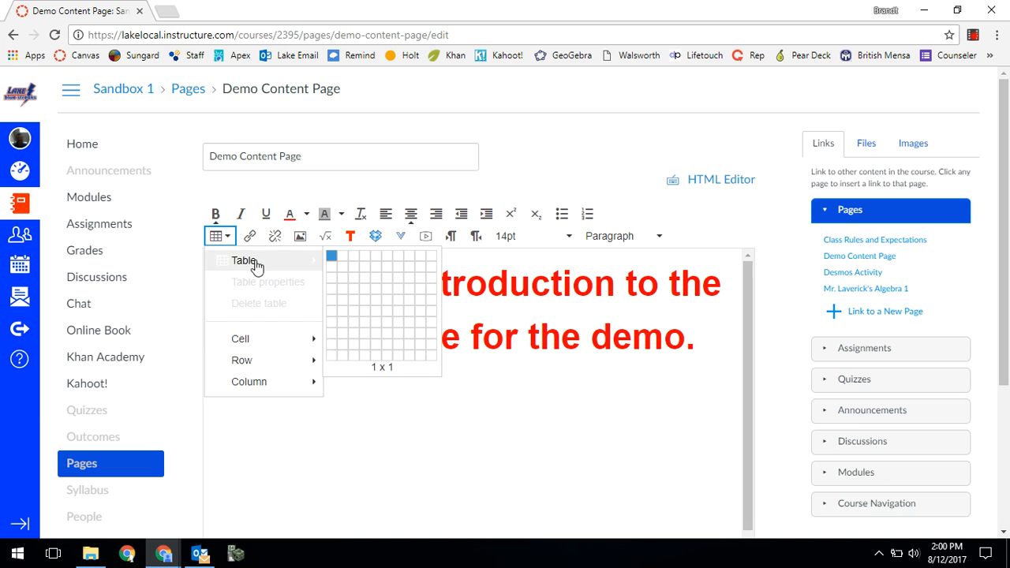
pyautogui.click(351, 284)
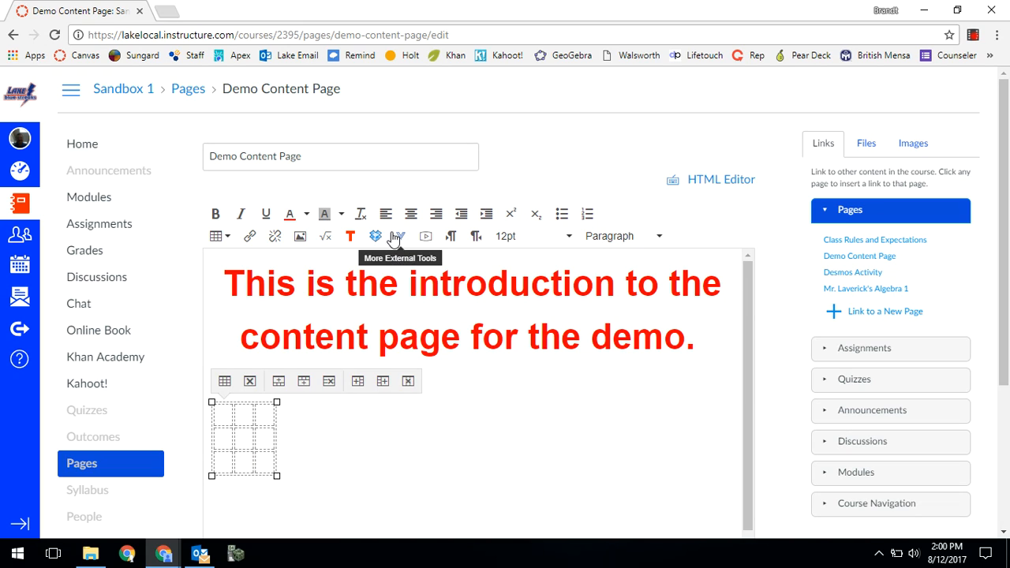
# - Enlarge the 3 x 3 table so it spans almost the full width of the page body
pyautogui.click(297, 484)
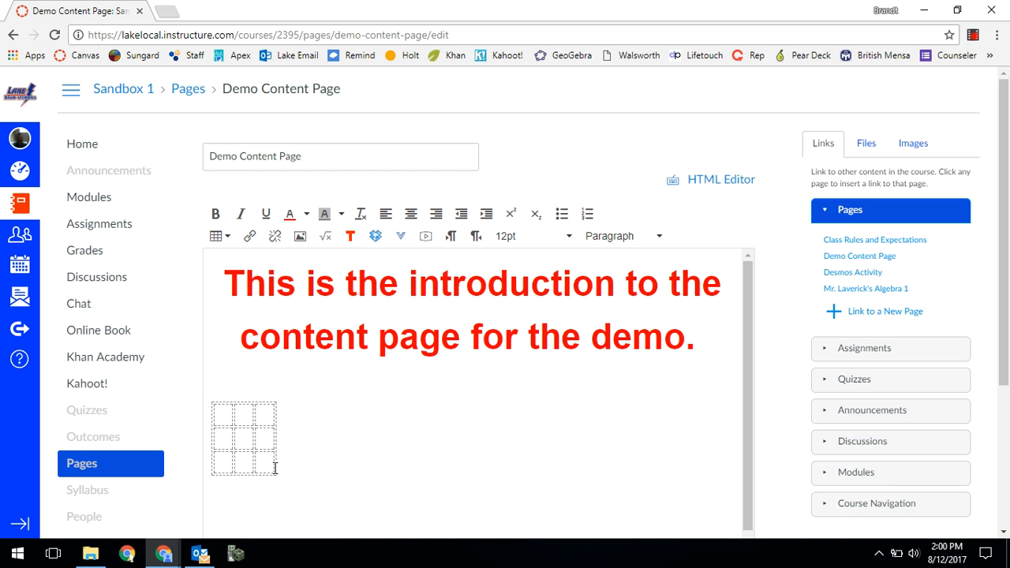
pyautogui.click(217, 410)
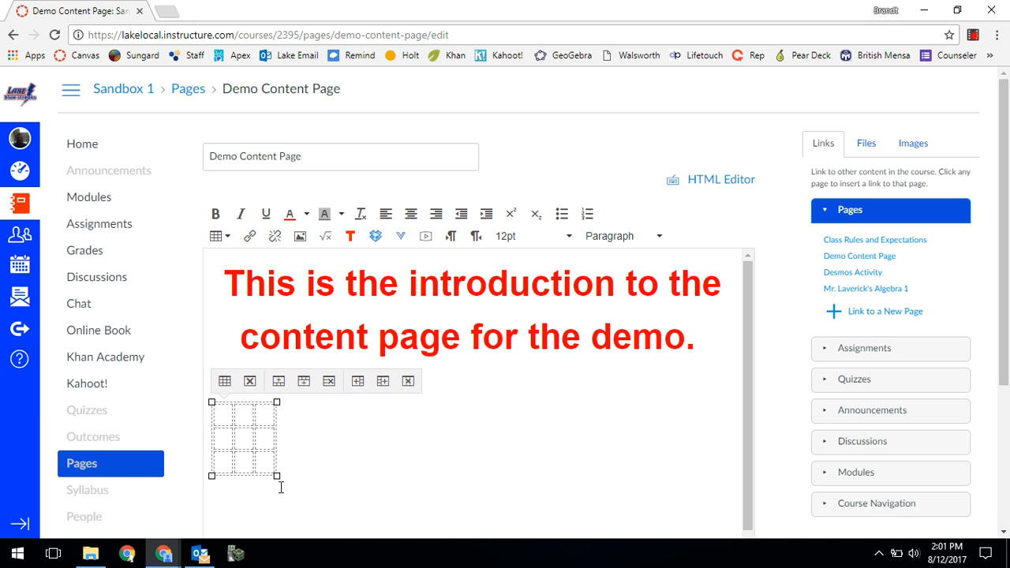
pyautogui.moveTo(275, 474); pyautogui.dragTo(722, 495)
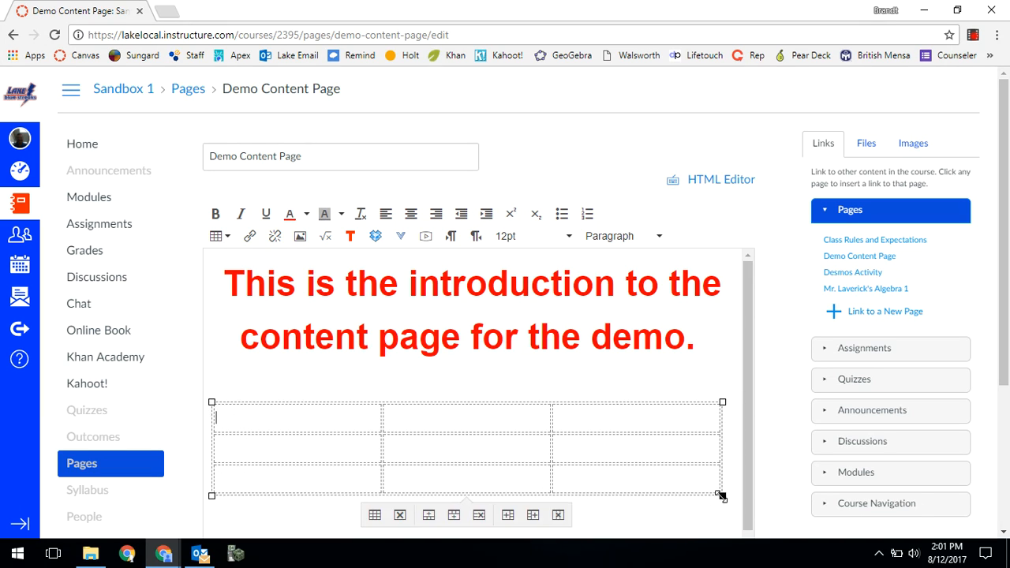
# - Fill the table cells row by row with Hi, Everyone, This, Is, A, Table, For, The and Demo
pyautogui.scroll(-2, 478, 442)
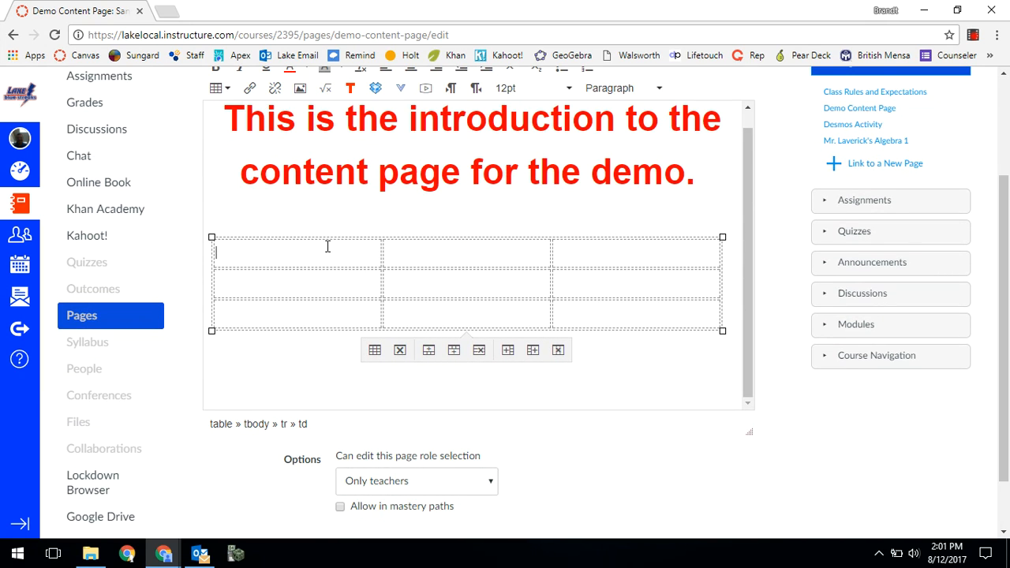
pyautogui.write('veryone')
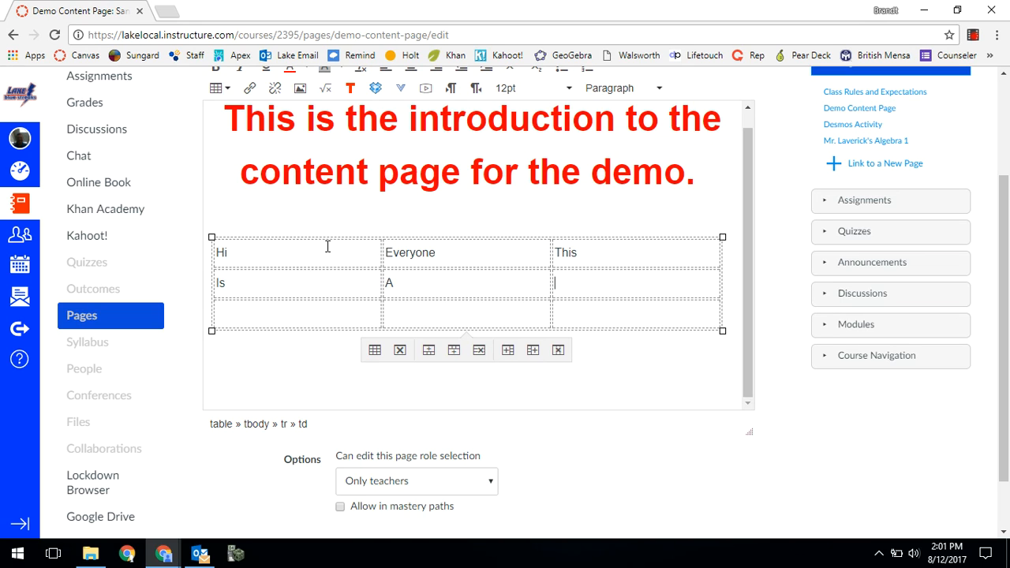
pyautogui.write('Table For ')
pyautogui.write('The ')
pyautogui.write('Demo')
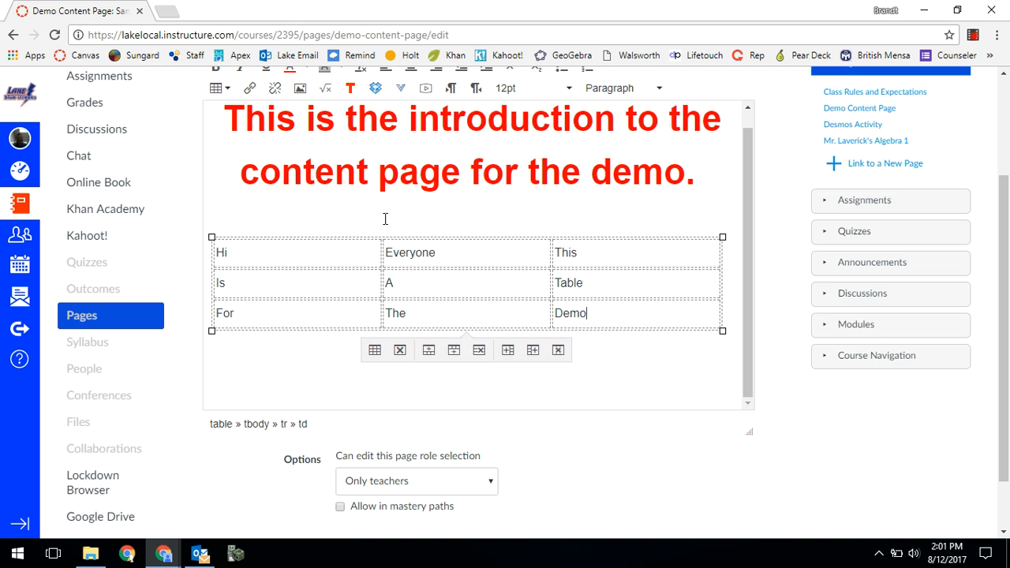
# - Centre the text in all nine table cells
pyautogui.click(385, 219)
pyautogui.click(612, 315)
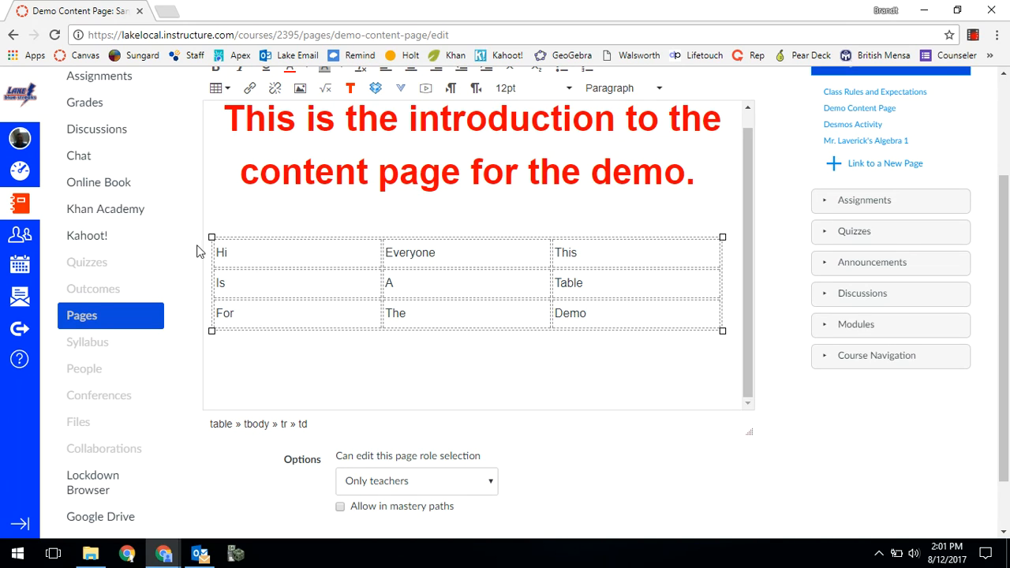
pyautogui.click(243, 250)
pyautogui.moveTo(596, 315); pyautogui.dragTo(229, 252)
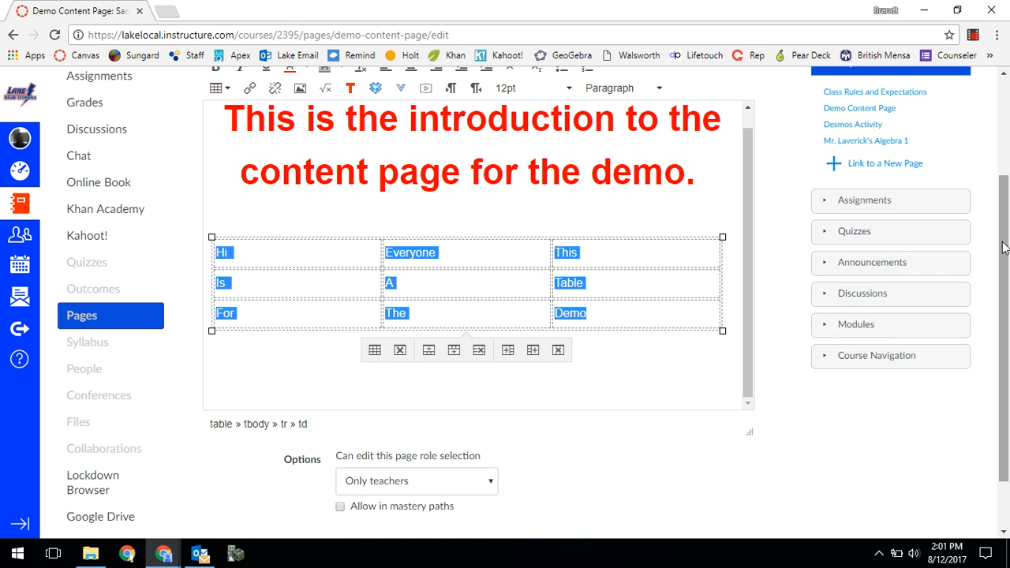
pyautogui.moveTo(1002, 249); pyautogui.dragTo(1000, 223)
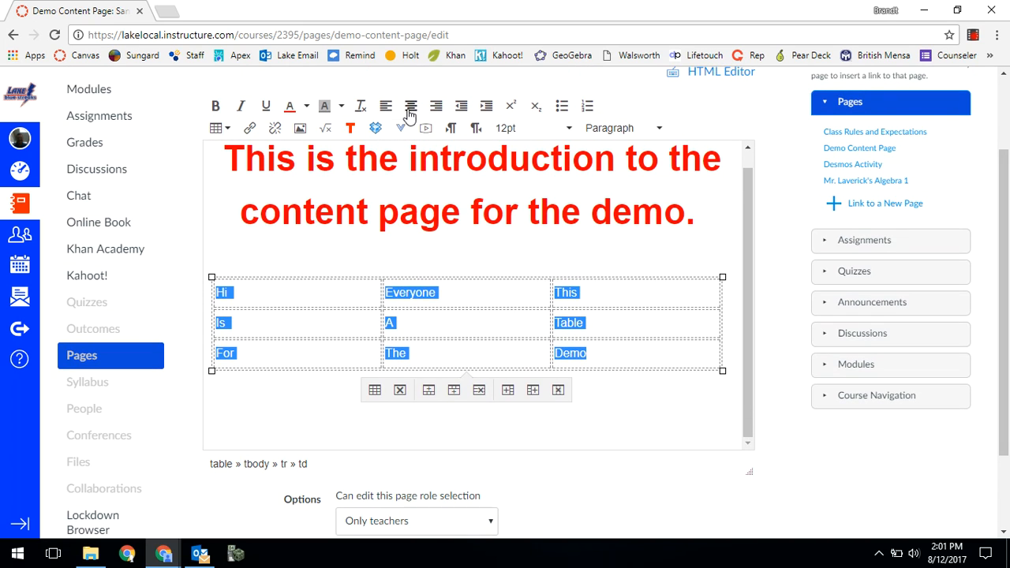
pyautogui.click(411, 103)
pyautogui.click(484, 222)
pyautogui.click(536, 258)
pyautogui.press('Delete')
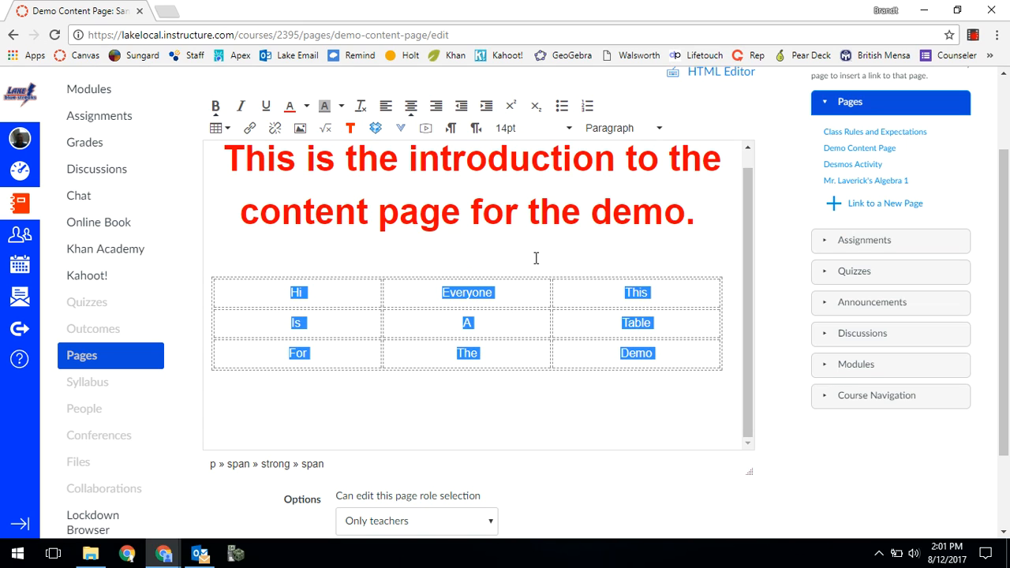
# - Write "Online Book" on a line below the table and open the website link dialog for that text
pyautogui.click(726, 362)
pyautogui.click(736, 368)
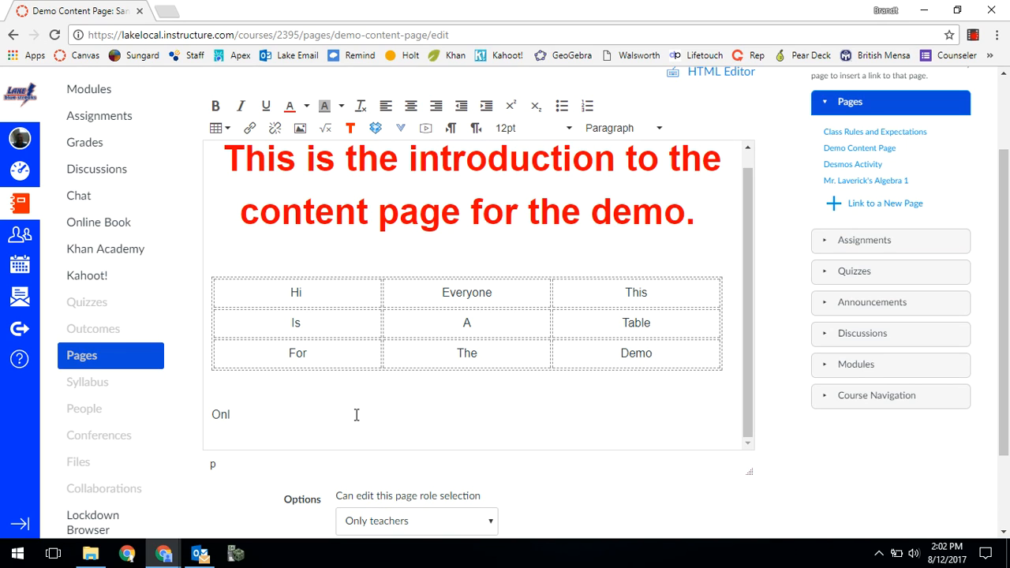
pyautogui.write('e Book')
pyautogui.moveTo(298, 414); pyautogui.dragTo(214, 420)
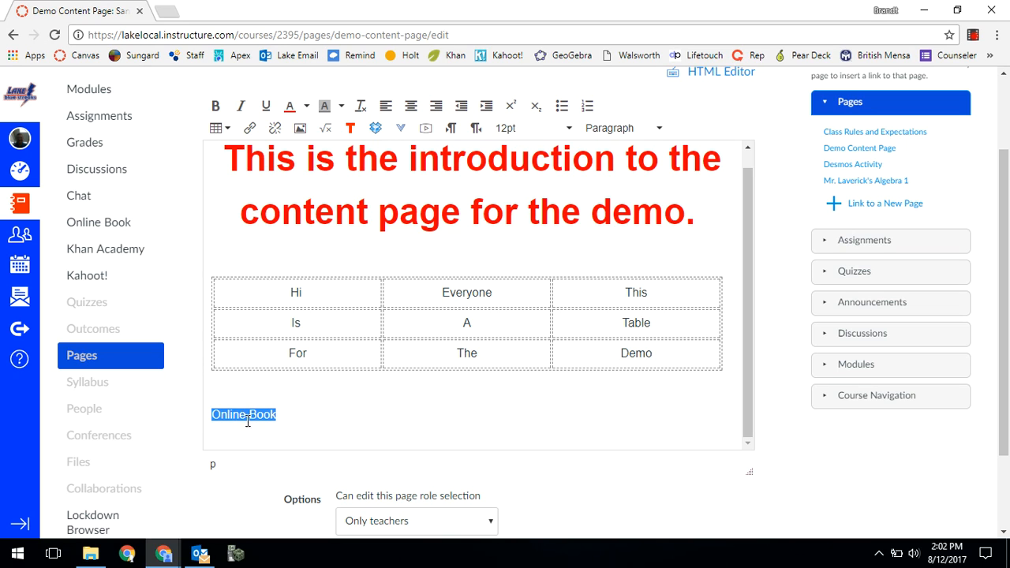
pyautogui.click(247, 130)
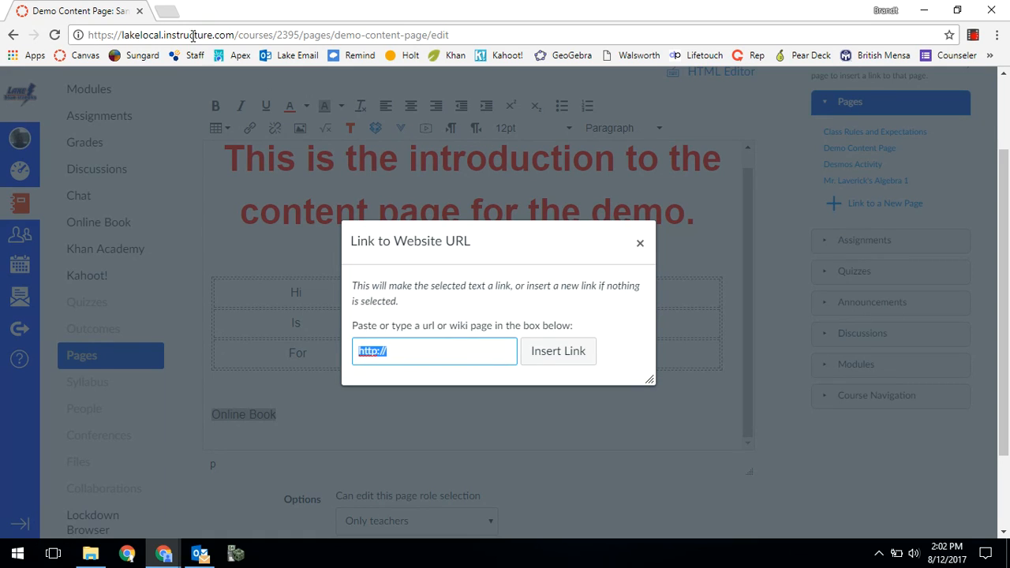
# - Open my.hrw.com in a new browser tab and log in with the stored account to reach the teacher page
pyautogui.click(166, 11)
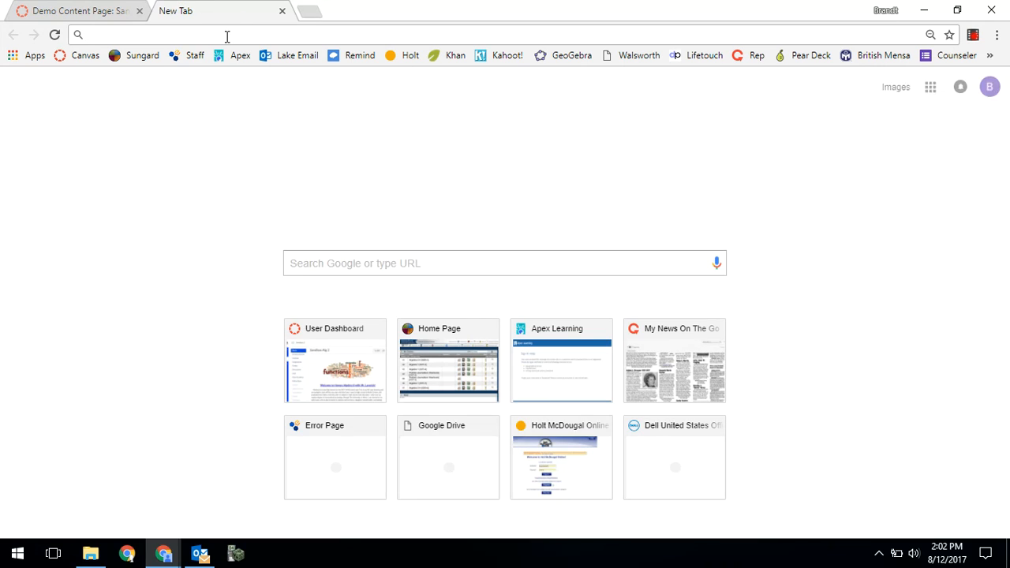
pyautogui.write('my.h')
pyautogui.press('Delete')
pyautogui.press('Return')
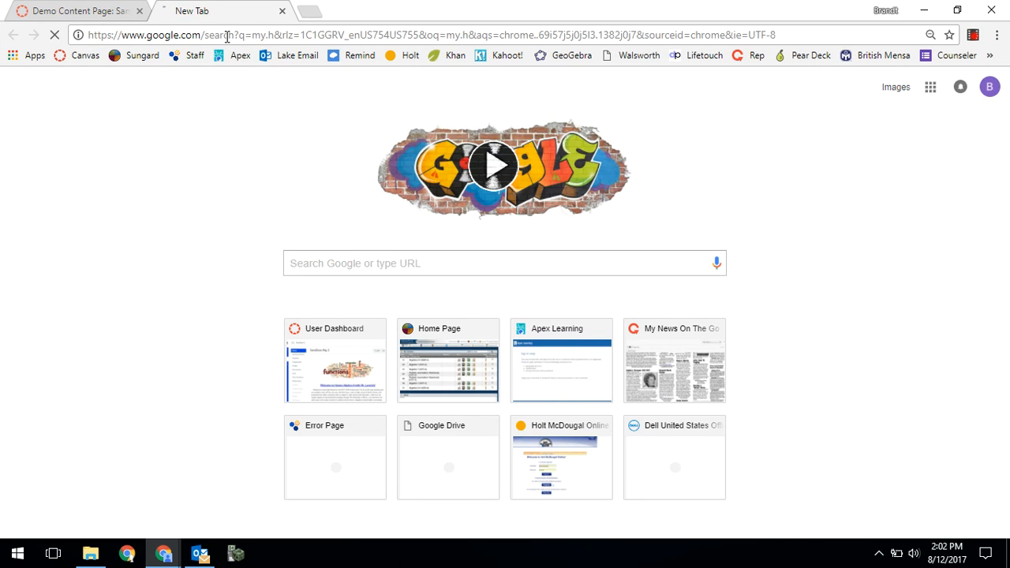
pyautogui.click(226, 35)
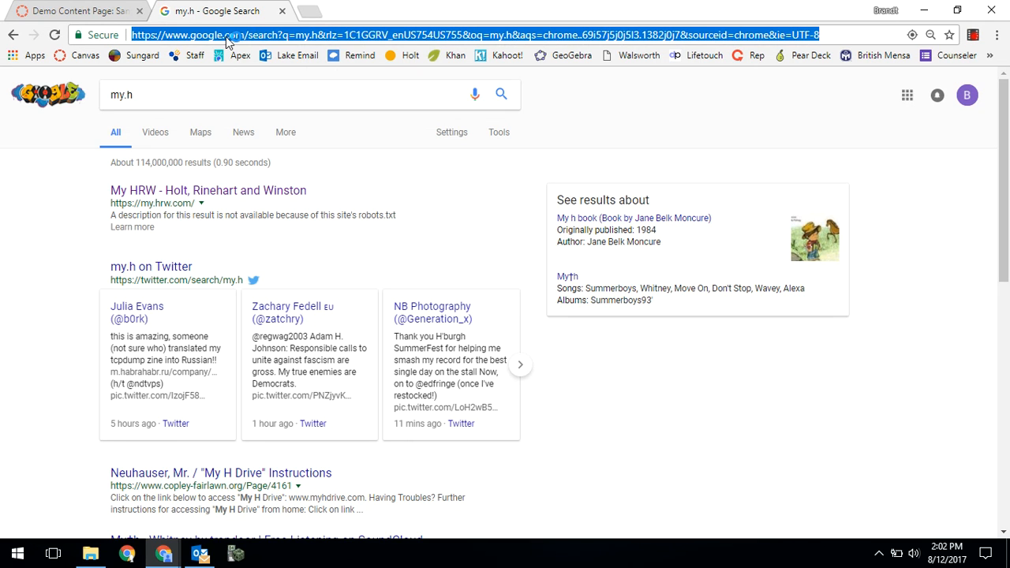
pyautogui.write('my.')
pyautogui.press('Return')
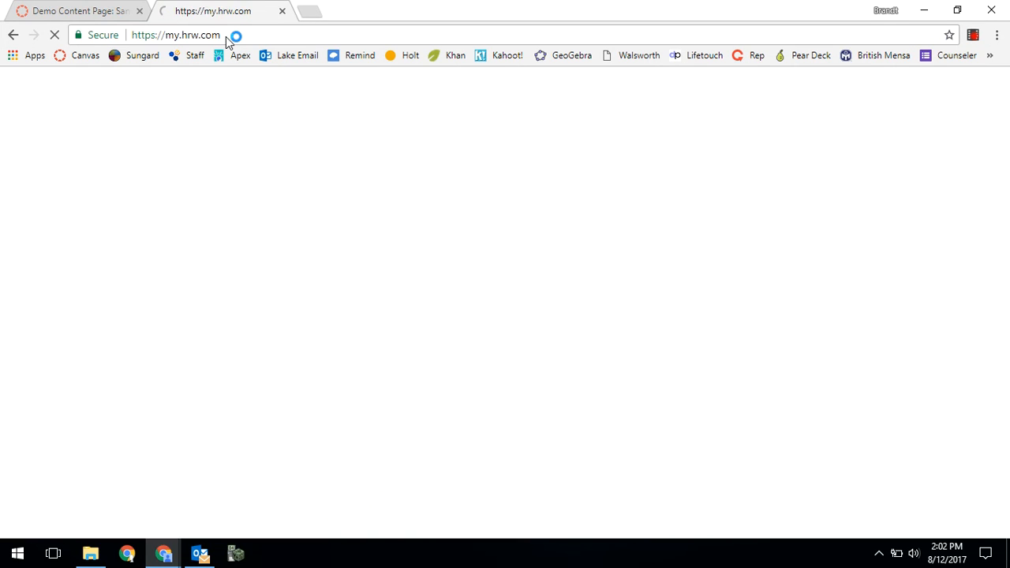
pyautogui.click(372, 331)
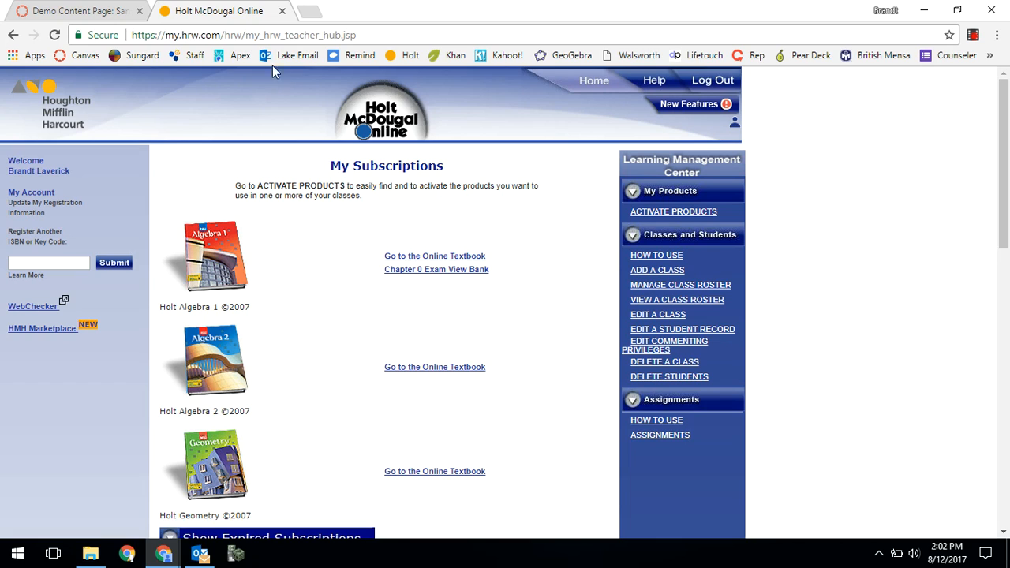
pyautogui.click(273, 36)
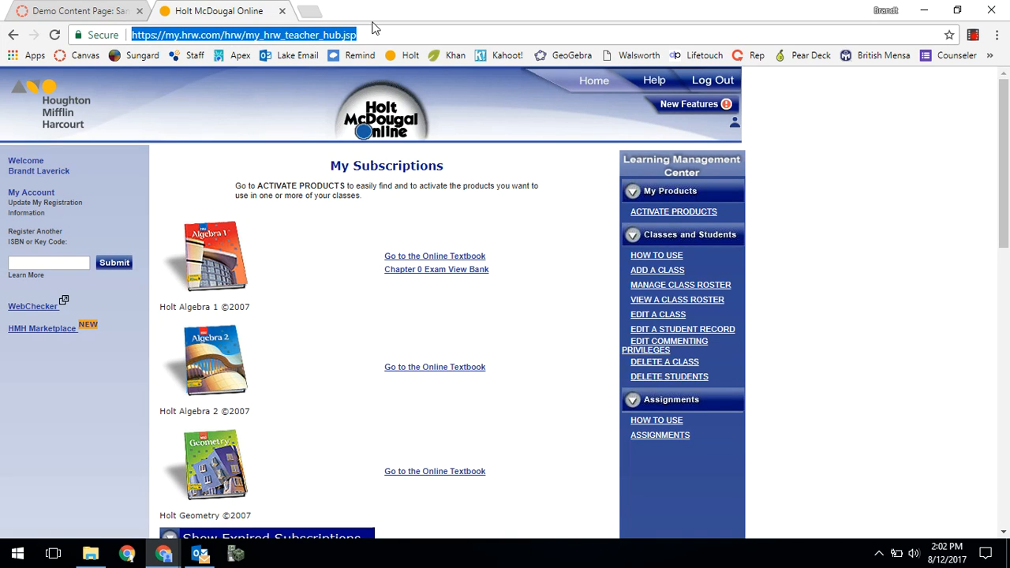
pyautogui.rightClick(352, 34)
pyautogui.click(380, 88)
pyautogui.click(67, 11)
pyautogui.rightClick(444, 355)
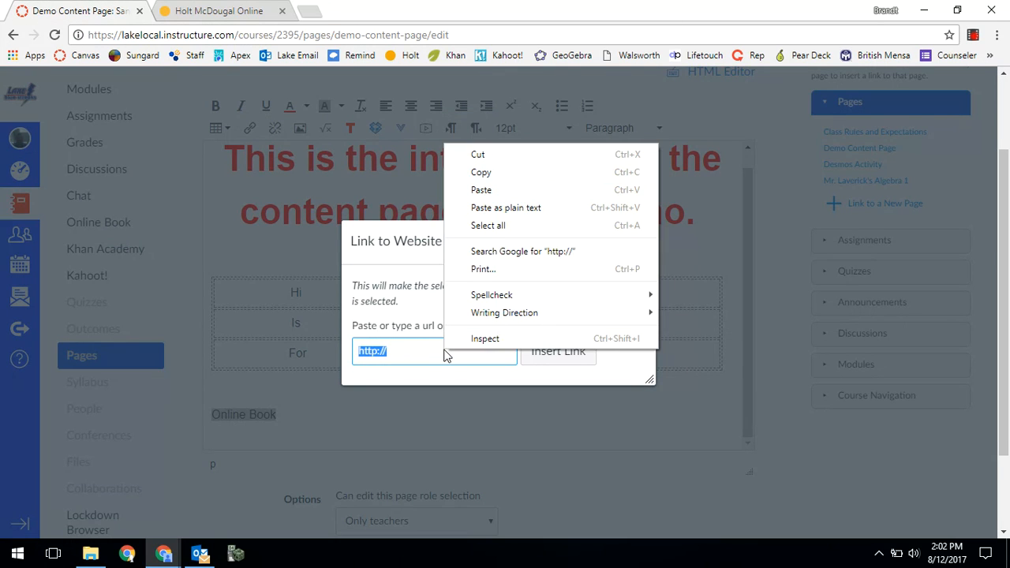
pyautogui.click(498, 195)
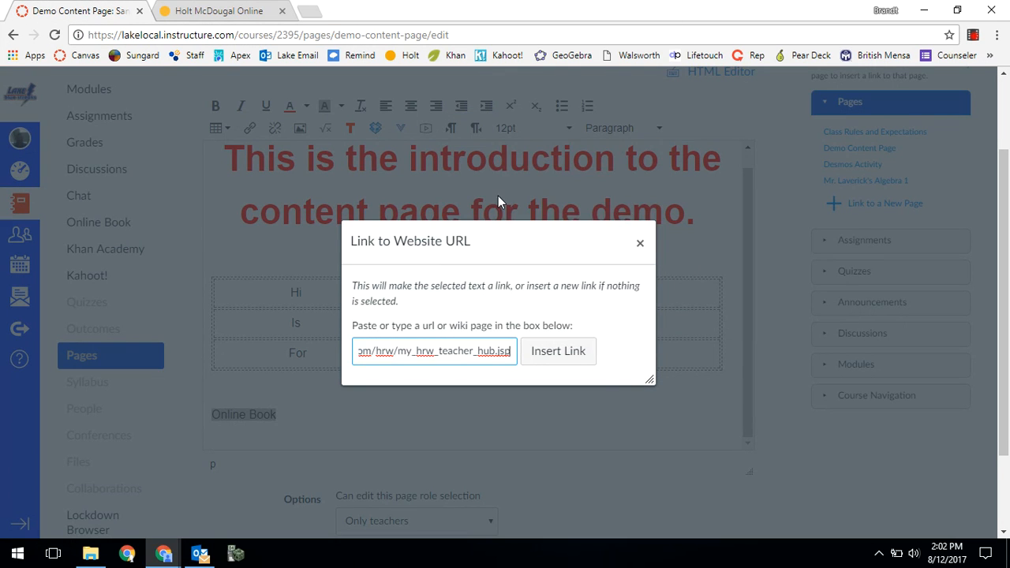
pyautogui.click(573, 357)
pyautogui.scroll(-1, 354, 453)
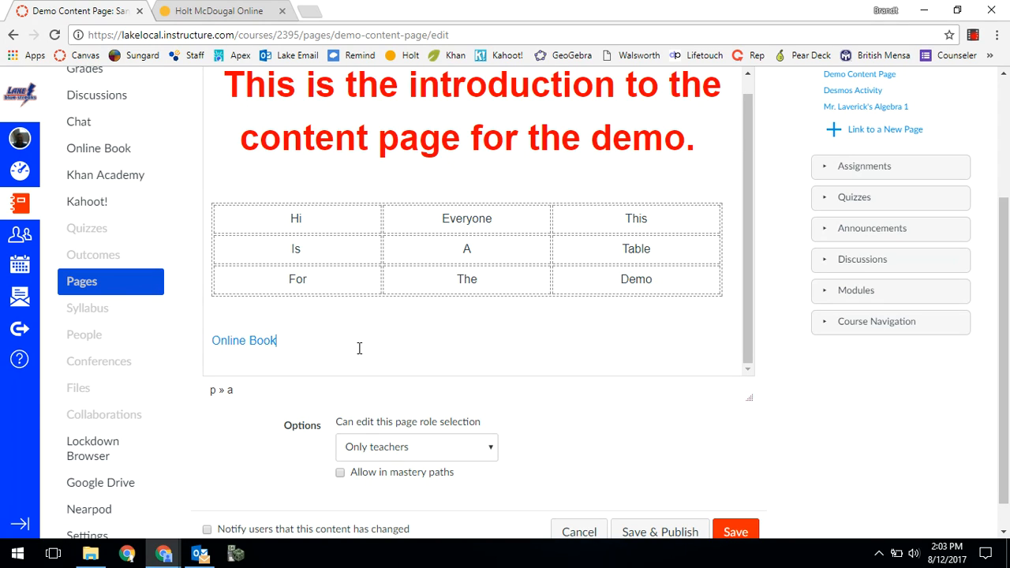
pyautogui.press('Return')
pyautogui.scroll(2, 359, 348)
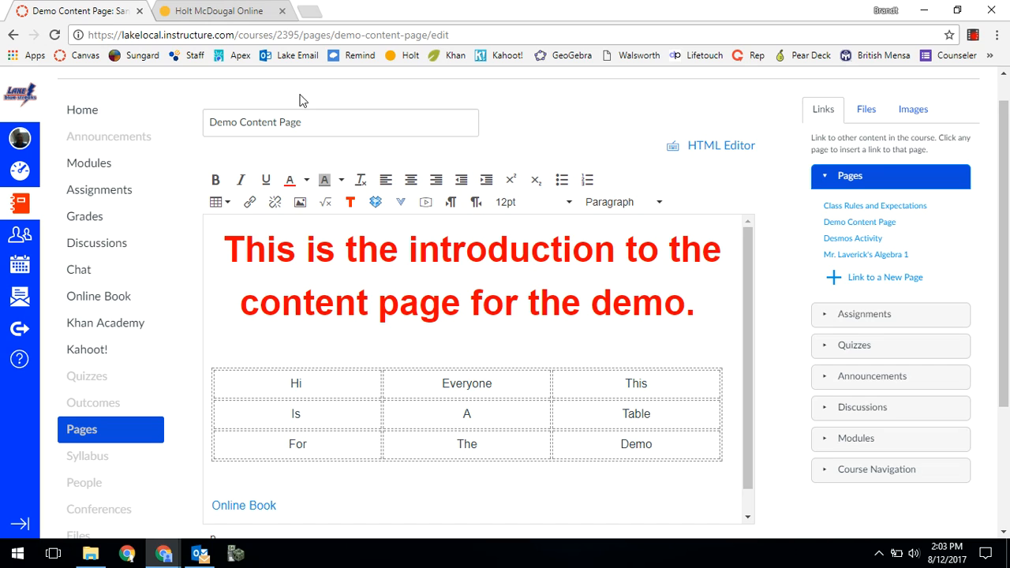
# - Add an empty line between the introduction and the table and begin embedding an image there
pyautogui.click(524, 345)
pyautogui.press('Return')
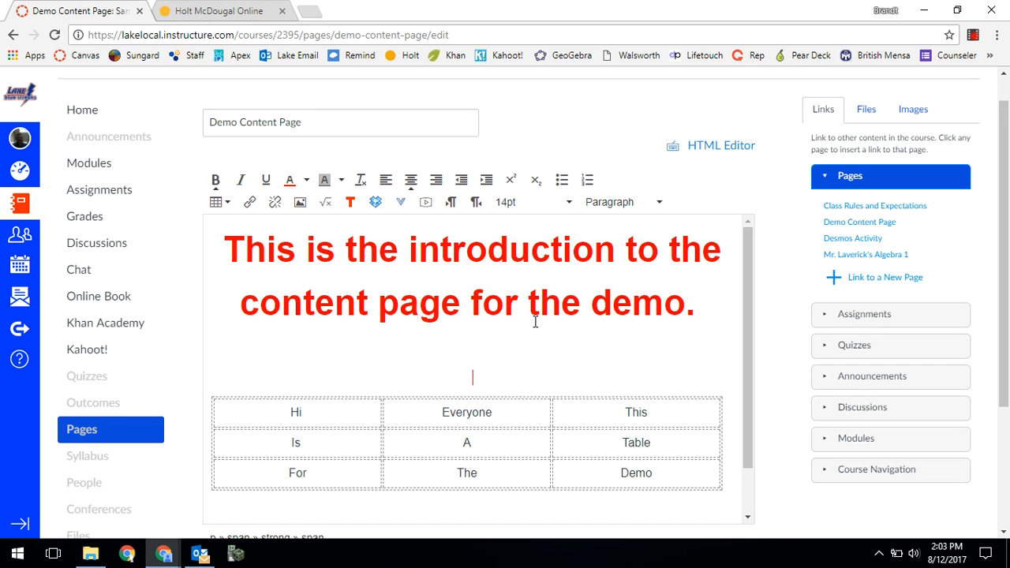
pyautogui.click(299, 203)
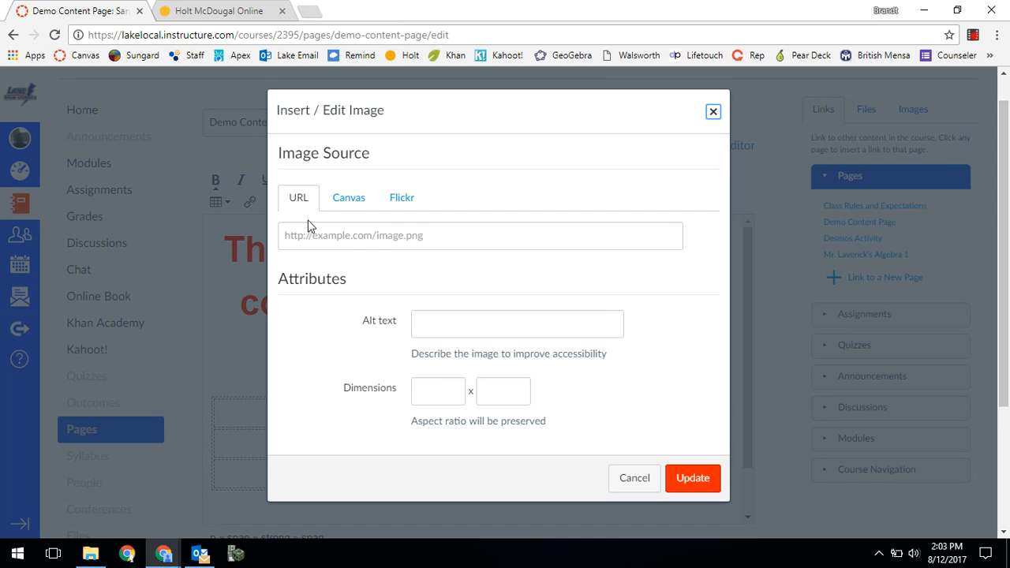
# - Review the URL, Canvas and Flickr image sources and search Flickr for "math"
pyautogui.click(357, 238)
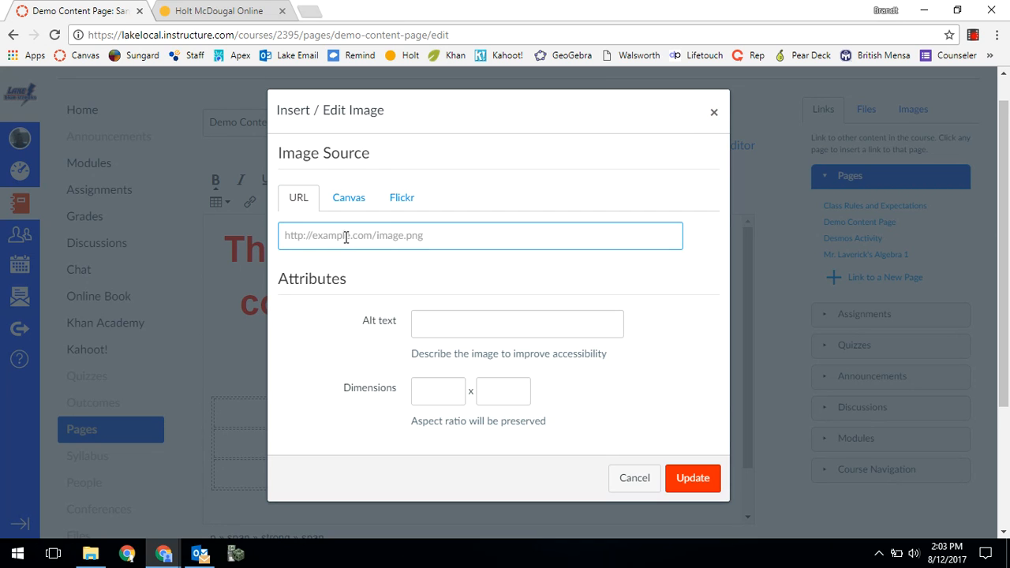
pyautogui.click(348, 197)
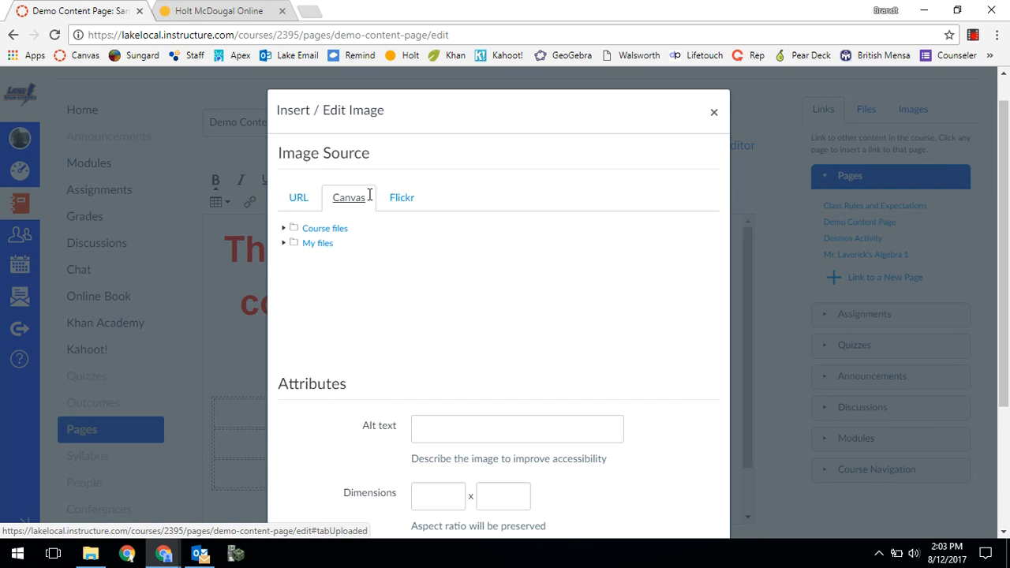
pyautogui.click(404, 195)
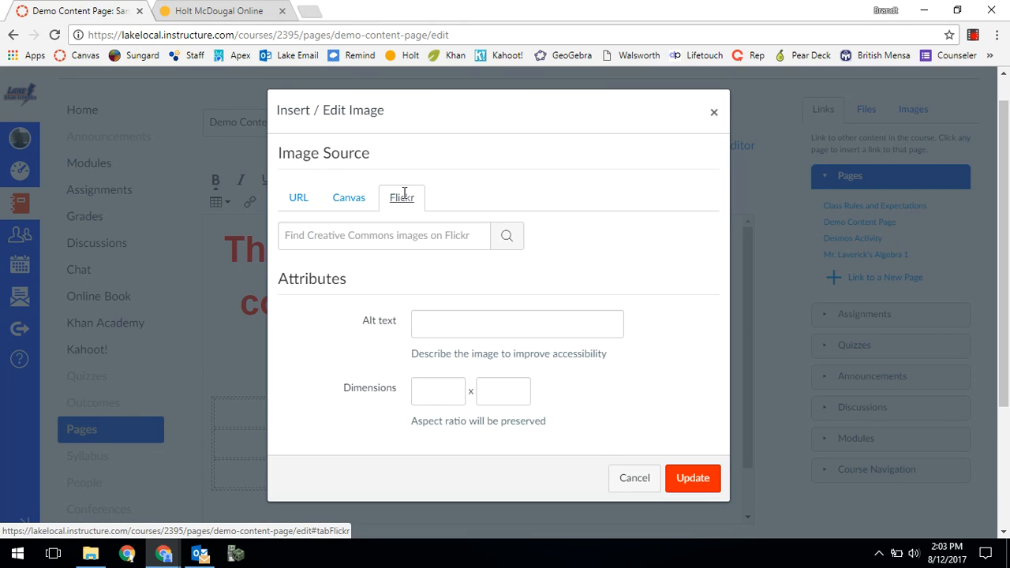
pyautogui.click(390, 244)
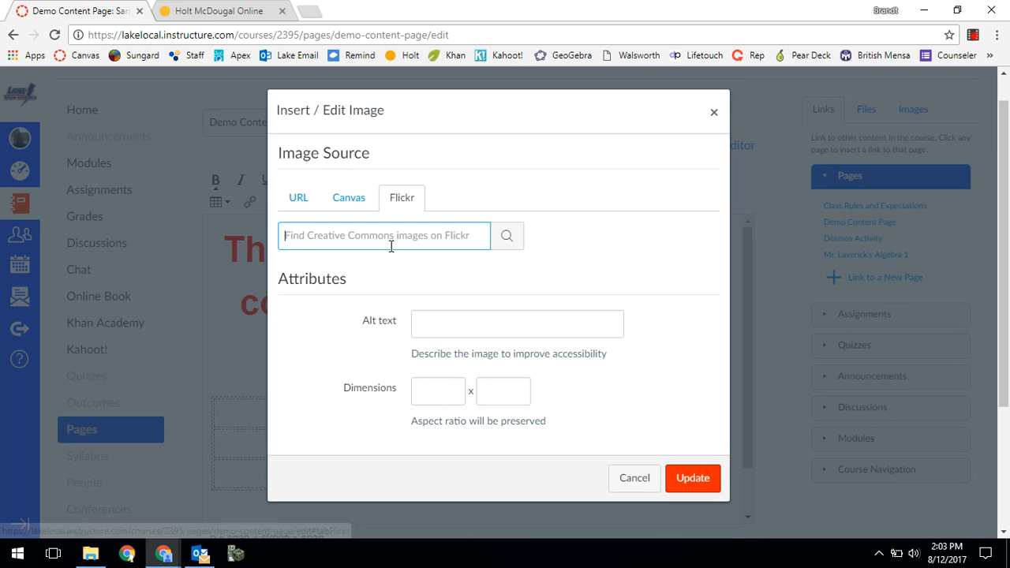
pyautogui.write('math')
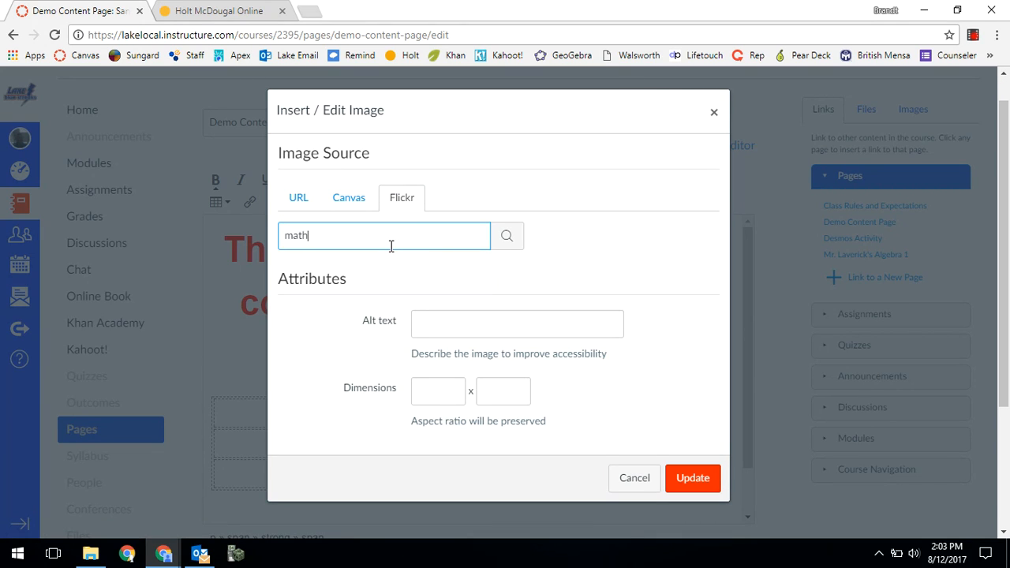
pyautogui.click(506, 236)
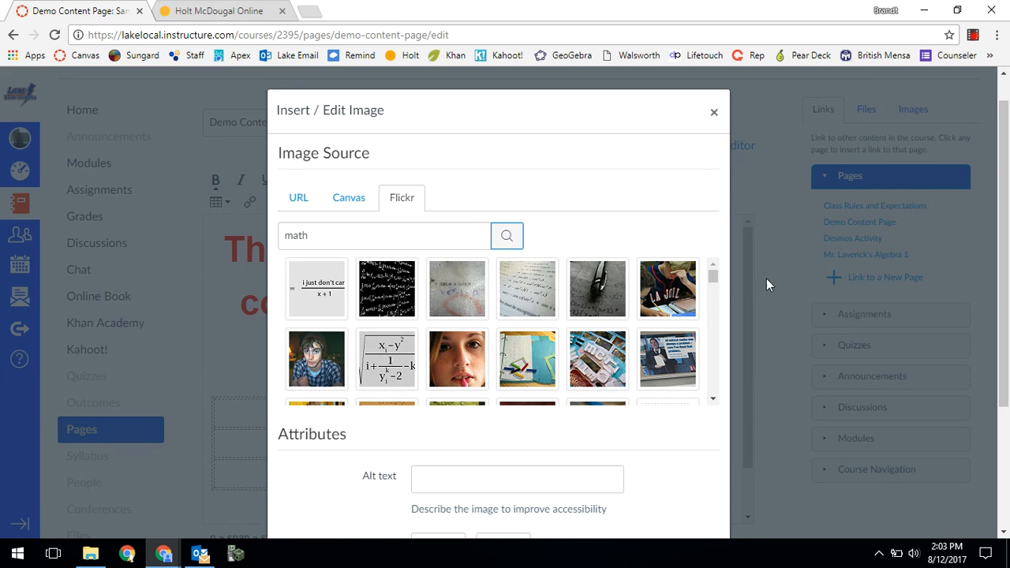
pyautogui.moveTo(714, 279)
pyautogui.mouseDown()
pyautogui.moveTo(716, 317)
pyautogui.moveTo(713, 267)
pyautogui.mouseUp()
# - Choose graph.jpg from the Canvas course files as the image to embed
pyautogui.click(359, 203)
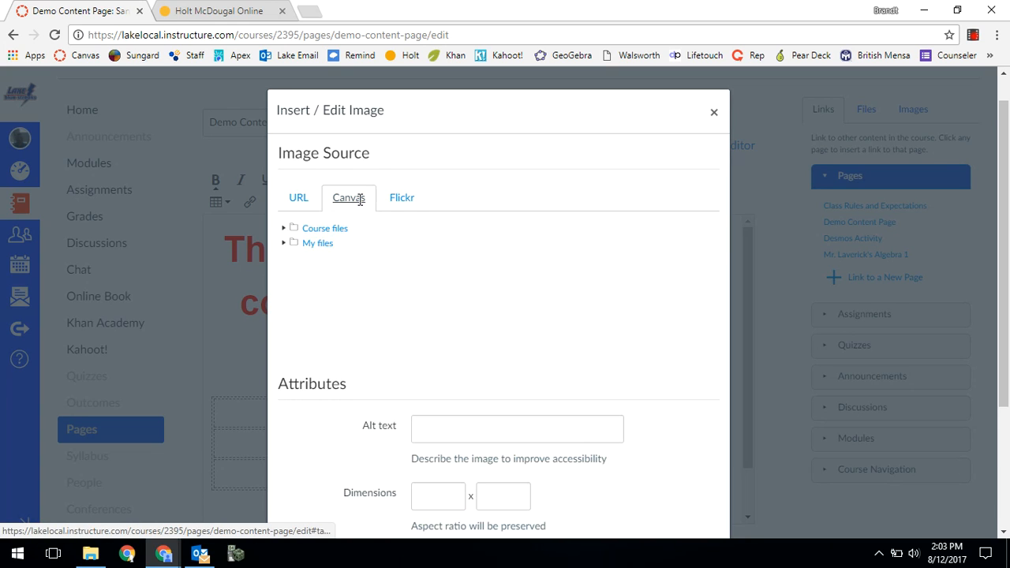
pyautogui.click(284, 228)
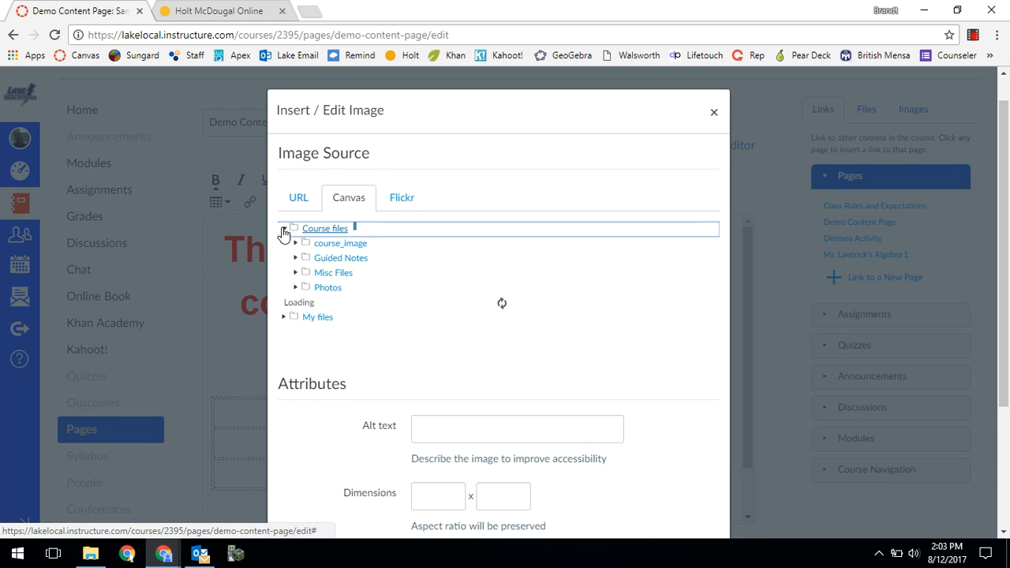
pyautogui.scroll(-1, 429, 279)
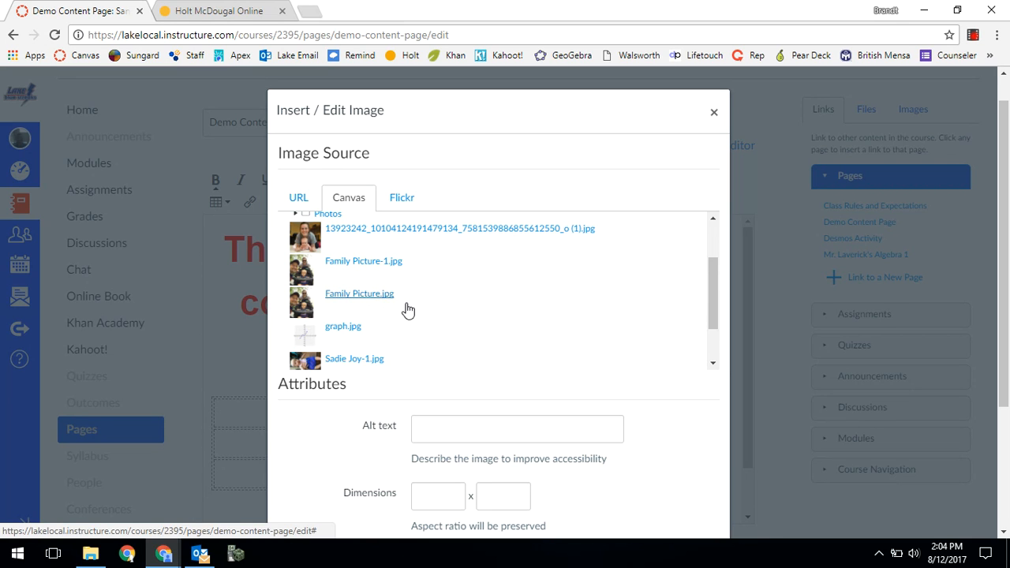
pyautogui.scroll(-1, 386, 300)
pyautogui.click(353, 274)
# - Replace the image's alt text with "Gra" and insert the graph into the page
pyautogui.scroll(-2, 581, 435)
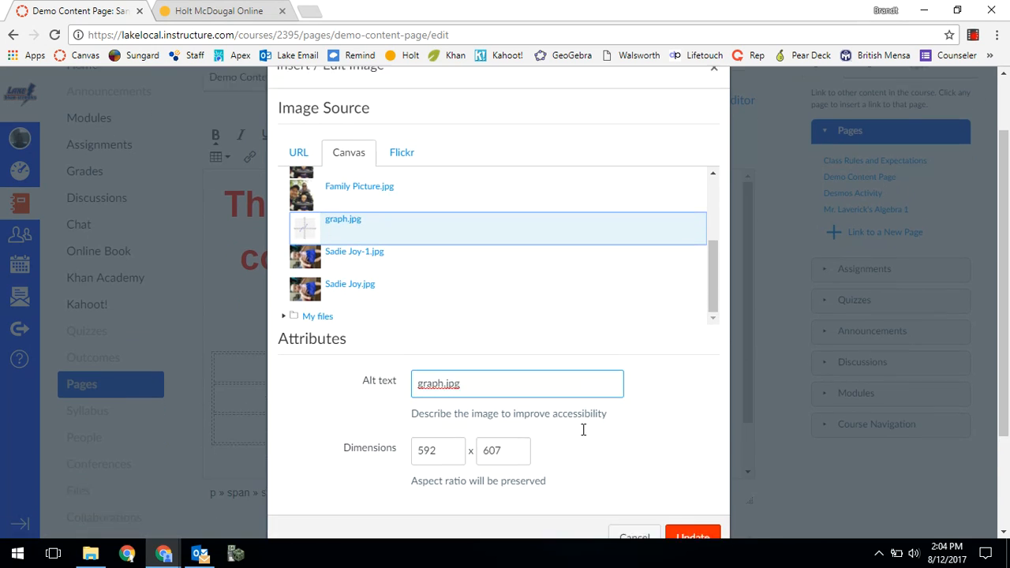
pyautogui.tripleClick(498, 285)
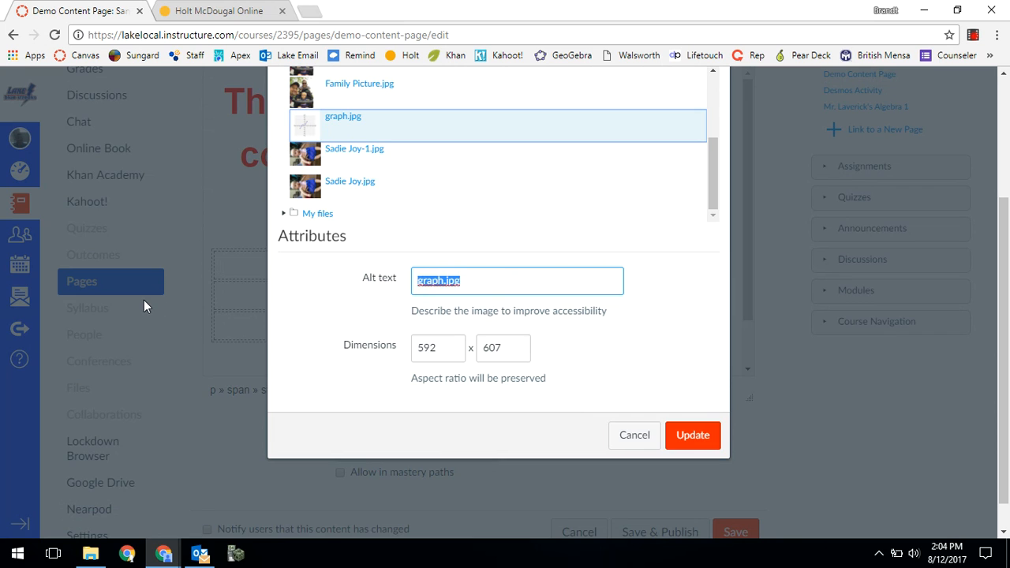
pyautogui.write('Graph')
pyautogui.click(676, 434)
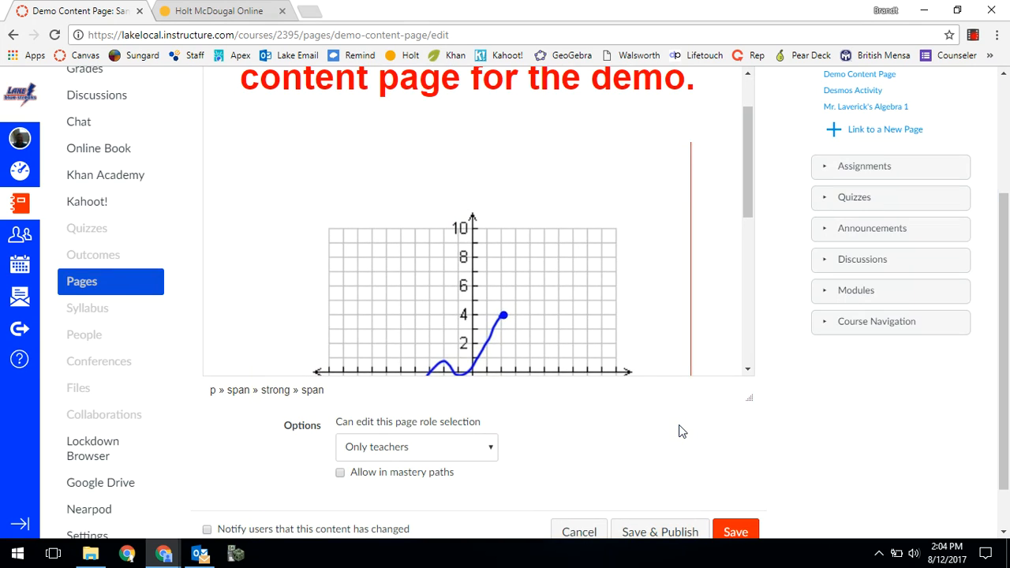
# - Shrink the embedded graph image to roughly the width of one table column
pyautogui.scroll(3, 537, 293)
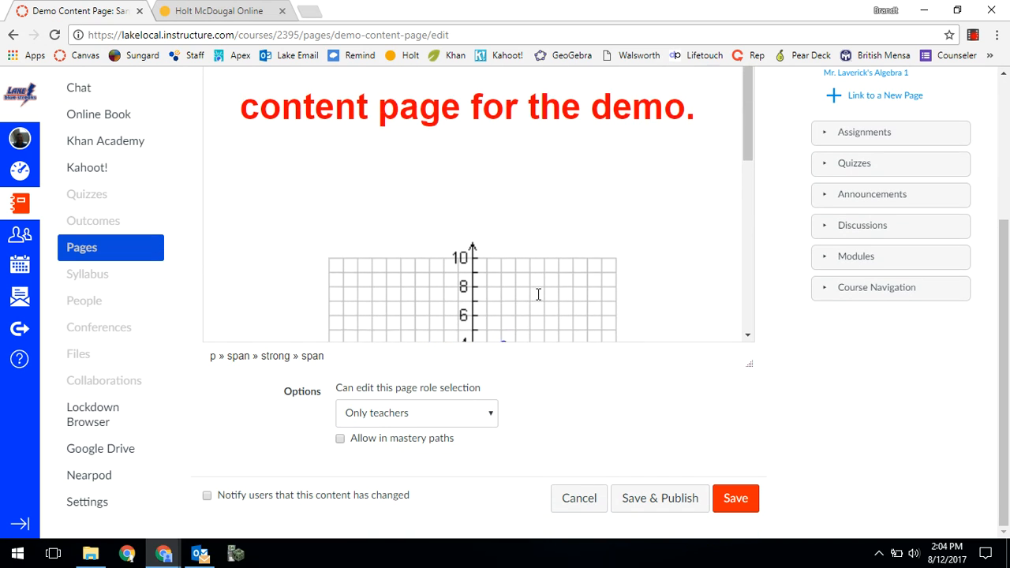
pyautogui.moveTo(744, 138); pyautogui.dragTo(782, 263)
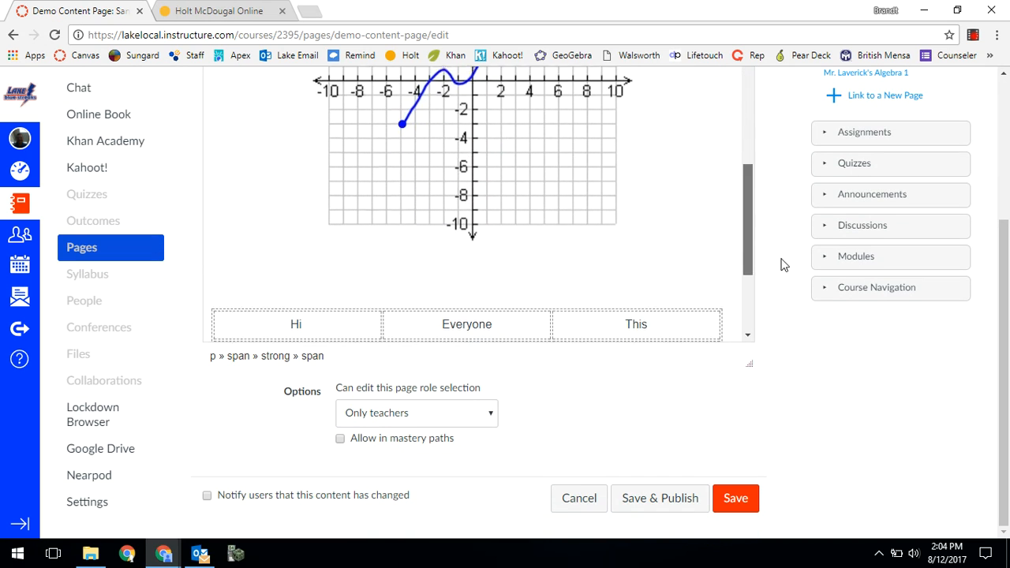
pyautogui.click(539, 221)
pyautogui.moveTo(692, 296); pyautogui.dragTo(625, 225)
pyautogui.scroll(2, 580, 177)
pyautogui.scroll(1, 580, 177)
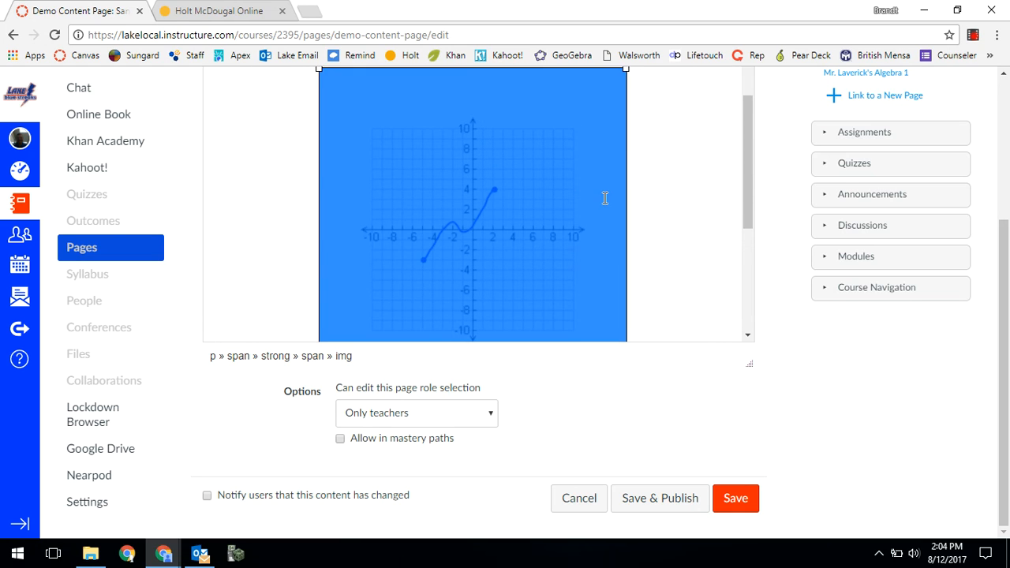
pyautogui.moveTo(625, 68); pyautogui.dragTo(480, 197)
pyautogui.scroll(2, 570, 251)
# - Add an empty line between the resized graph and the table
pyautogui.click(565, 211)
pyautogui.click(487, 221)
pyautogui.click(531, 110)
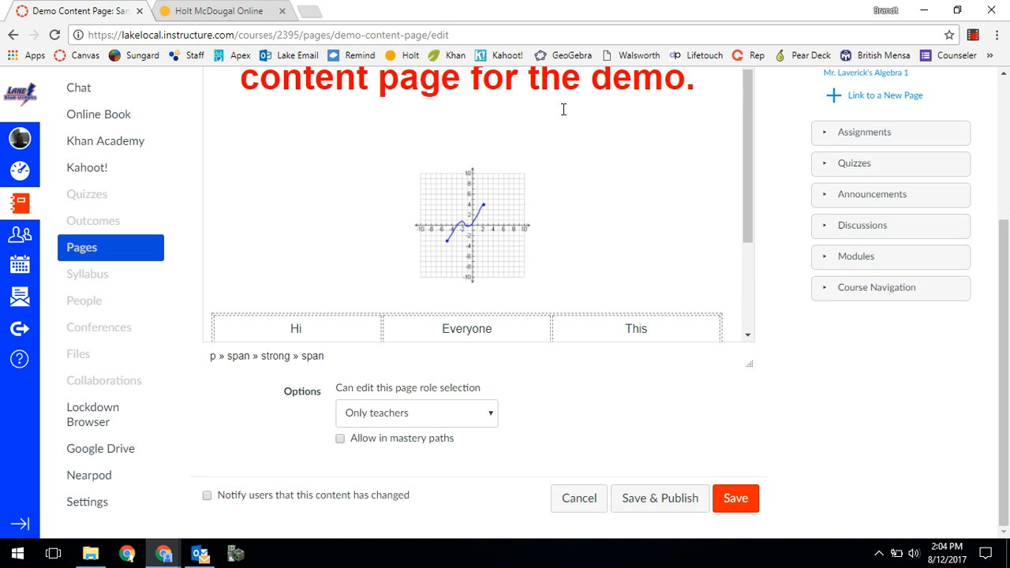
pyautogui.scroll(-1, 563, 109)
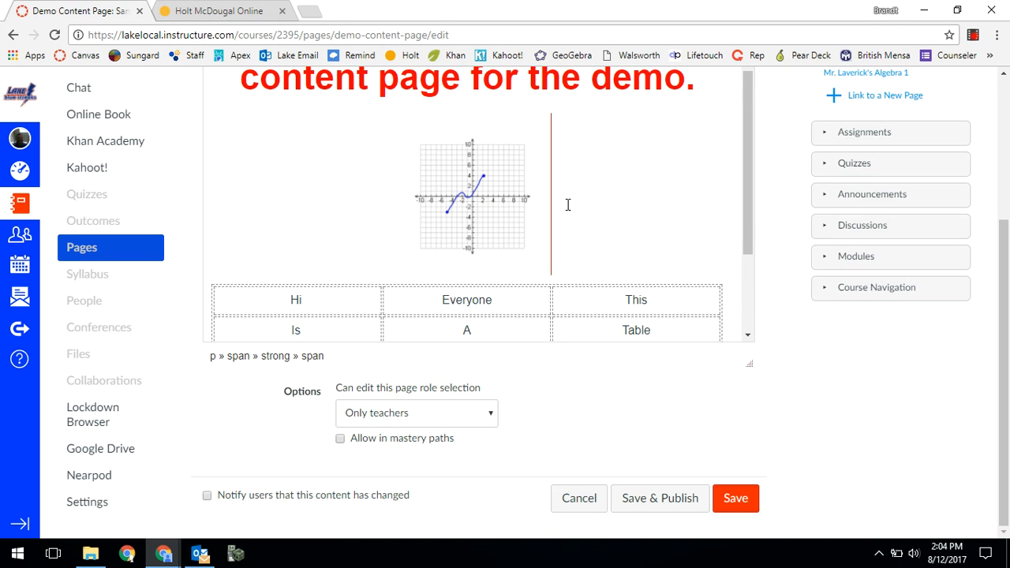
pyautogui.press('Return')
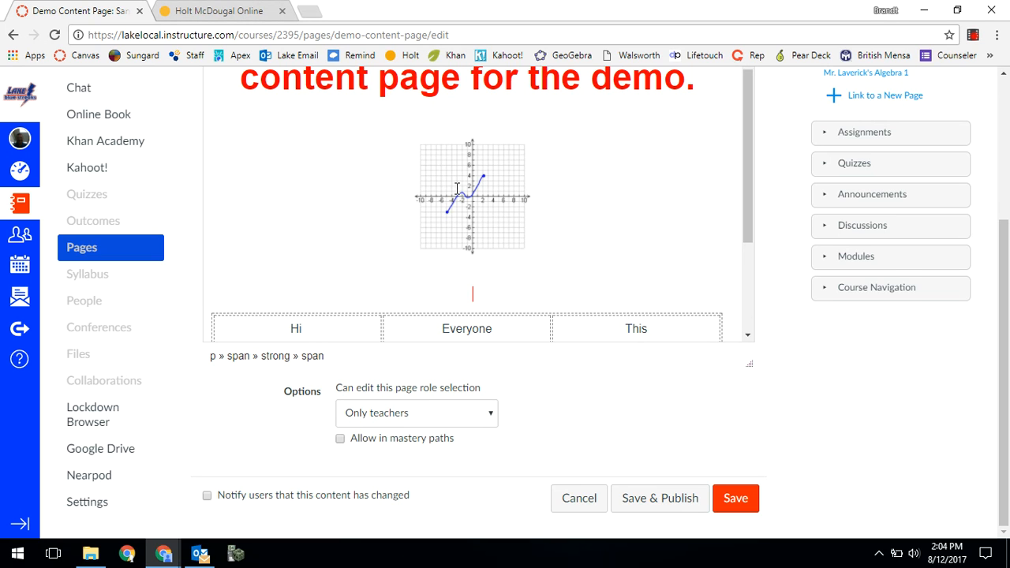
# - Link the word "demo" in the introduction to the Section 1-7 Pre-Test quiz
pyautogui.scroll(3, 746, 189)
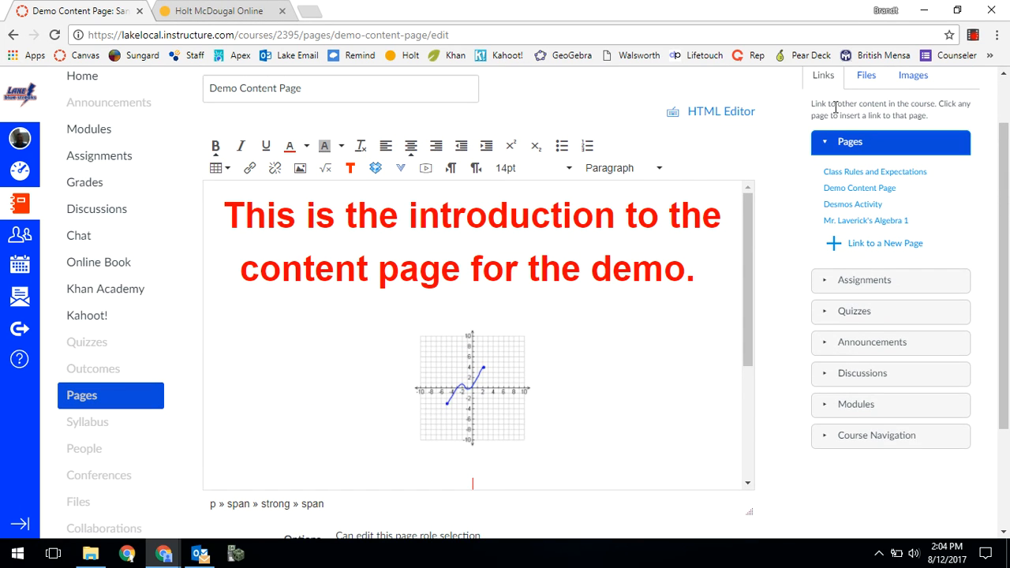
pyautogui.scroll(2, 891, 151)
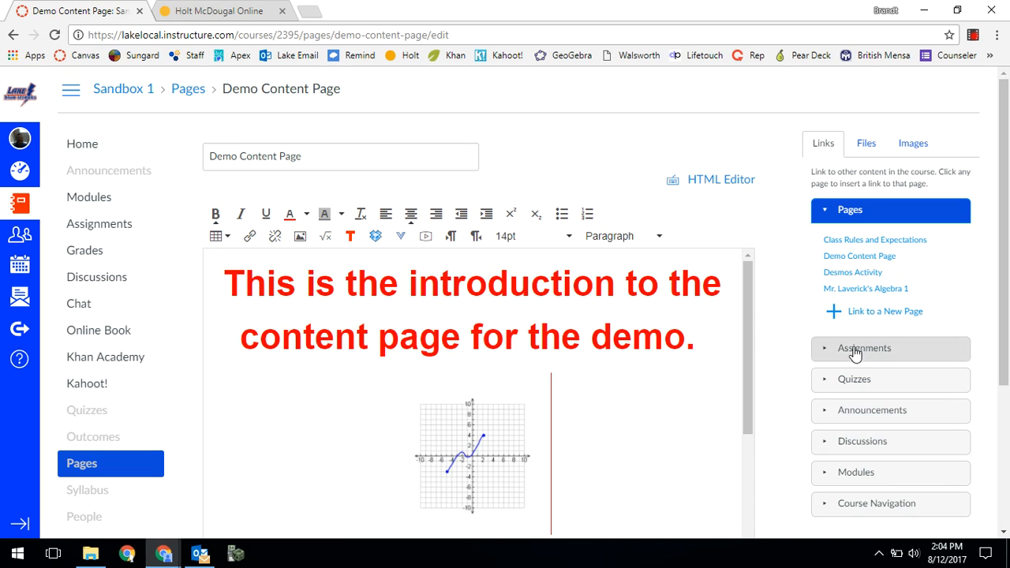
pyautogui.click(827, 352)
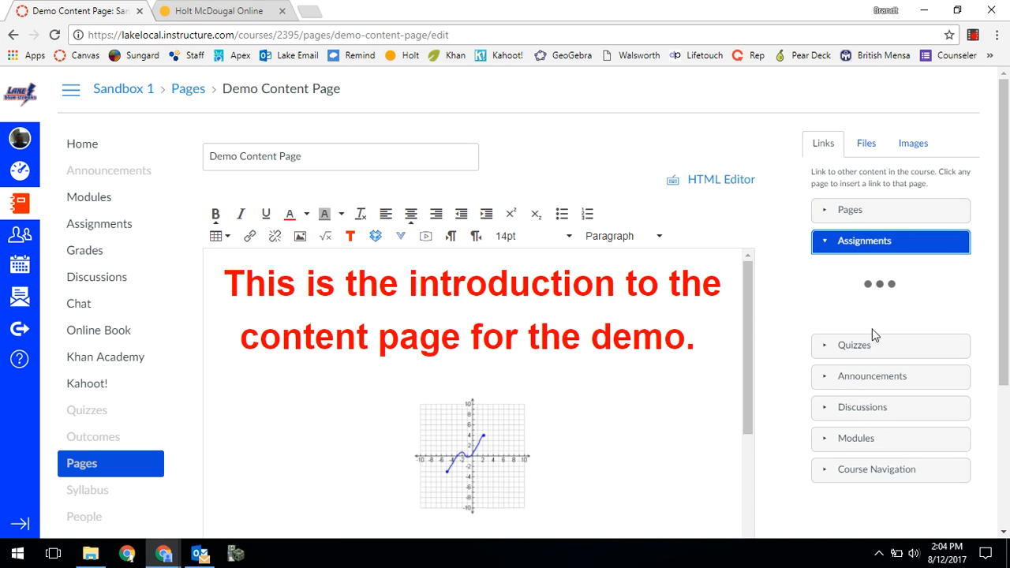
pyautogui.click(838, 354)
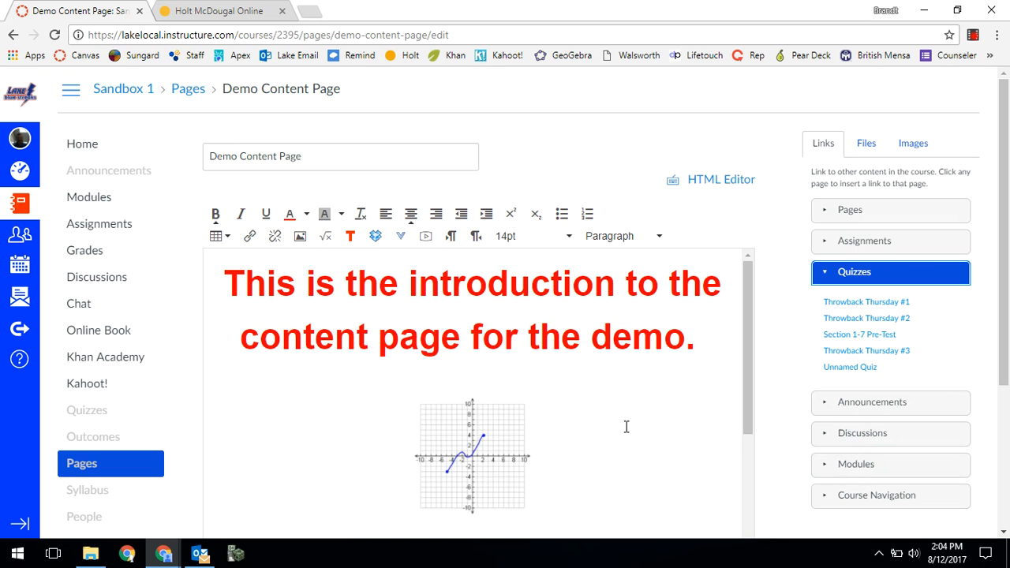
pyautogui.moveTo(690, 341); pyautogui.dragTo(589, 347)
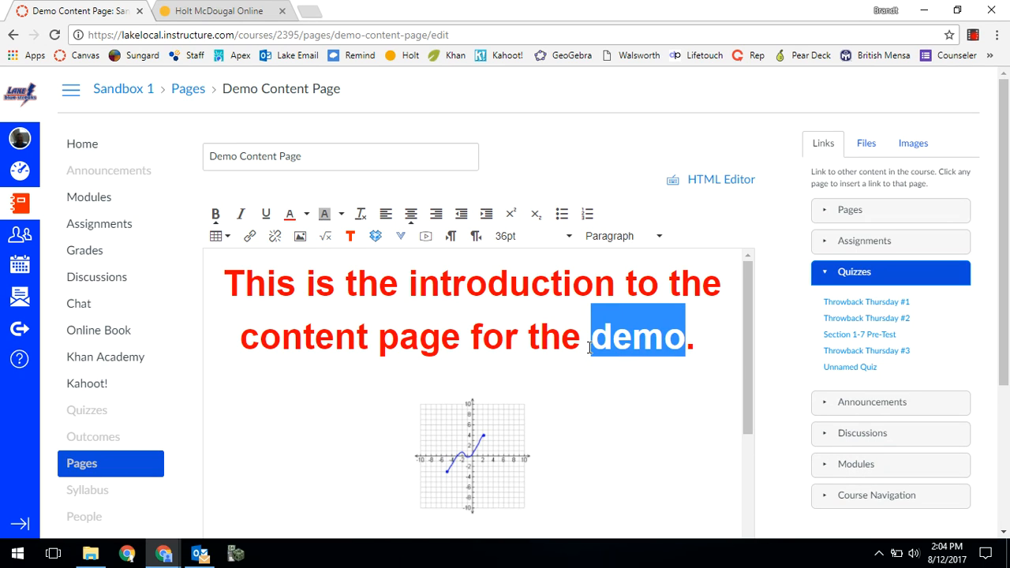
pyautogui.click(875, 241)
pyautogui.click(876, 434)
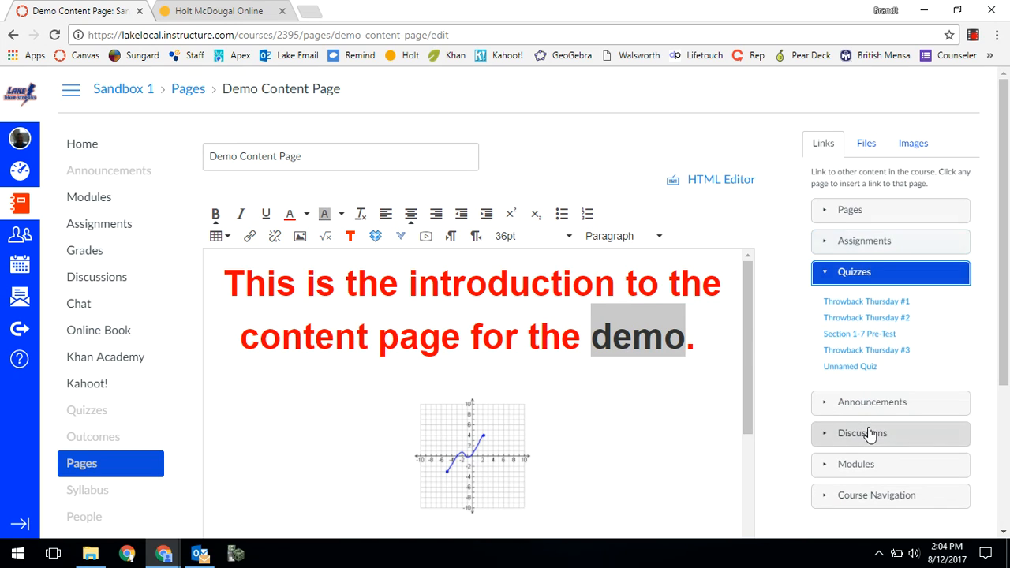
pyautogui.click(879, 335)
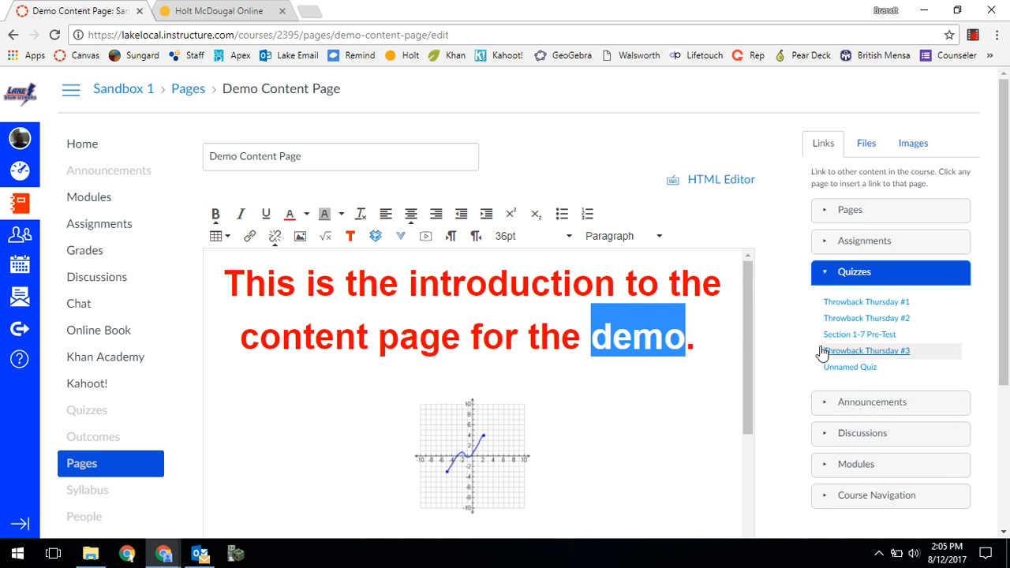
pyautogui.click(660, 396)
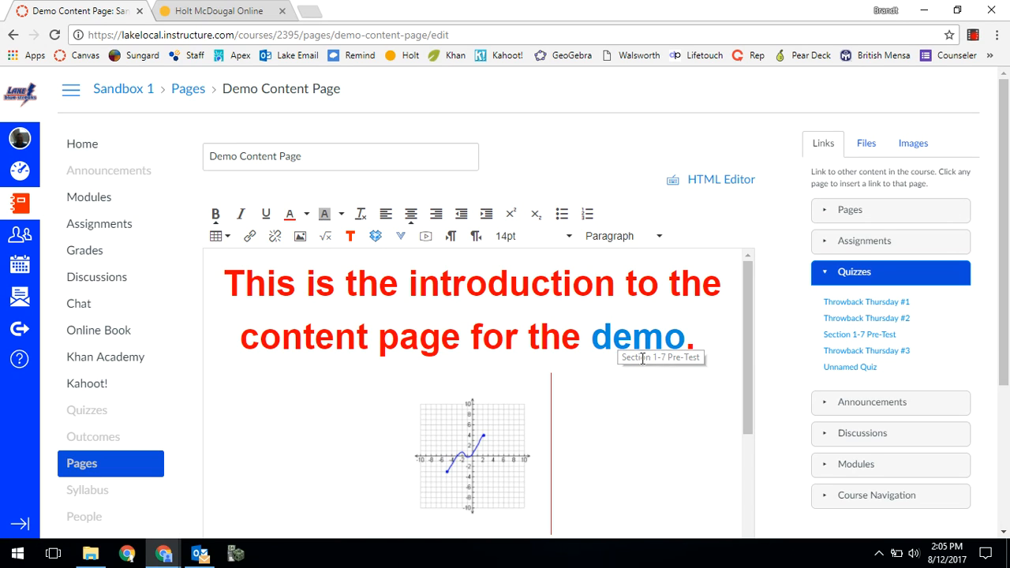
# - Insert a download link to the course file 1-6 and 1-7 Worksheet.pdf directly after the graph image
pyautogui.click(716, 344)
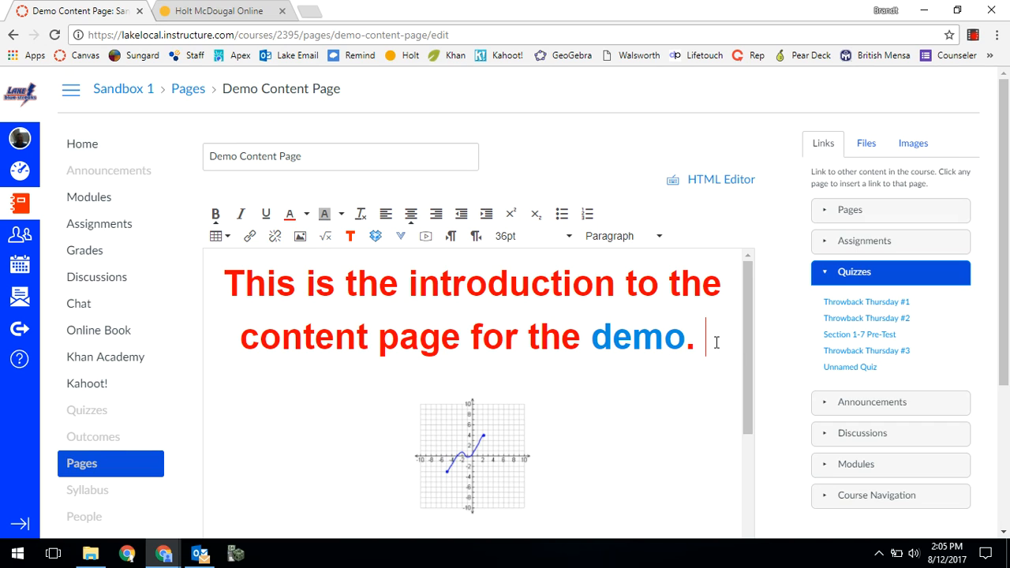
pyautogui.click(588, 494)
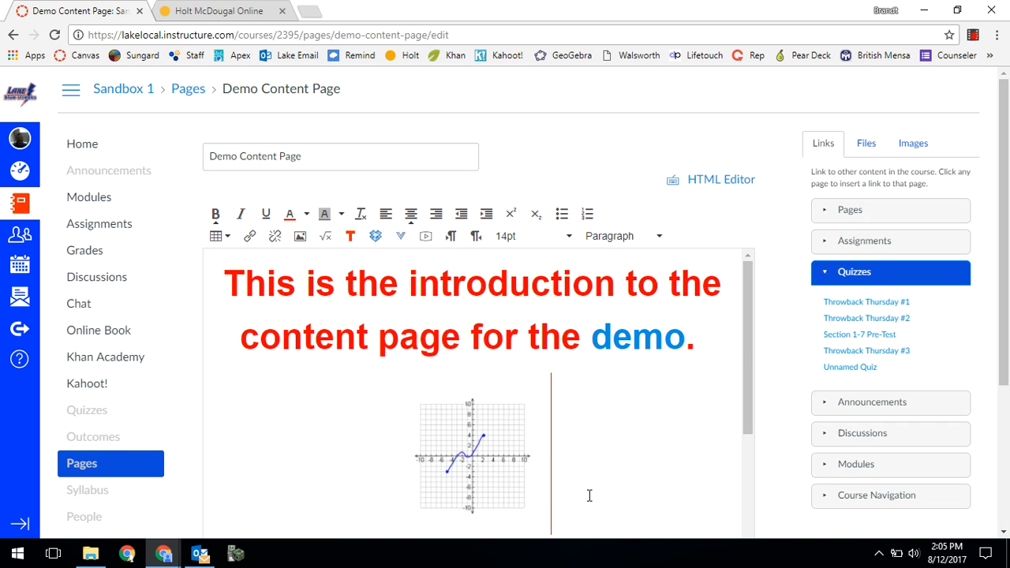
pyautogui.click(866, 146)
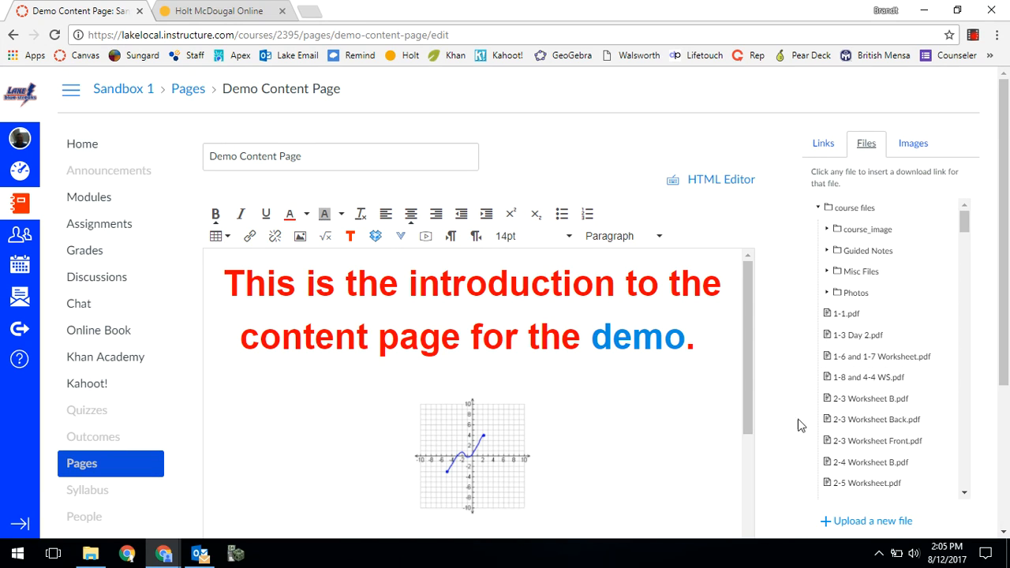
pyautogui.scroll(-1, 798, 424)
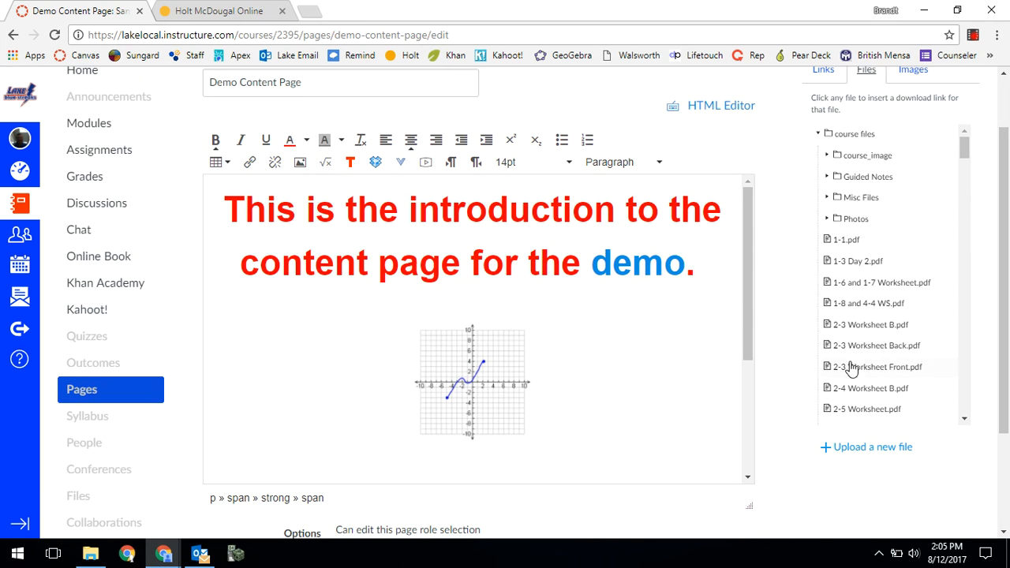
pyautogui.click(873, 291)
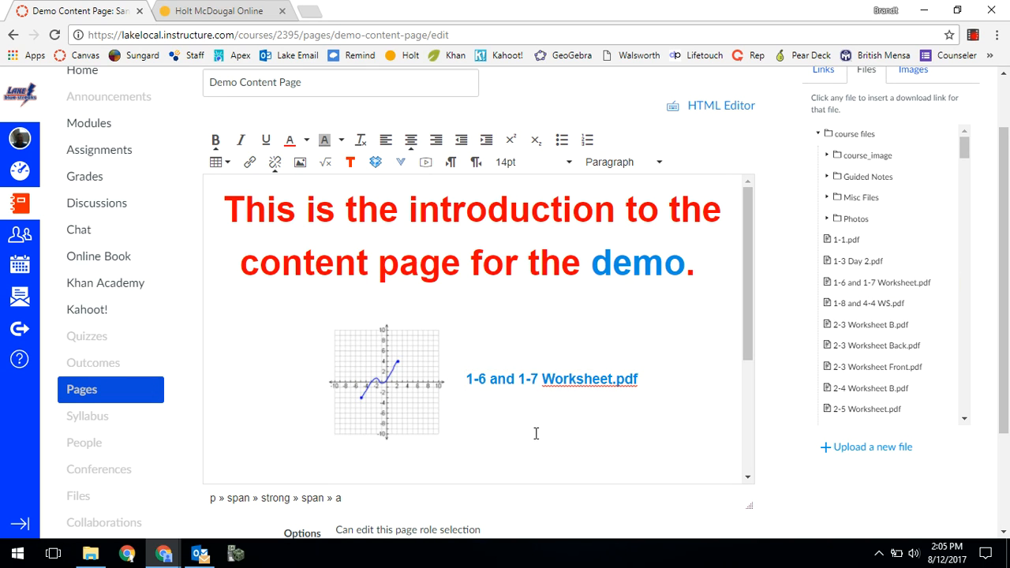
# - Move the worksheet link to its own line below the graph and add an empty line beneath it
pyautogui.click(465, 372)
pyautogui.press('Right')
pyautogui.press('Return')
pyautogui.scroll(-2, 509, 344)
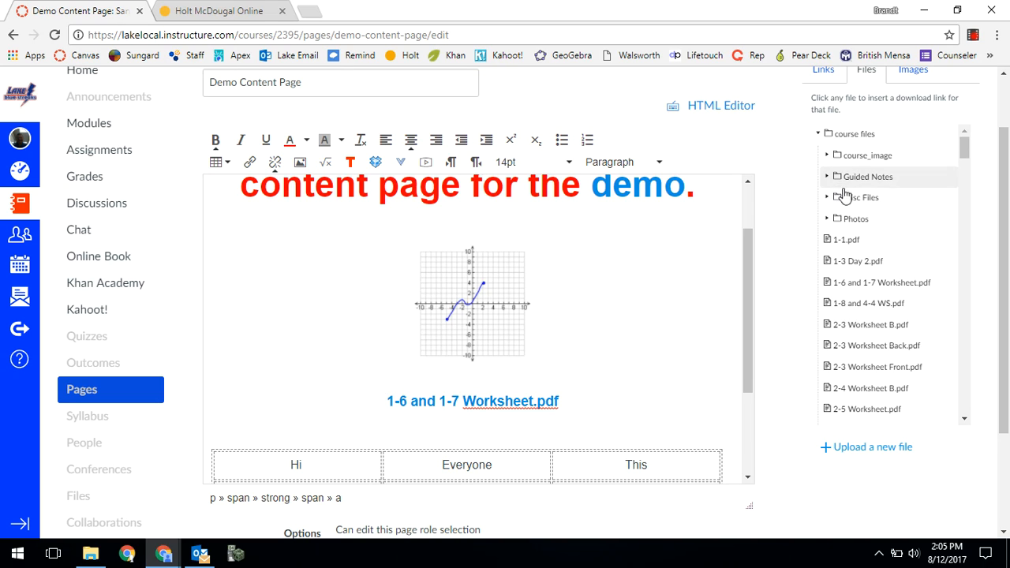
pyautogui.press('Return')
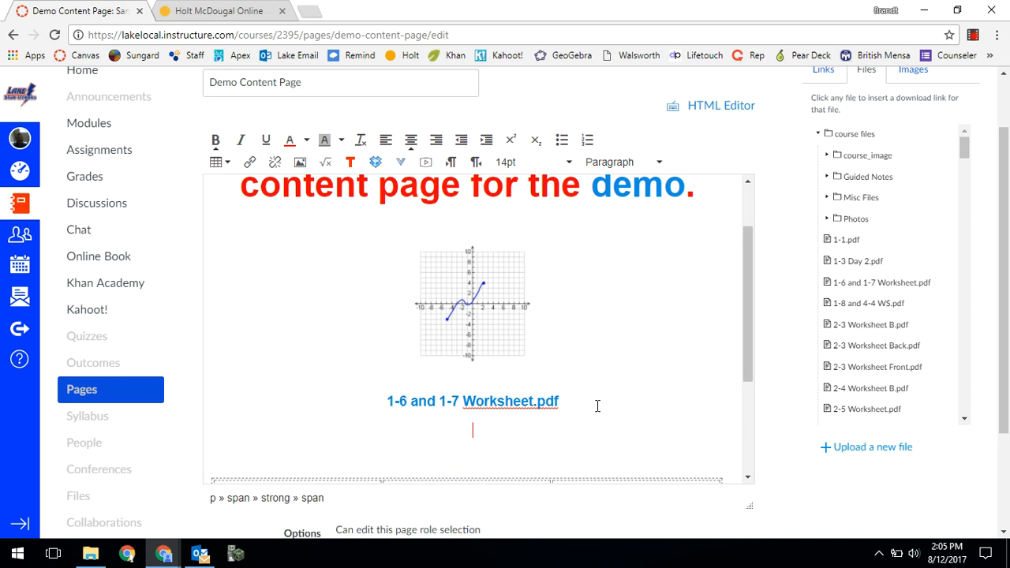
pyautogui.click(913, 72)
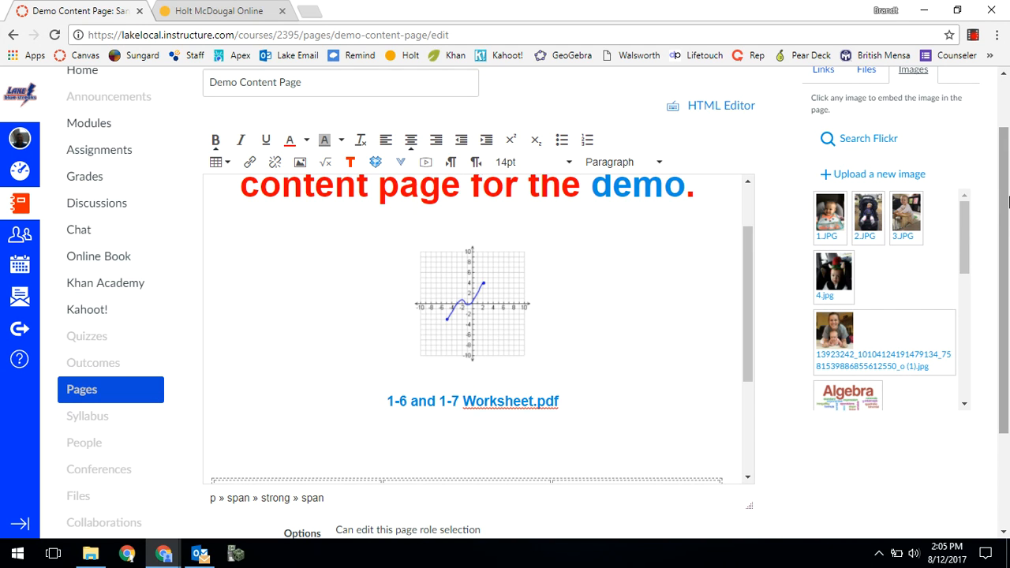
pyautogui.scroll(1, 1003, 142)
pyautogui.scroll(-1, 1004, 142)
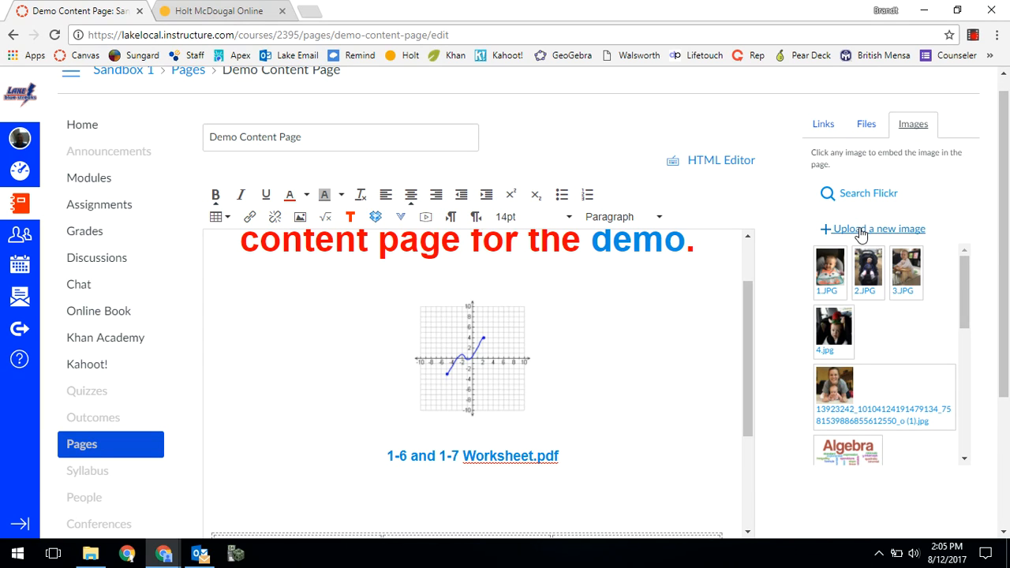
# - Upload the Textbook Records 16-17 PDF from the Desktop's Files folder to course files, linking it below the worksheet link
pyautogui.click(863, 127)
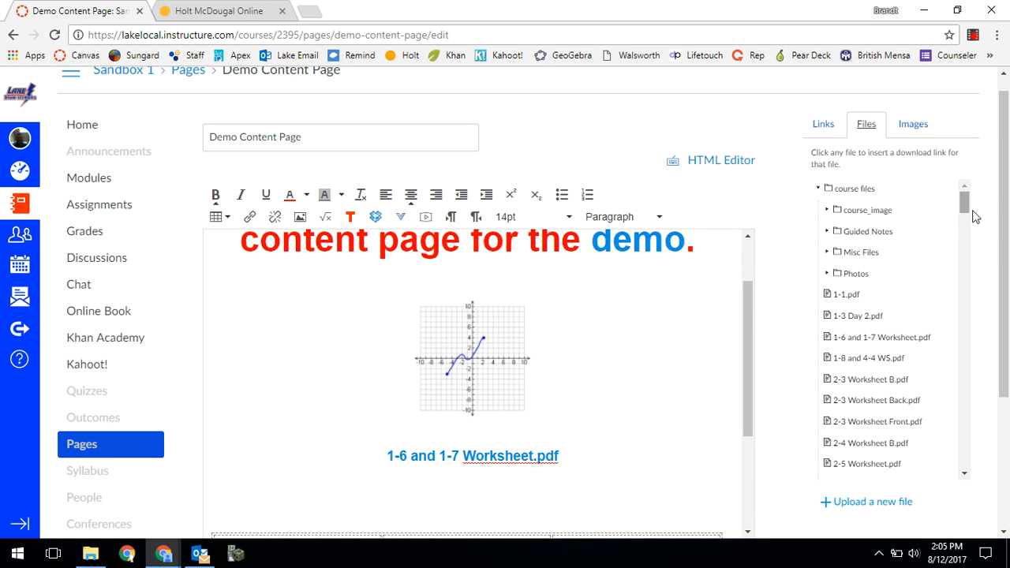
pyautogui.scroll(-1, 999, 240)
pyautogui.click(900, 436)
pyautogui.click(864, 474)
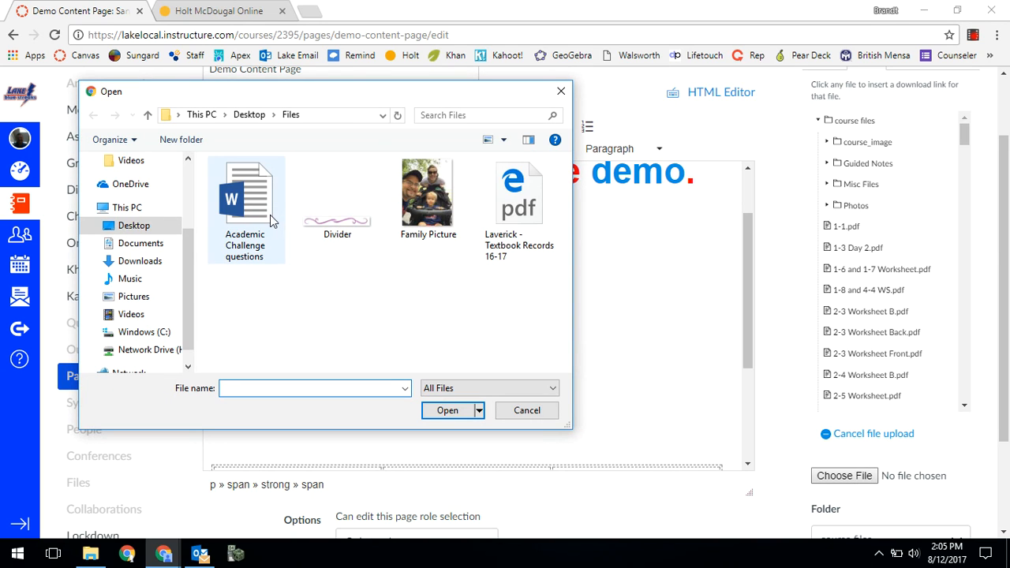
pyautogui.click(525, 209)
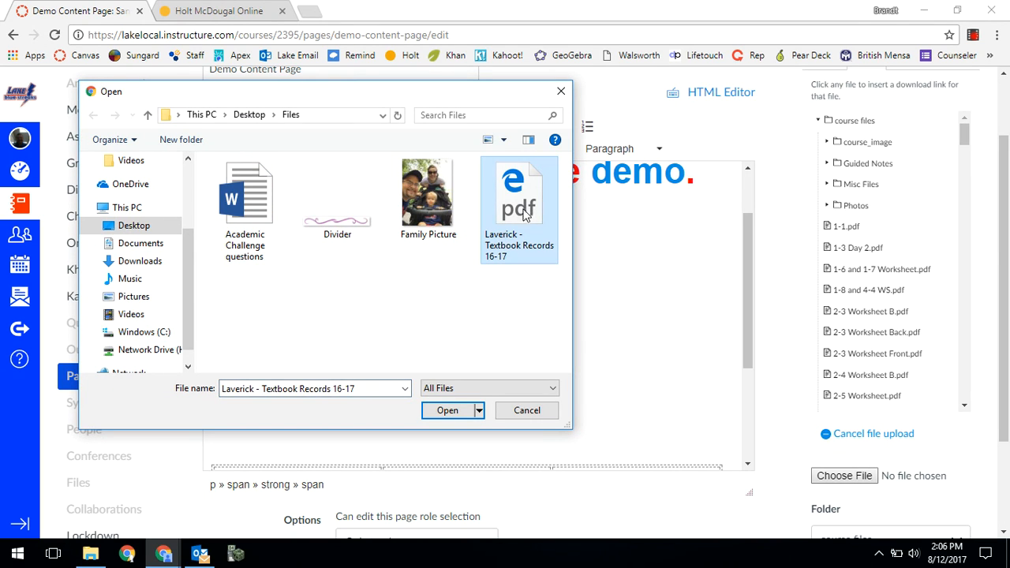
pyautogui.click(447, 411)
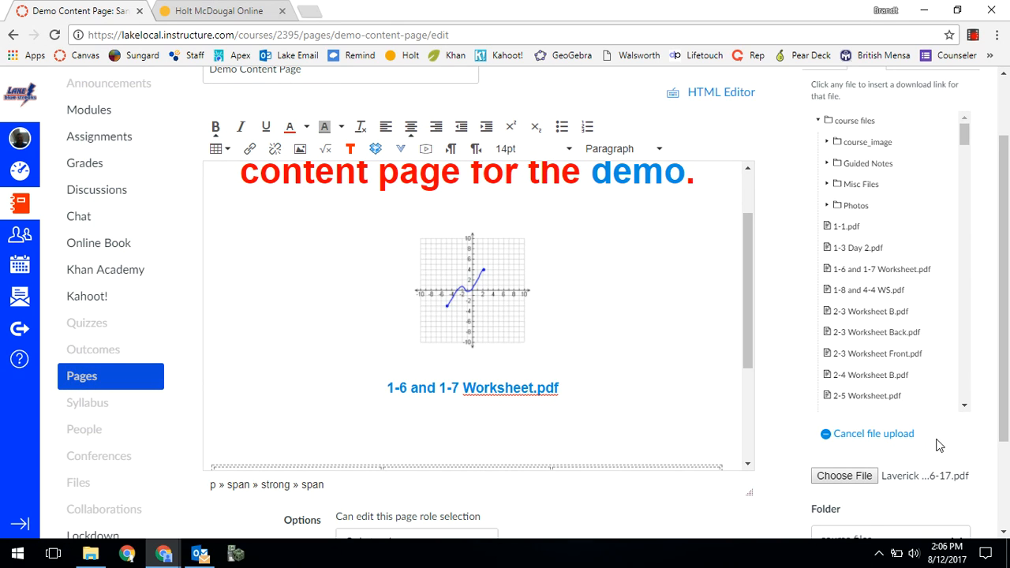
pyautogui.scroll(-1, 935, 443)
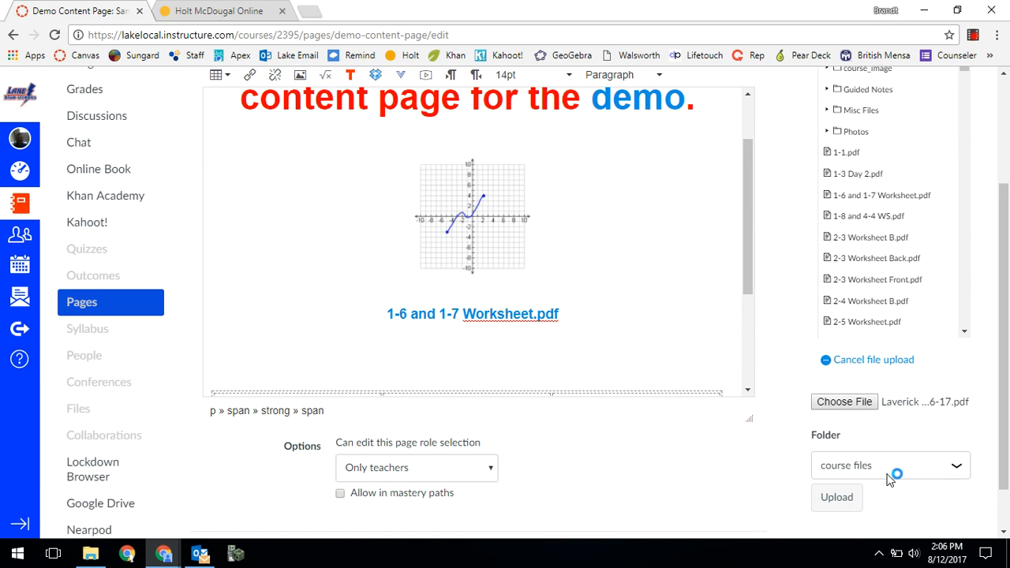
pyautogui.click(837, 499)
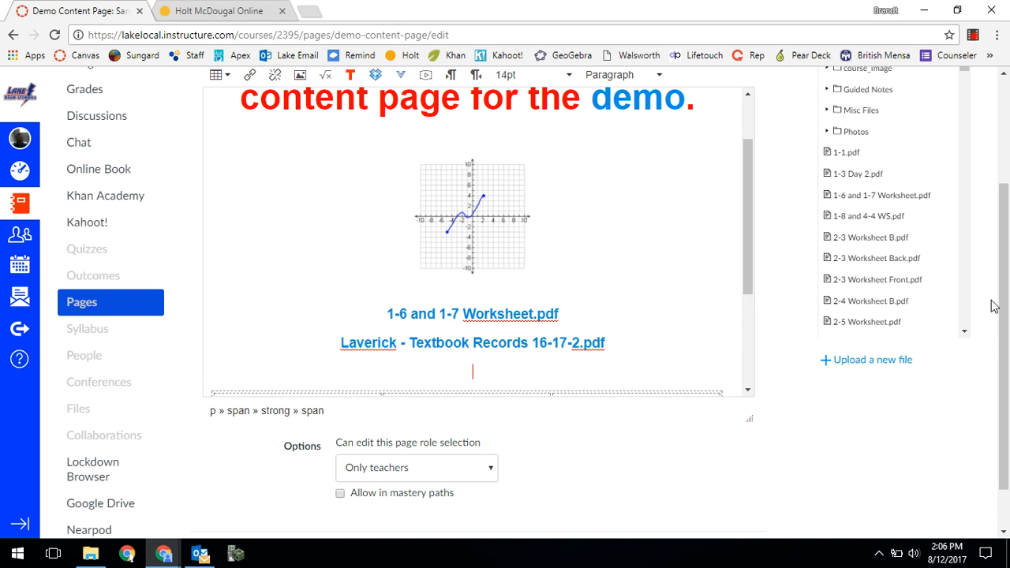
# - Choose Family Picture from the Desktop's Files folder as a new image to upload
pyautogui.moveTo(1004, 252); pyautogui.dragTo(1004, 167)
pyautogui.click(911, 115)
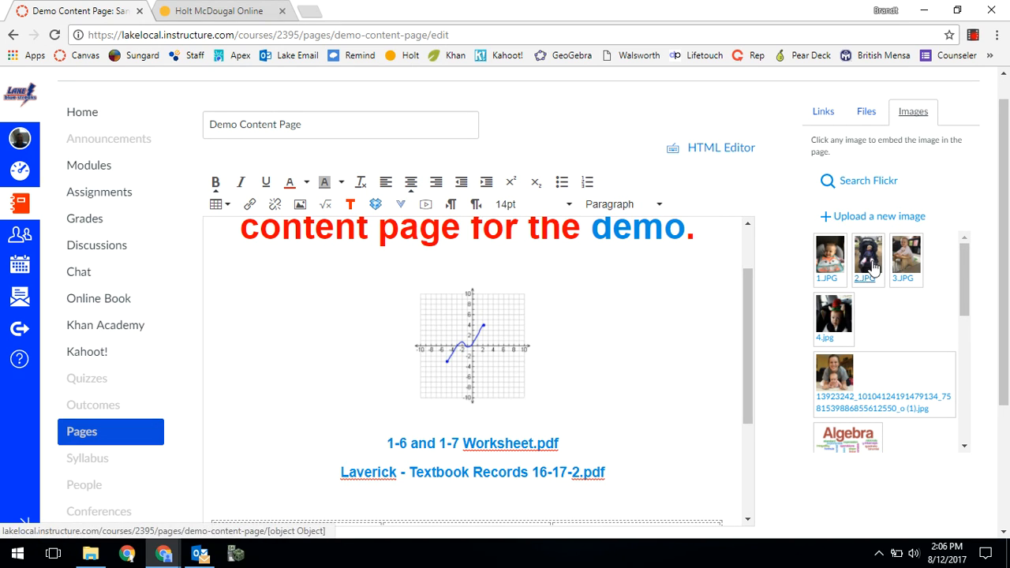
pyautogui.moveTo(960, 285); pyautogui.dragTo(993, 327)
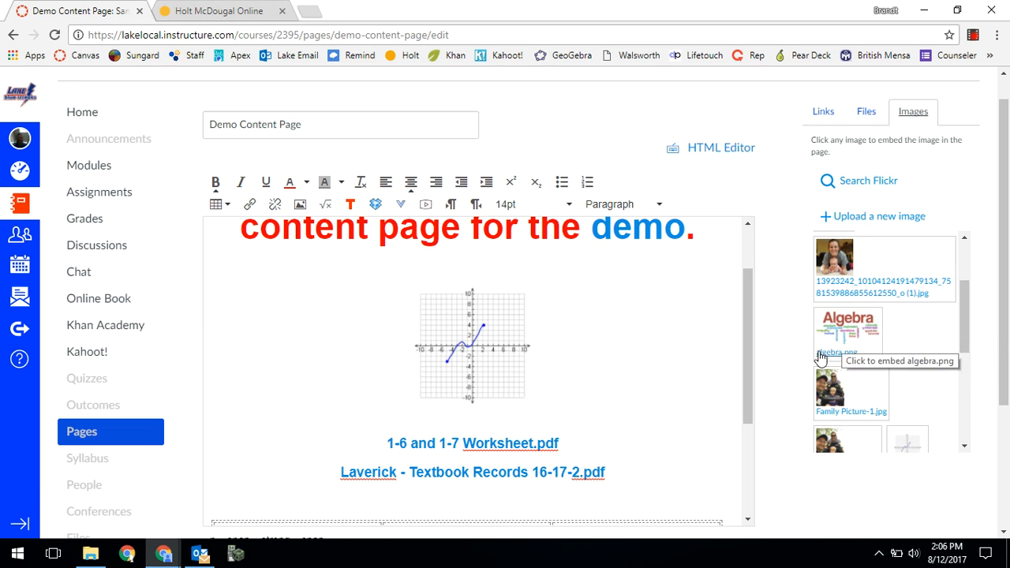
pyautogui.moveTo(966, 331); pyautogui.dragTo(948, 268)
pyautogui.click(850, 215)
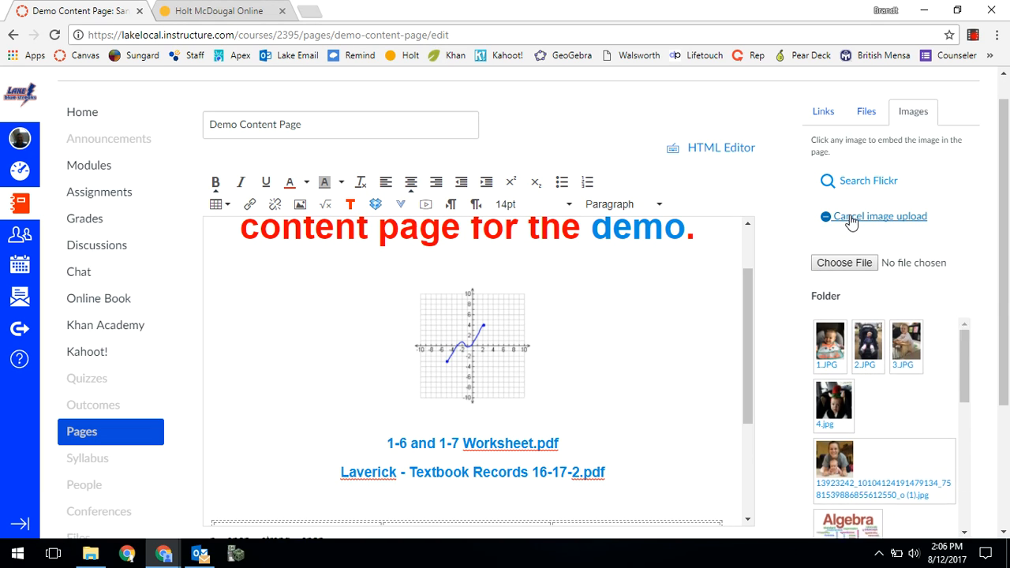
pyautogui.click(849, 260)
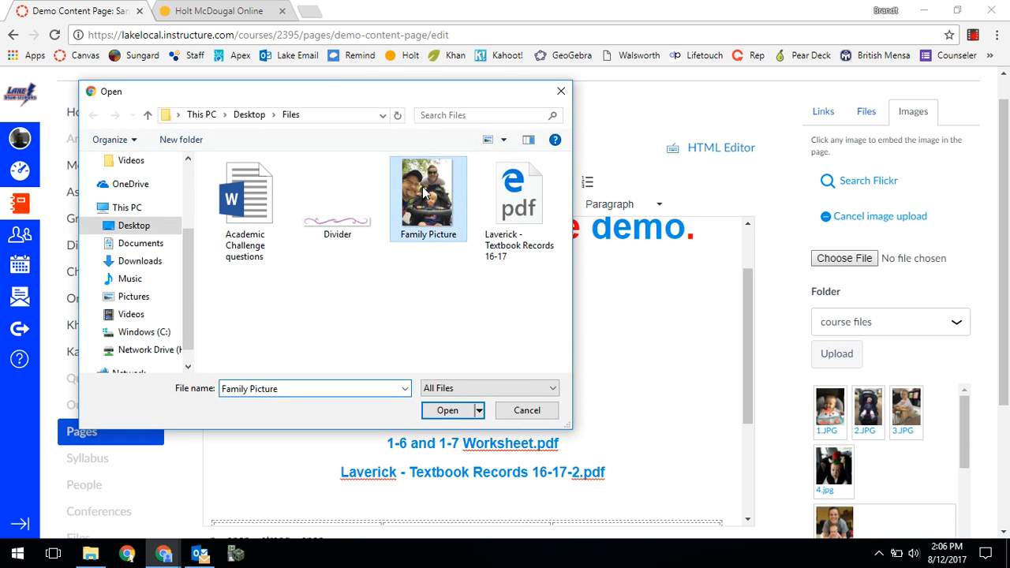
pyautogui.doubleClick(424, 193)
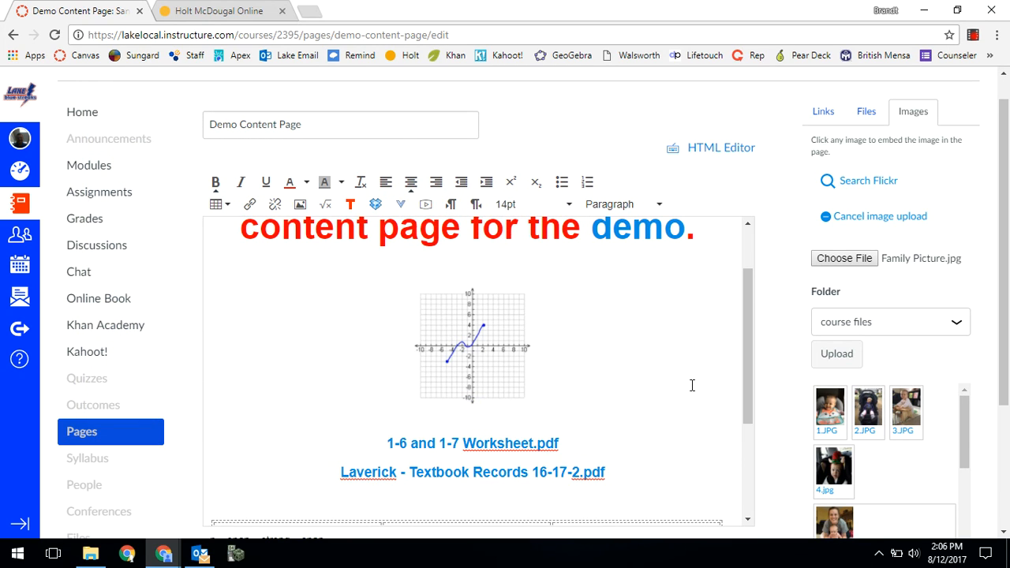
# - Add a line above the table and upload Family Picture.jpg to course files, embedding it below the PDF links
pyautogui.scroll(-1, 691, 385)
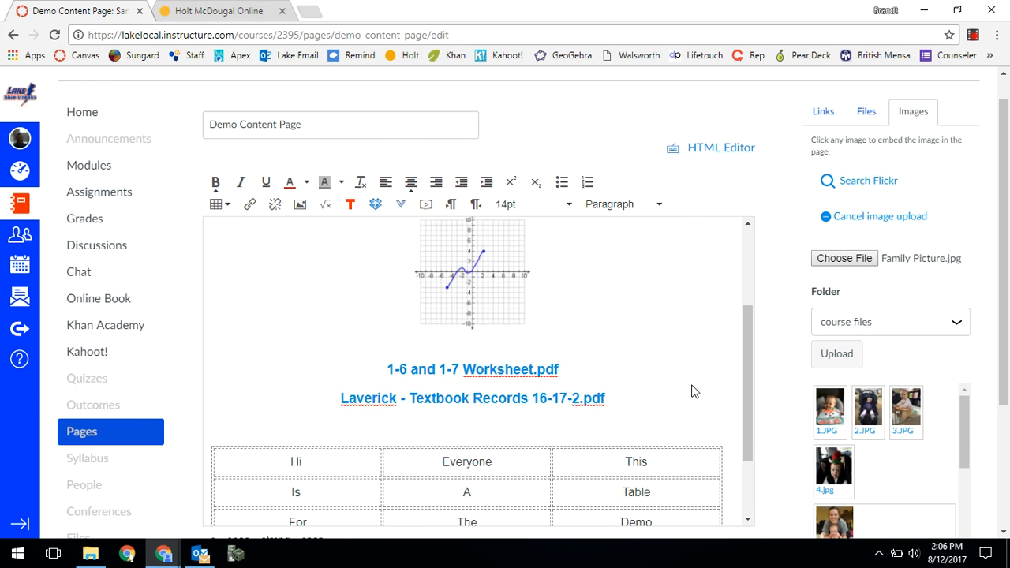
pyautogui.click(837, 353)
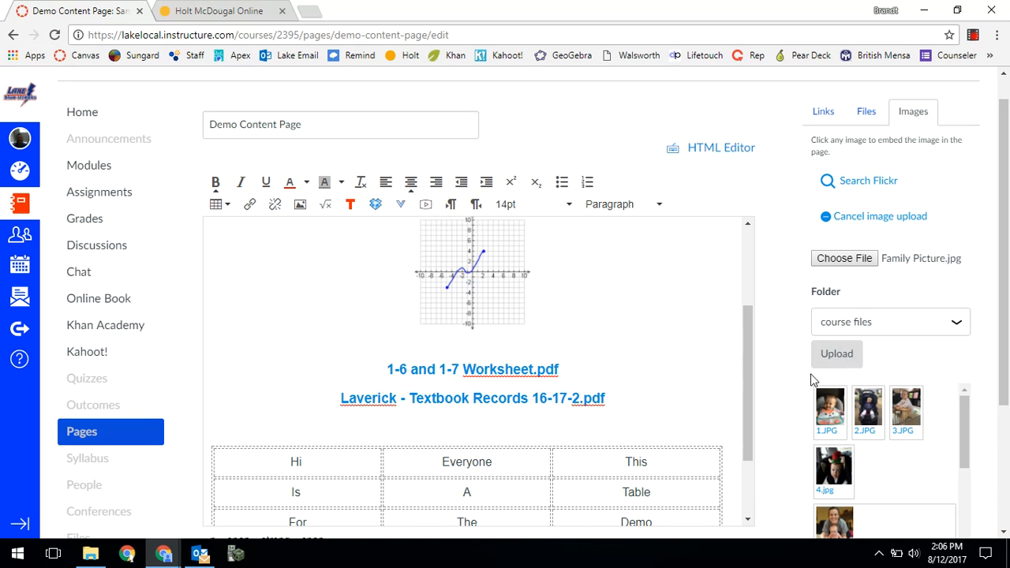
pyautogui.press('Return')
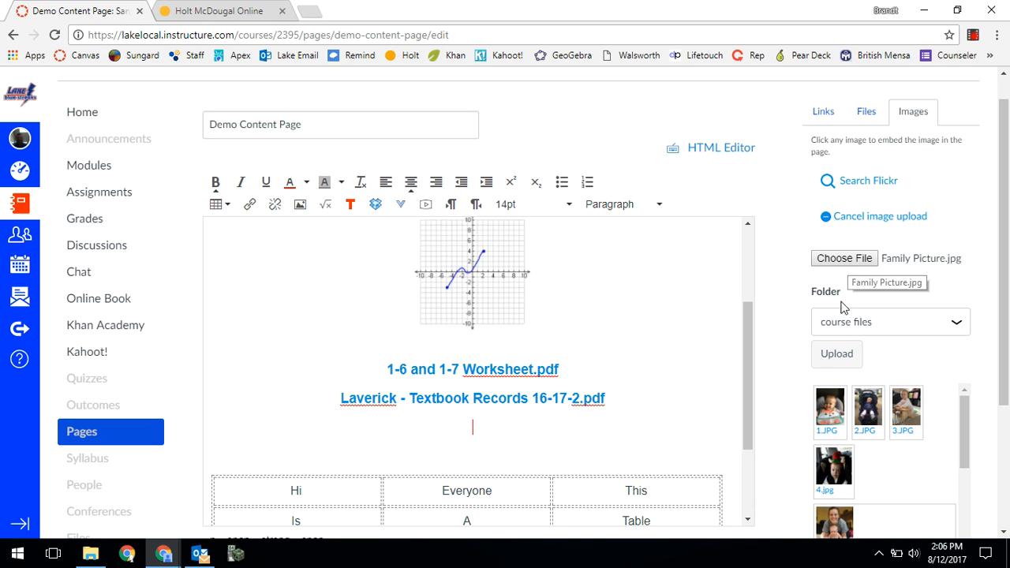
pyautogui.click(835, 357)
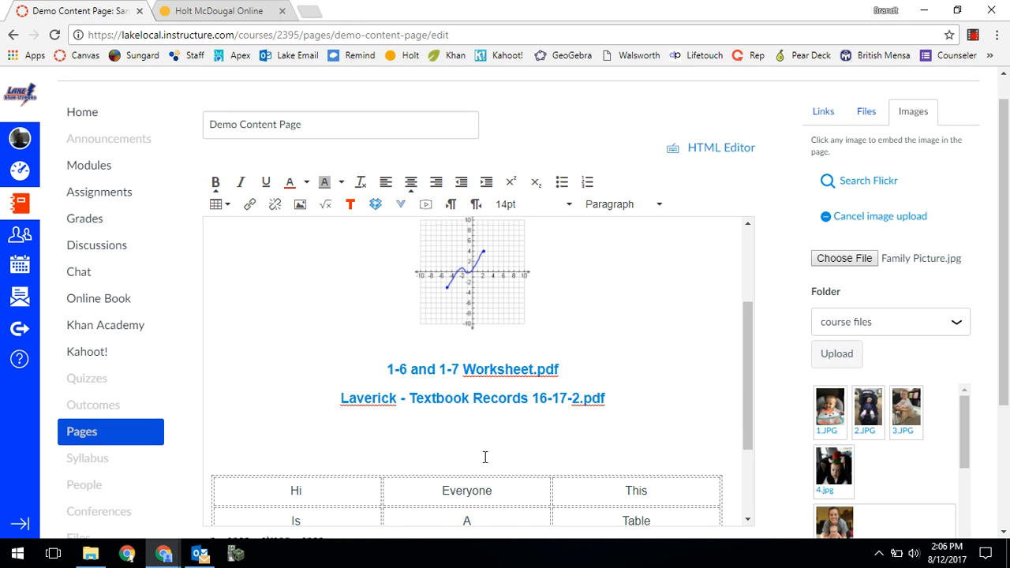
pyautogui.click(837, 355)
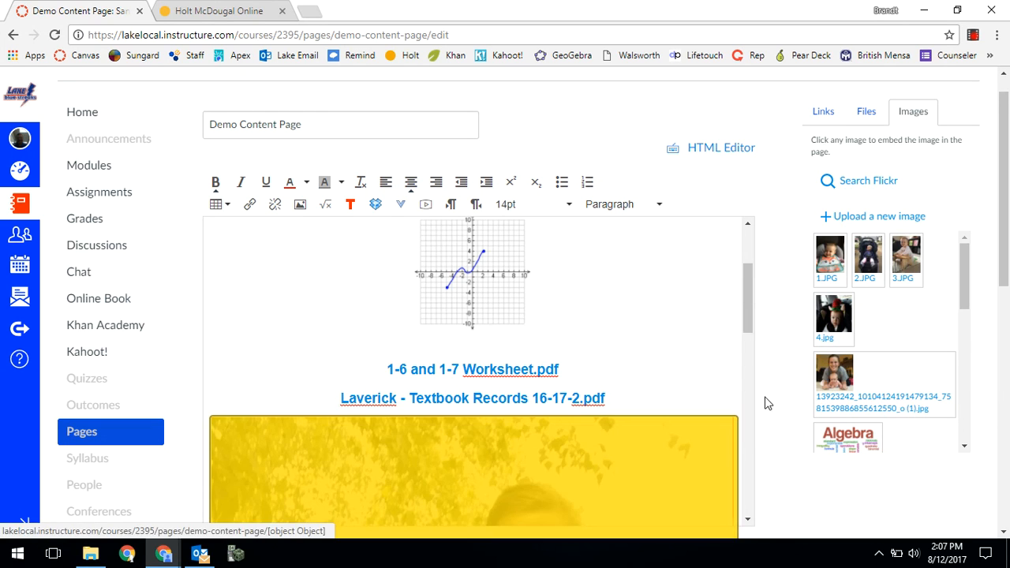
# - Shrink the embedded family picture proportionally to slightly narrower than one table column
pyautogui.moveTo(742, 315); pyautogui.dragTo(743, 351)
pyautogui.click(707, 355)
pyautogui.moveTo(733, 258); pyautogui.dragTo(527, 377)
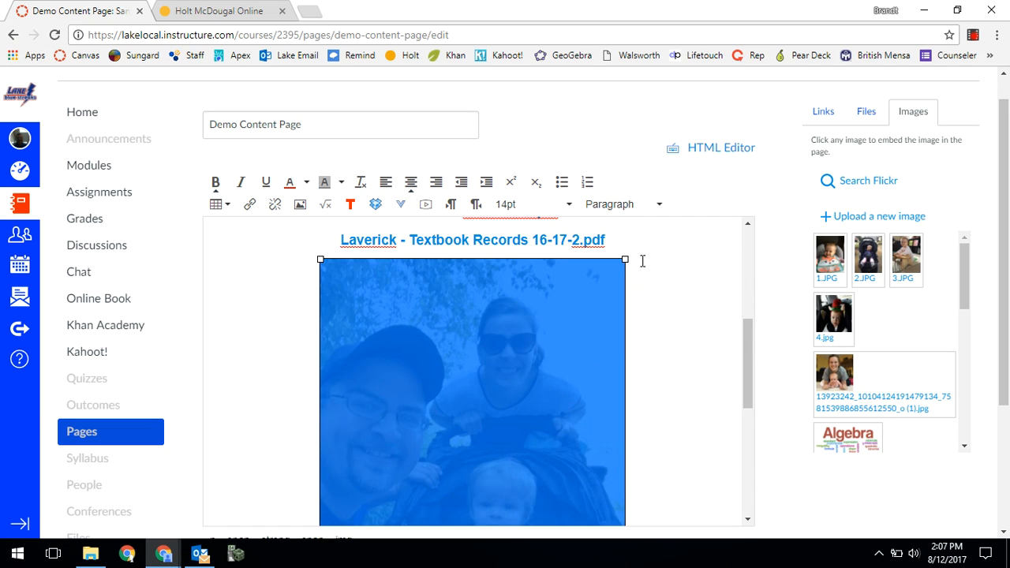
pyautogui.moveTo(626, 260); pyautogui.dragTo(531, 380)
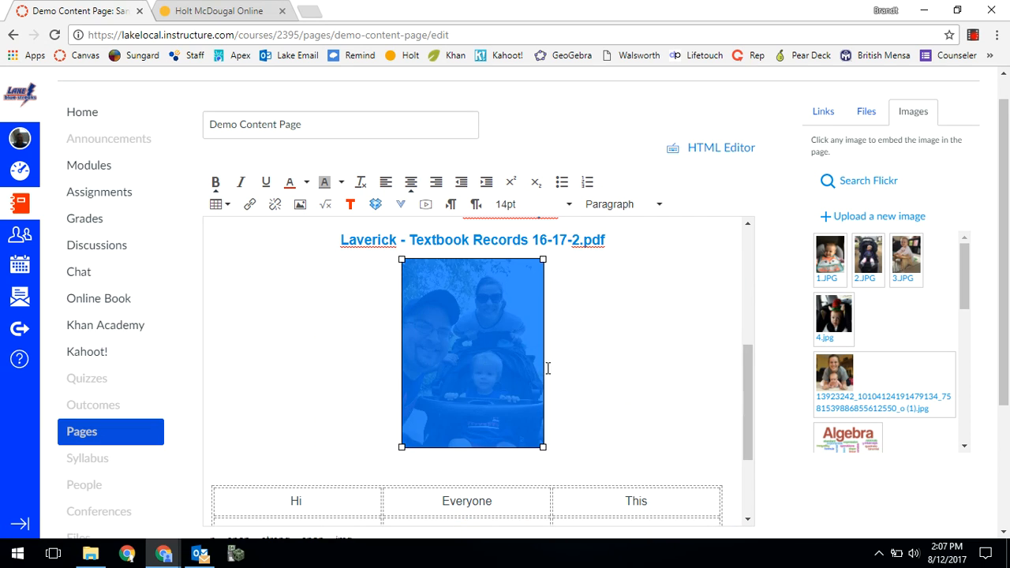
pyautogui.click(658, 409)
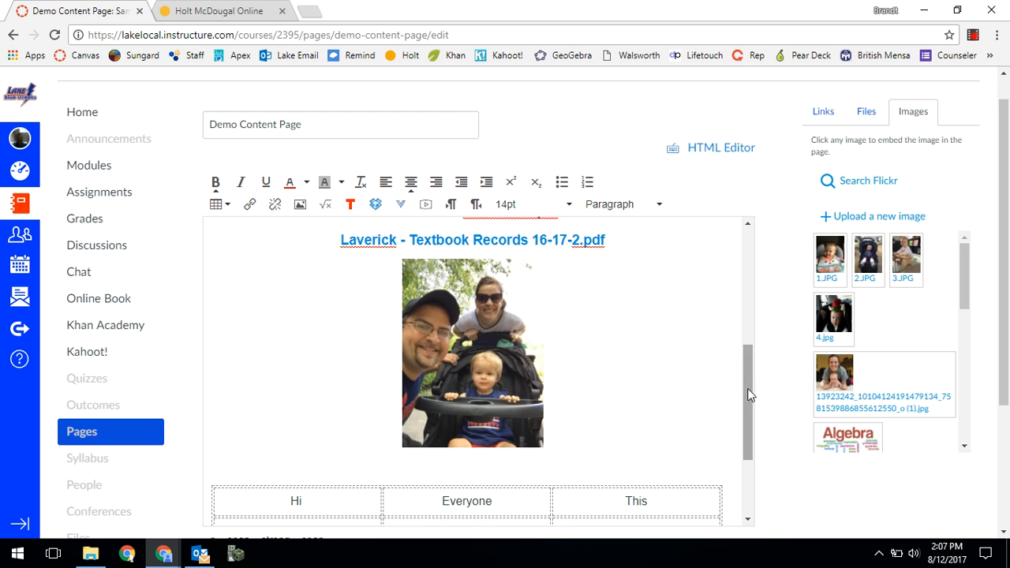
# - Start a math equation on a new line below the family picture and enter 2x + 5 = 4x² + 3x
pyautogui.moveTo(748, 390)
pyautogui.mouseDown()
pyautogui.moveTo(753, 436)
pyautogui.moveTo(748, 337)
pyautogui.moveTo(748, 386)
pyautogui.mouseUp()
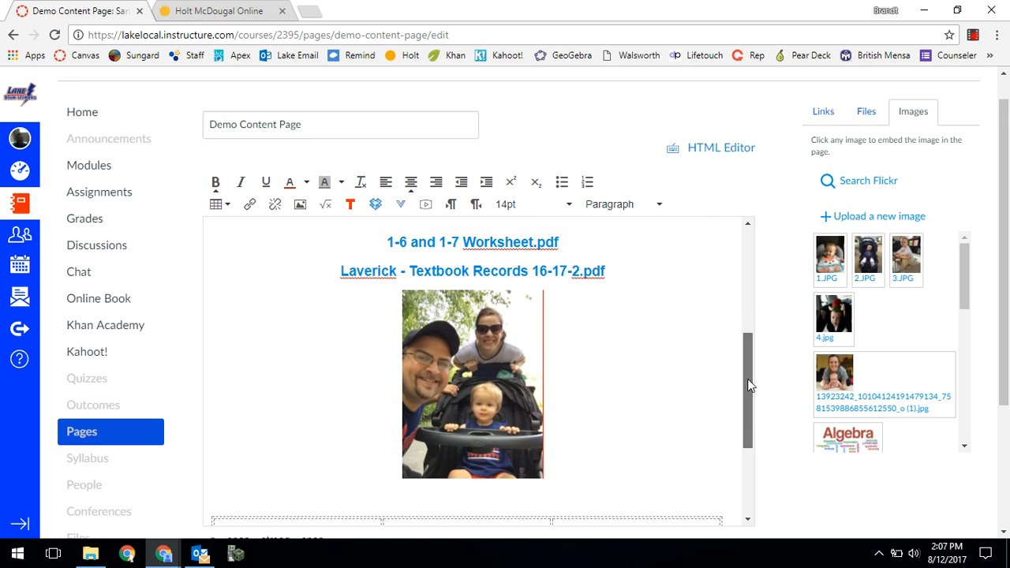
pyautogui.press('Return')
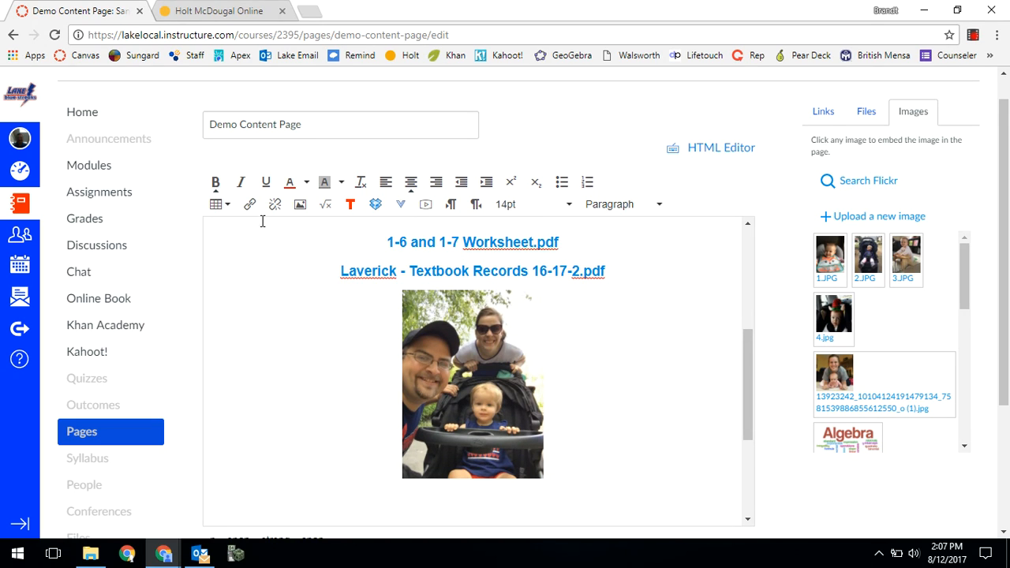
pyautogui.click(324, 204)
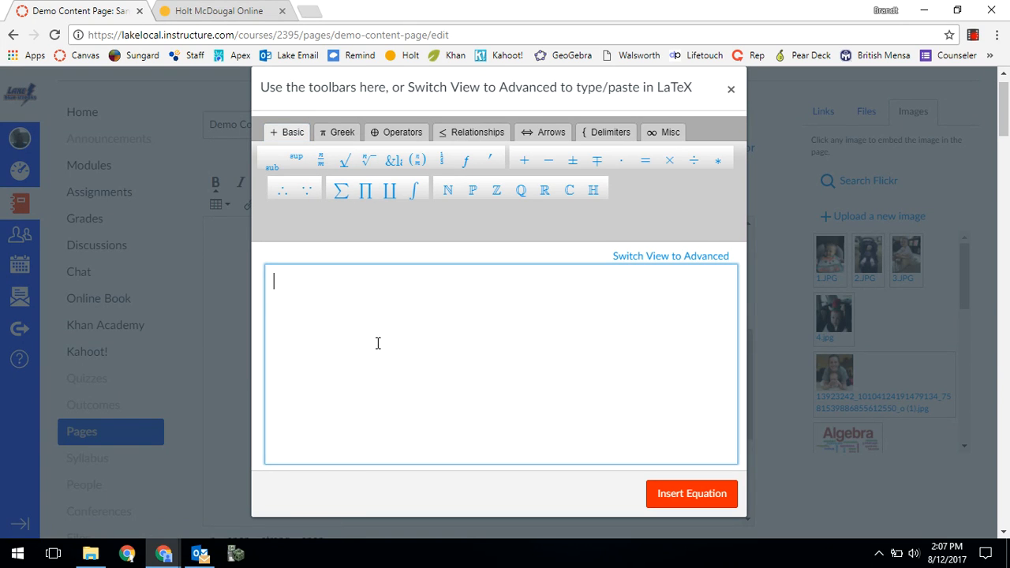
pyautogui.write('2x +')
pyautogui.write('^2')
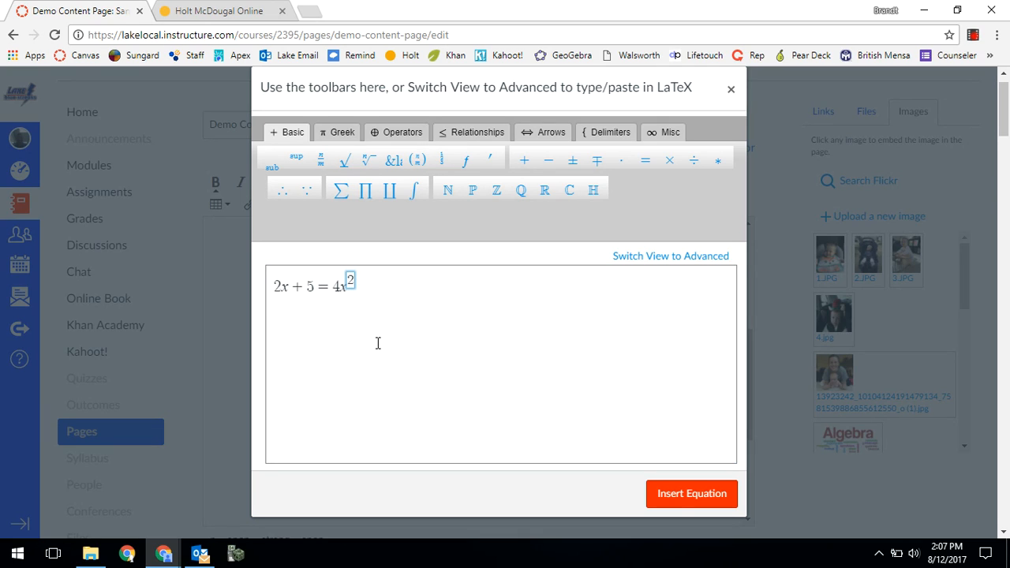
pyautogui.click(378, 343)
pyautogui.write('+ 3x')
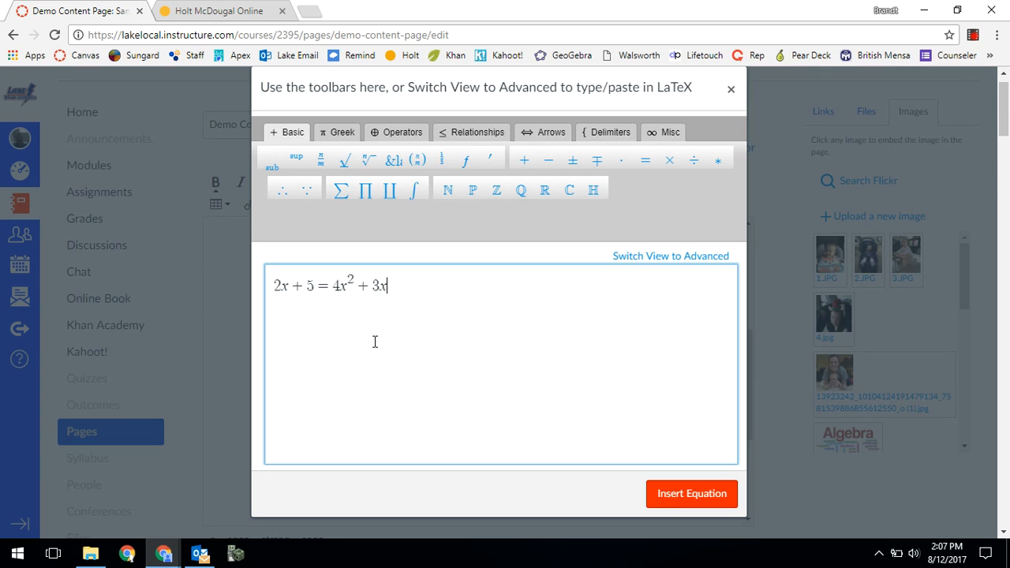
# - Extend the equation with ± and the square root of 2x + 4, and insert it into the page
pyautogui.click(572, 160)
pyautogui.click(344, 161)
pyautogui.write('2x + ')
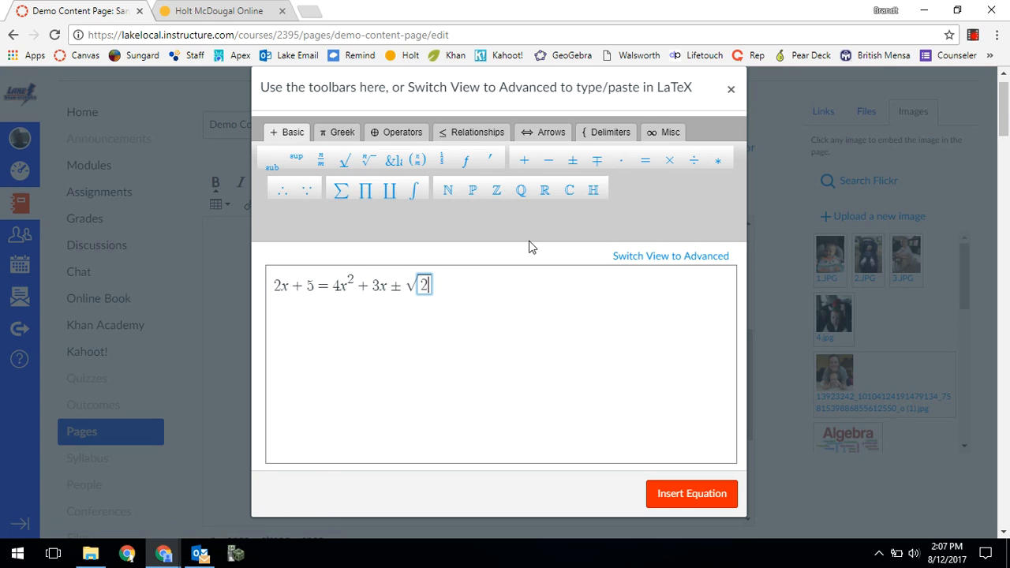
pyautogui.write('4')
pyautogui.click(474, 382)
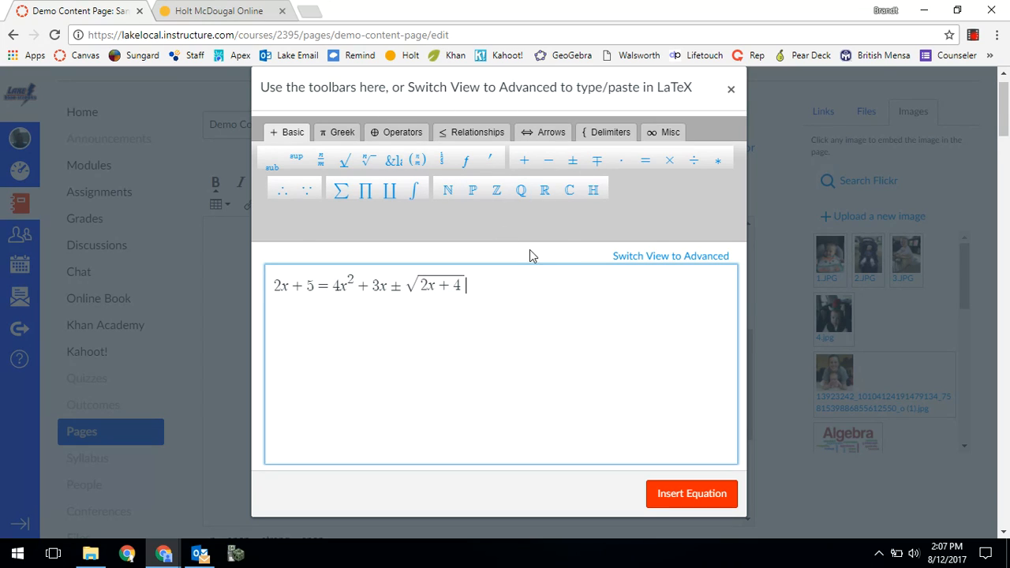
pyautogui.click(461, 141)
pyautogui.click(546, 133)
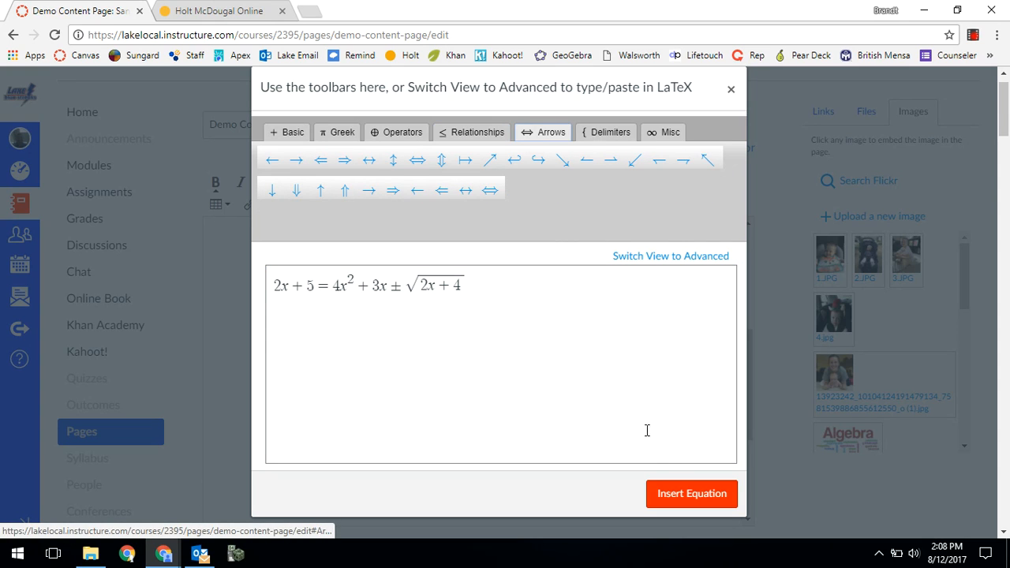
pyautogui.click(688, 492)
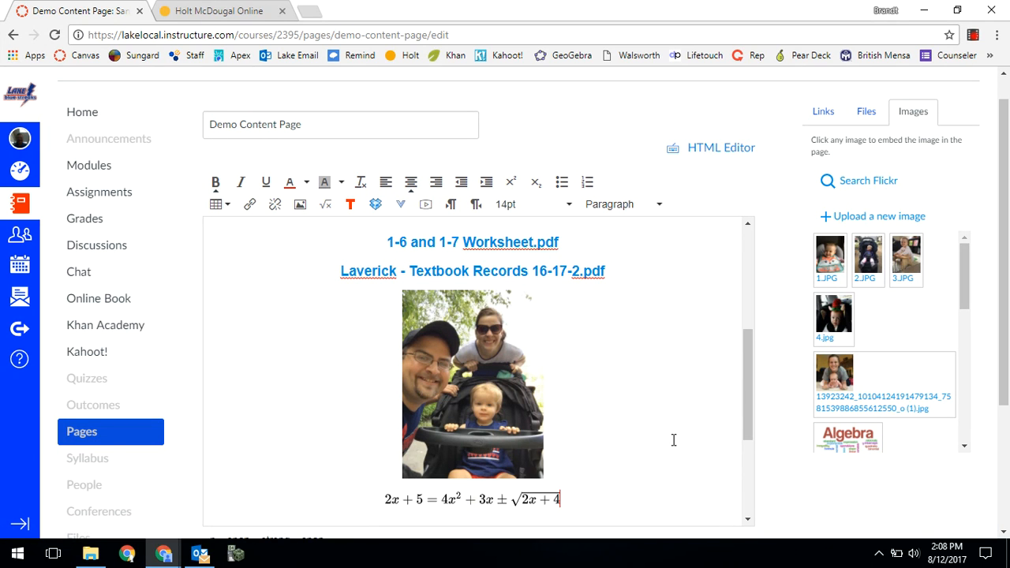
# - Add a blank line between the inserted equation and the table
pyautogui.scroll(-1, 673, 439)
pyautogui.click(469, 430)
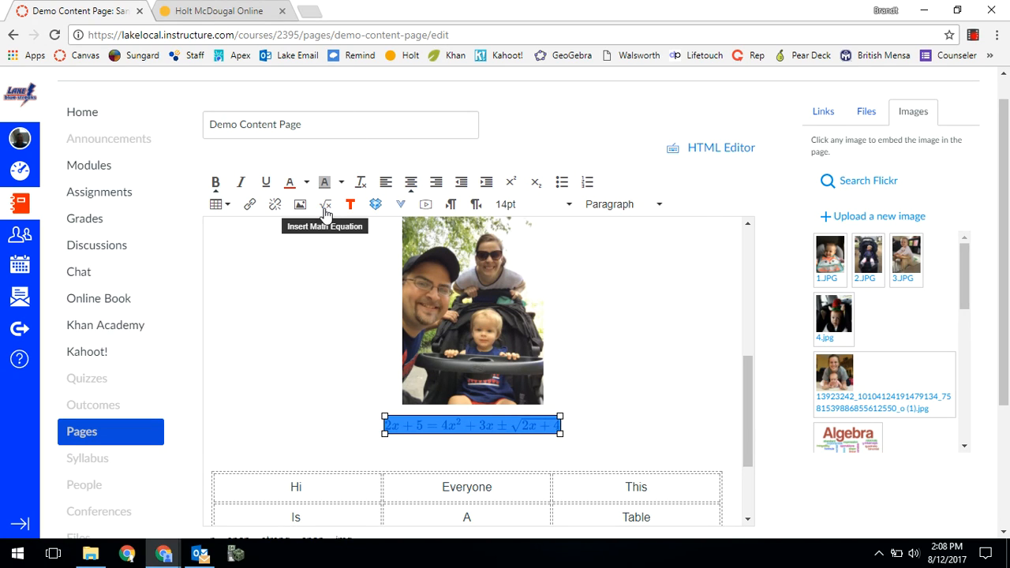
pyautogui.click(588, 431)
pyautogui.press('Return')
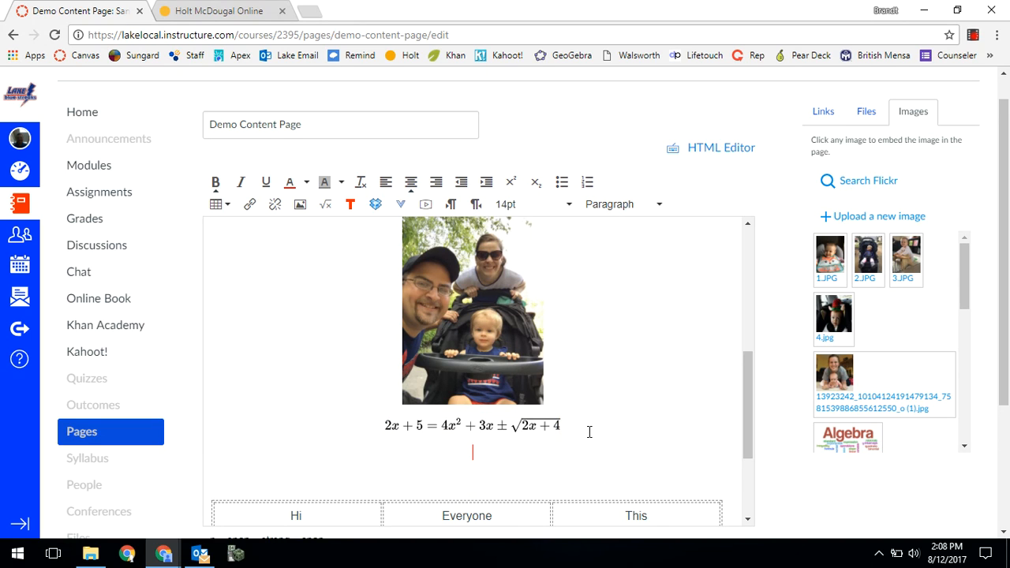
# - Search the TED-Ed video library for math, and leave it without embedding a video
pyautogui.click(352, 204)
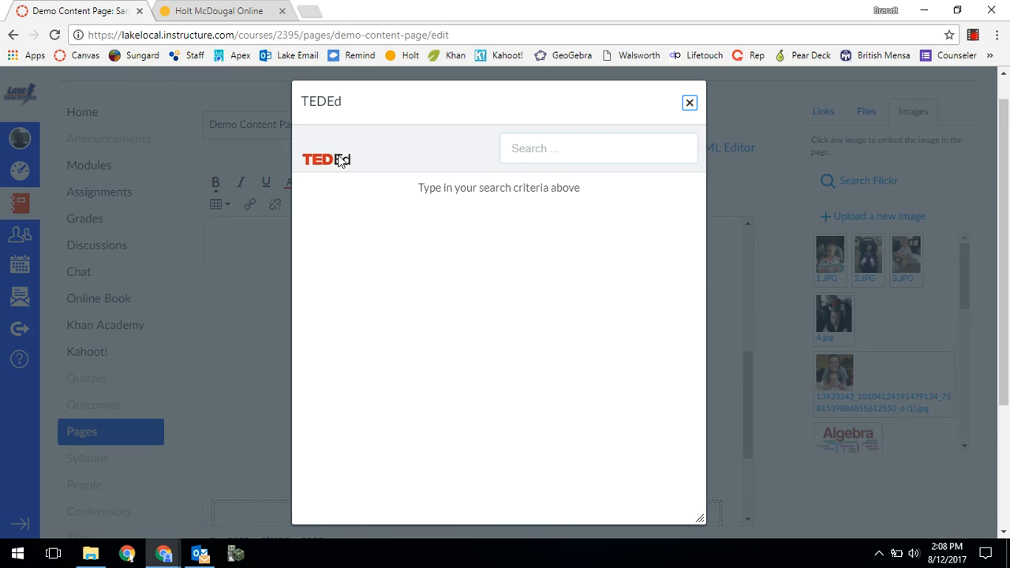
pyautogui.click(656, 141)
pyautogui.write('math')
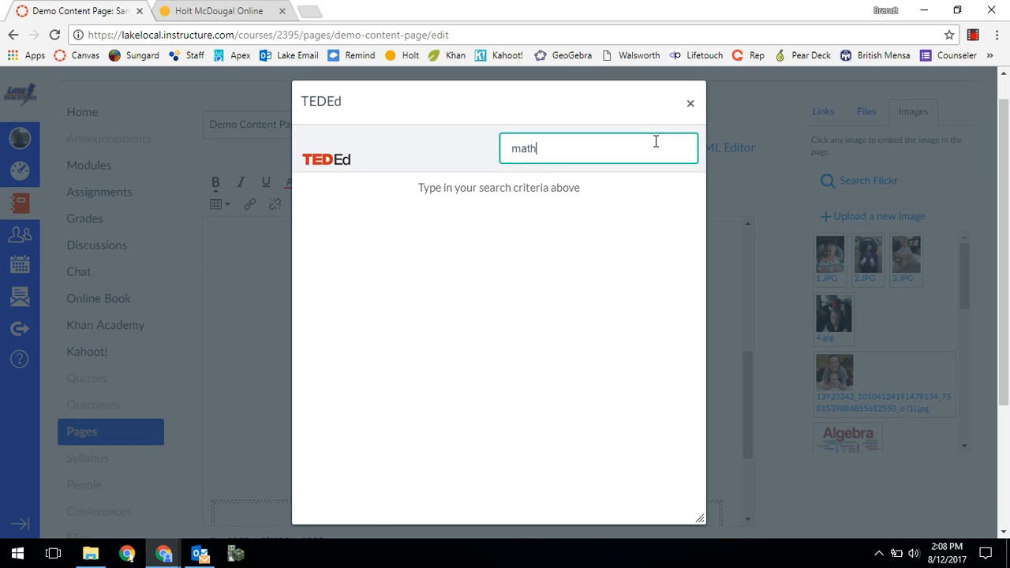
pyautogui.press('Return')
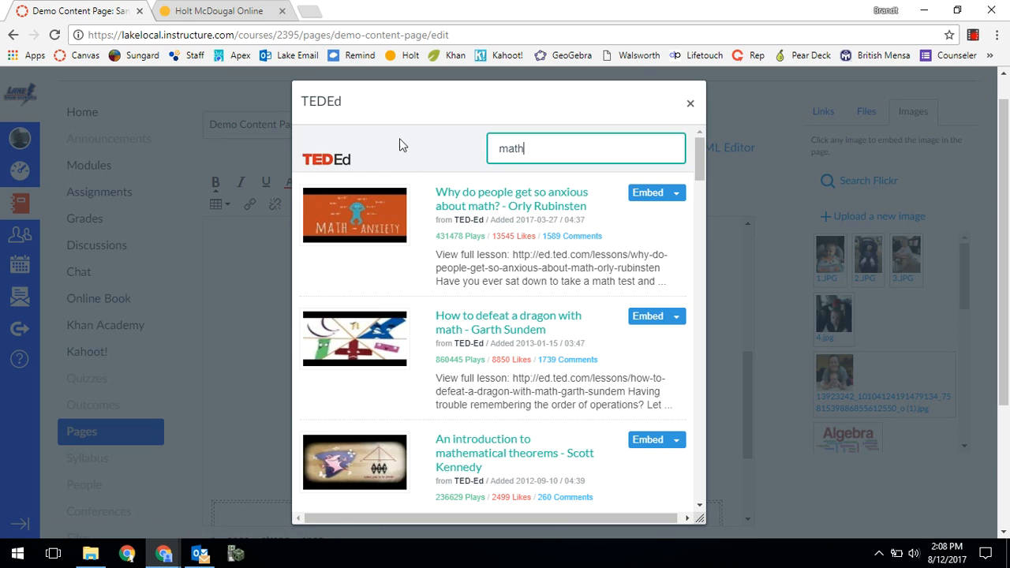
pyautogui.click(688, 105)
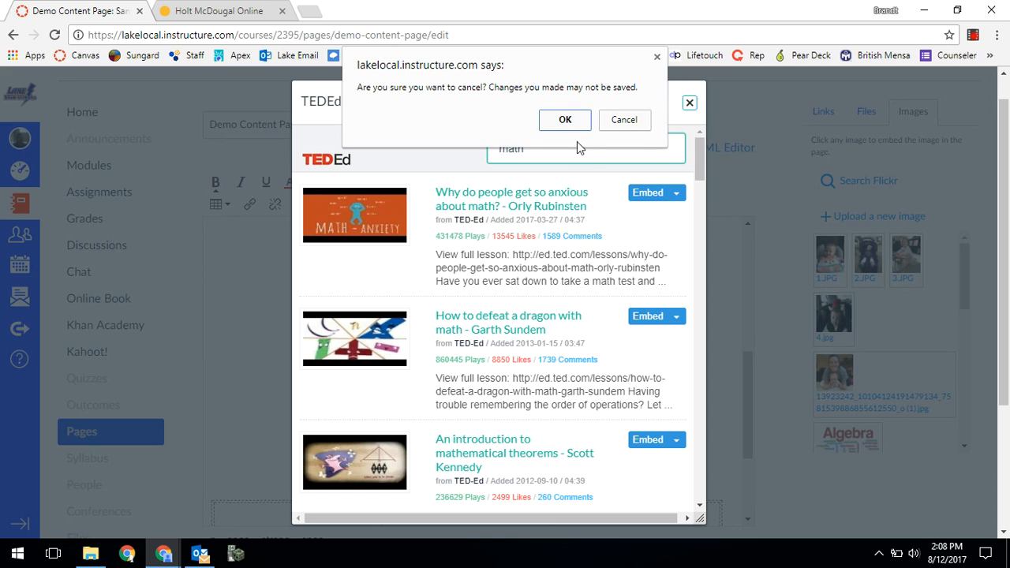
pyautogui.click(638, 116)
pyautogui.click(689, 103)
pyautogui.click(554, 122)
# - Search YouTube for math and embed the video "5 MATH TRICKS THAT WILL BLOW YOUR MIND" below the equation
pyautogui.click(564, 455)
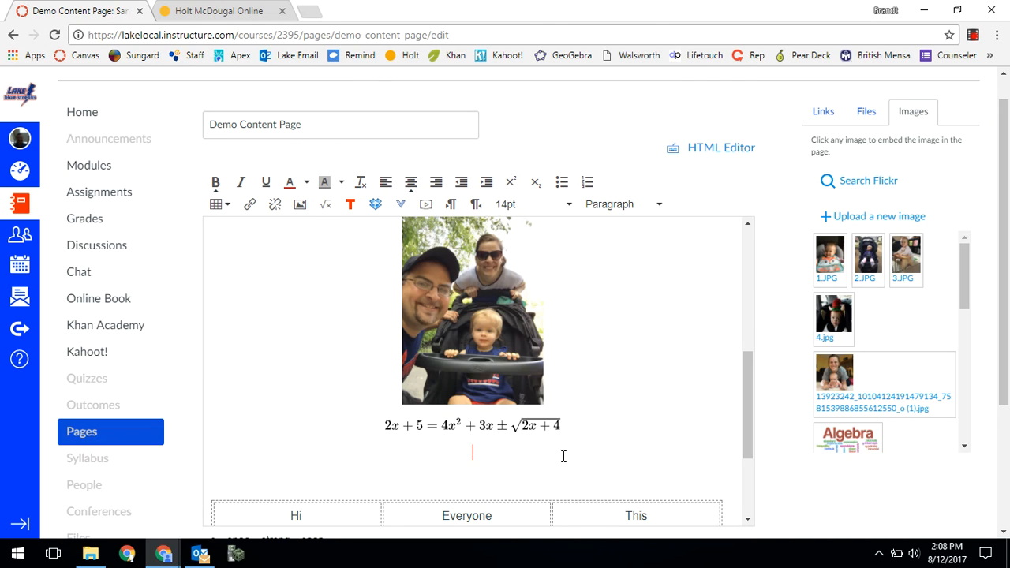
pyautogui.click(401, 205)
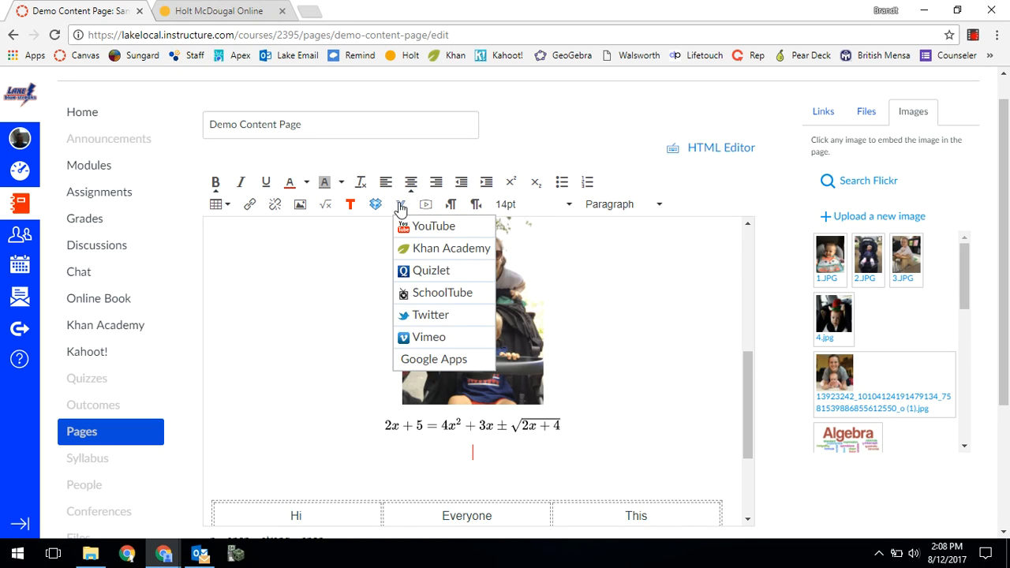
pyautogui.click(420, 229)
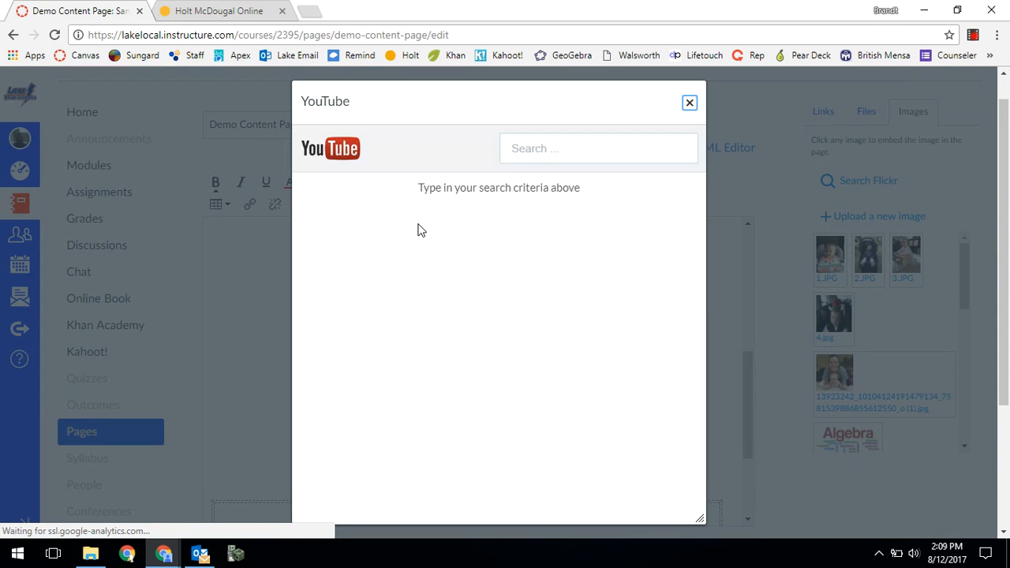
pyautogui.click(549, 150)
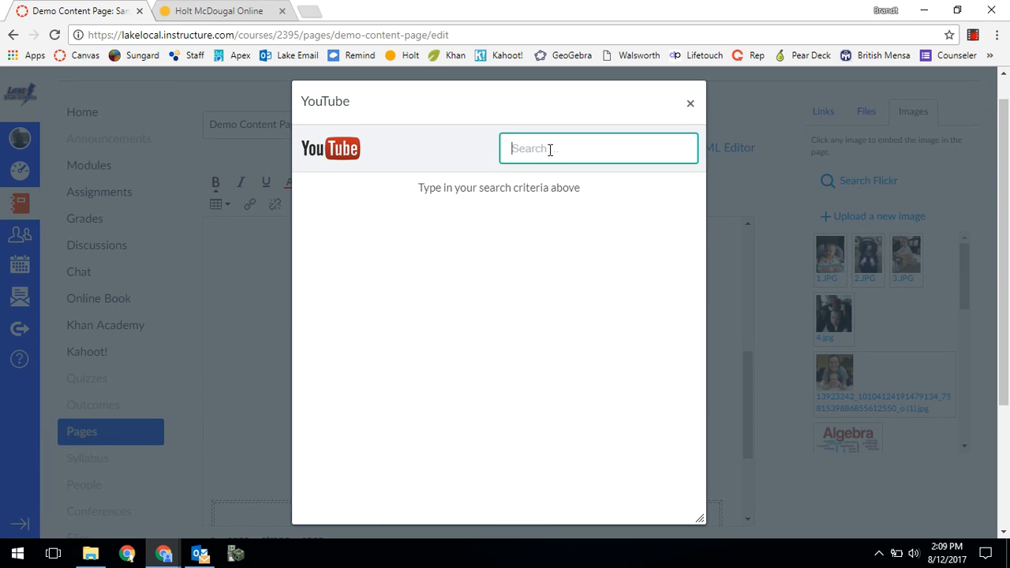
pyautogui.write('math')
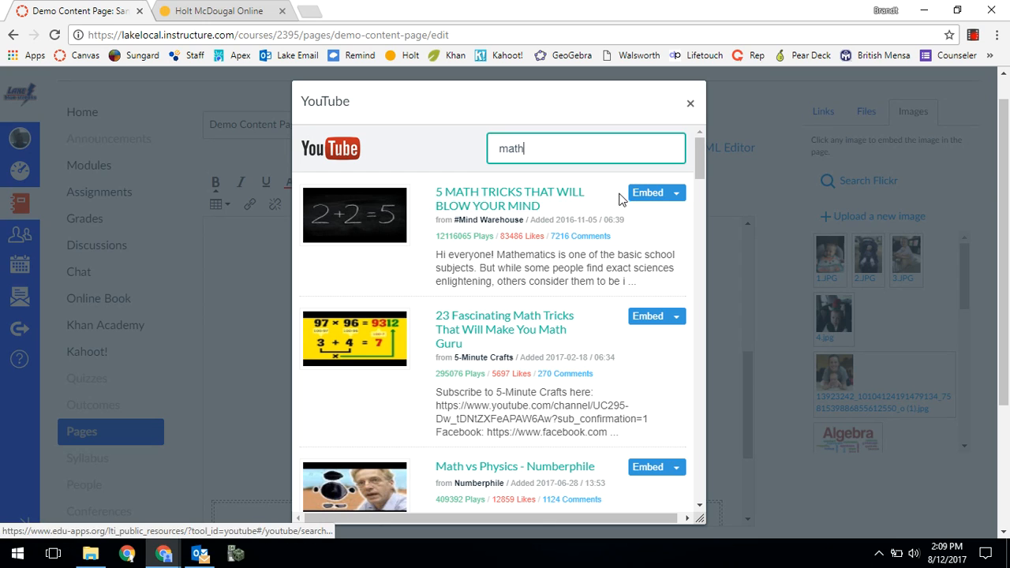
pyautogui.click(636, 193)
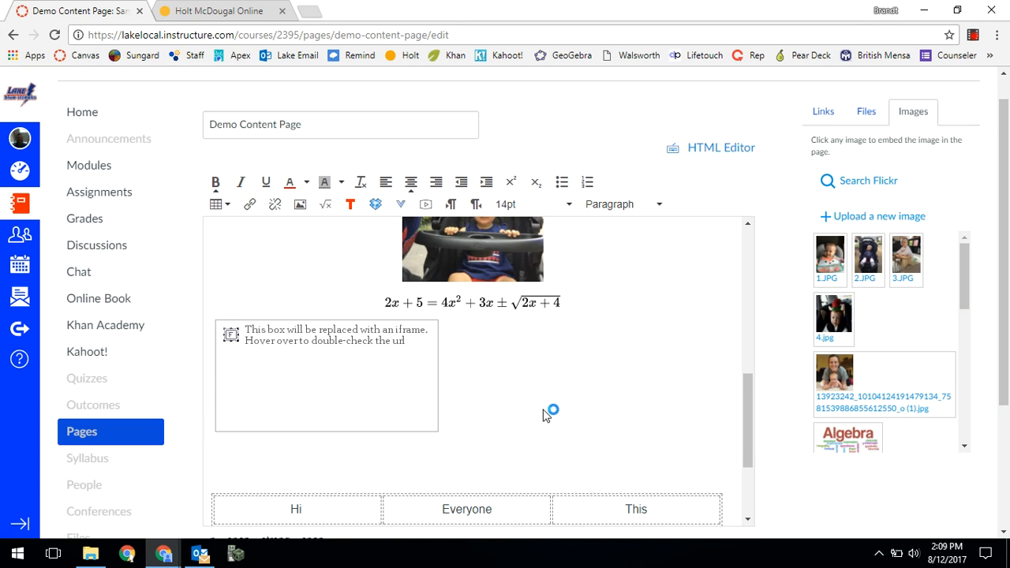
pyautogui.moveTo(266, 355)
pyautogui.scroll(-1, 406, 406)
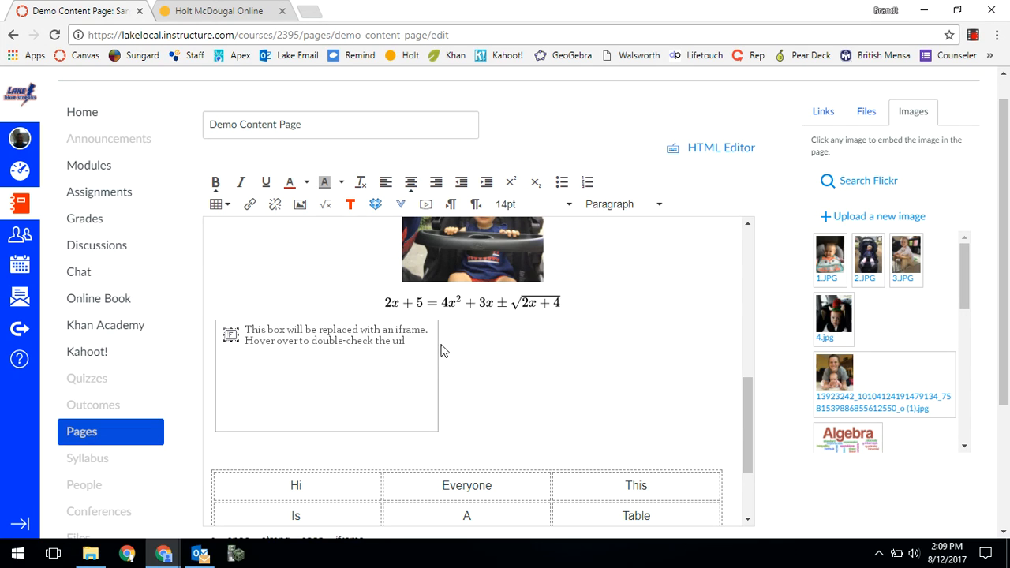
# - Browse Khan Academy's second-grade math folders for Place value, Hundreds and Comparing 3-digit numbers, and leave without embedding a video
pyautogui.scroll(-1, 575, 401)
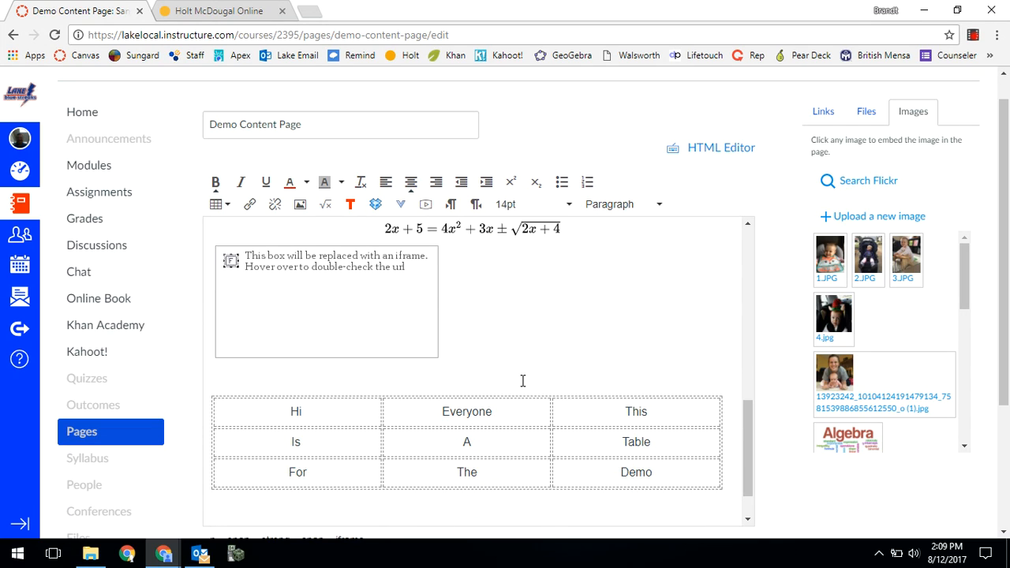
pyautogui.click(400, 205)
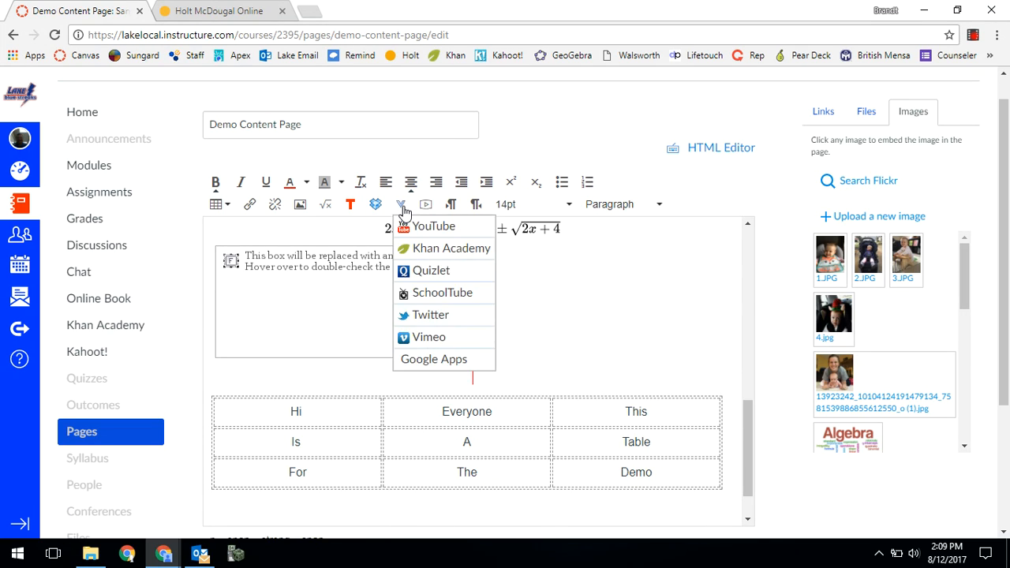
pyautogui.click(419, 249)
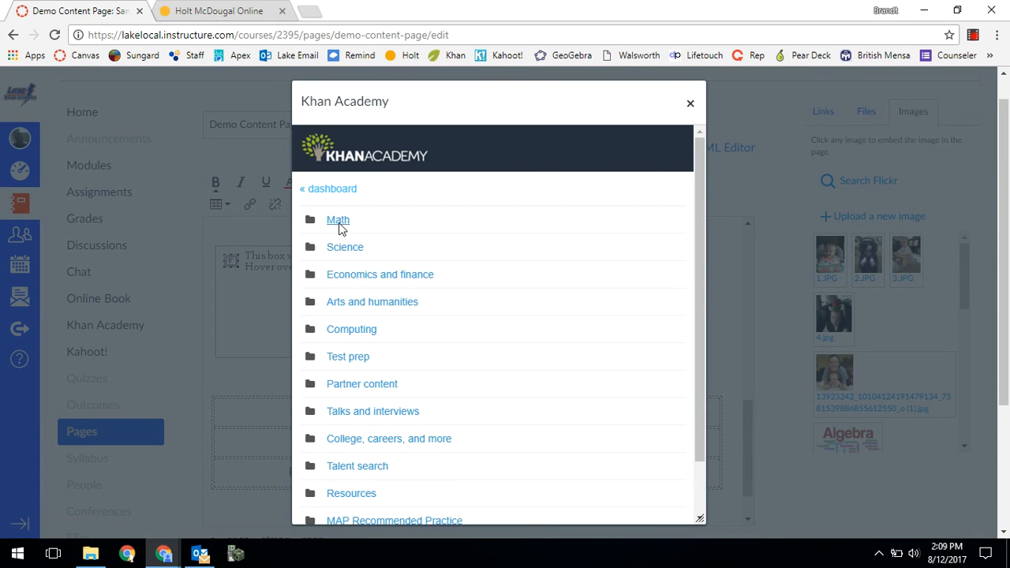
pyautogui.click(338, 226)
pyautogui.click(355, 303)
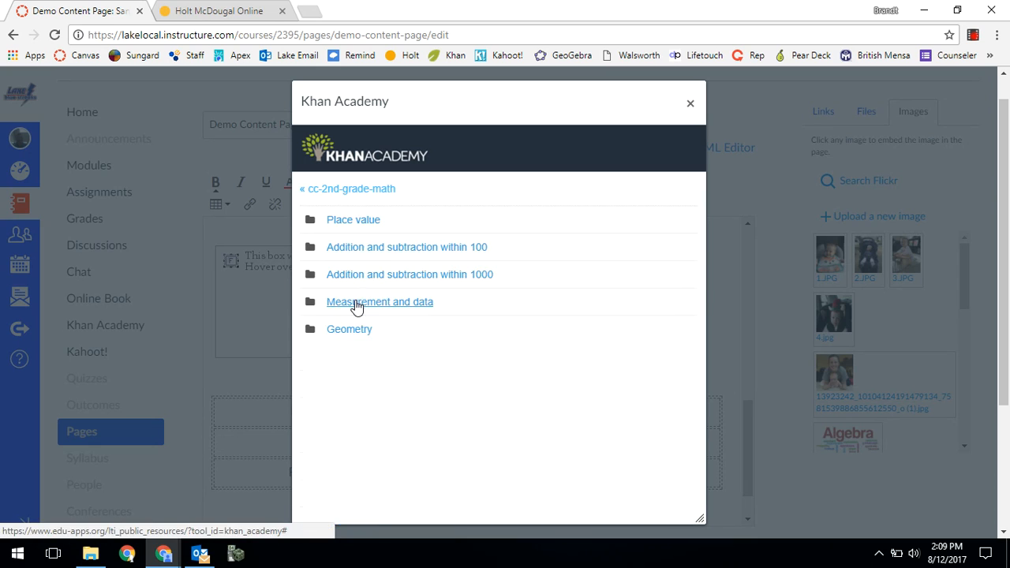
pyautogui.click(354, 225)
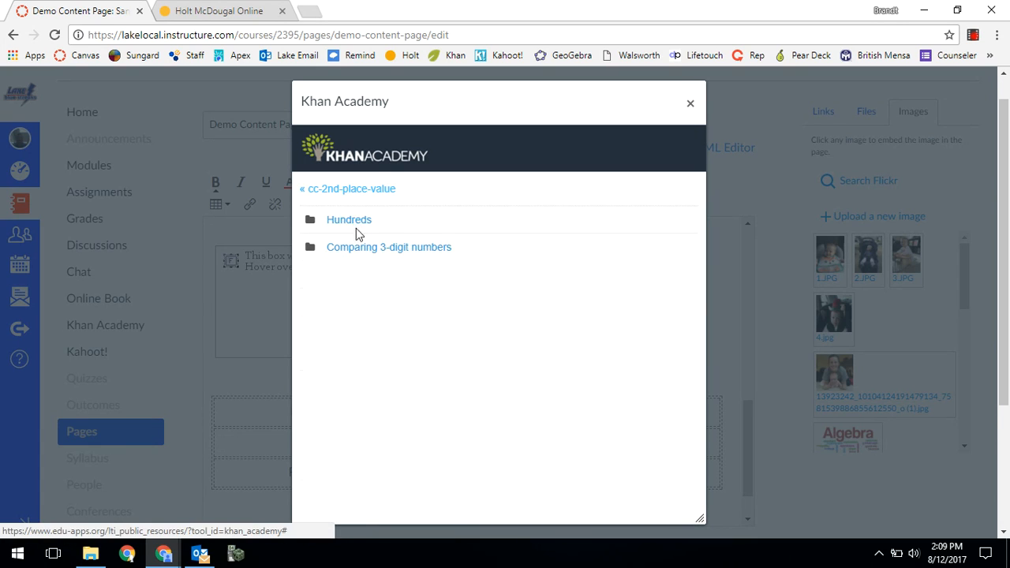
pyautogui.click(358, 225)
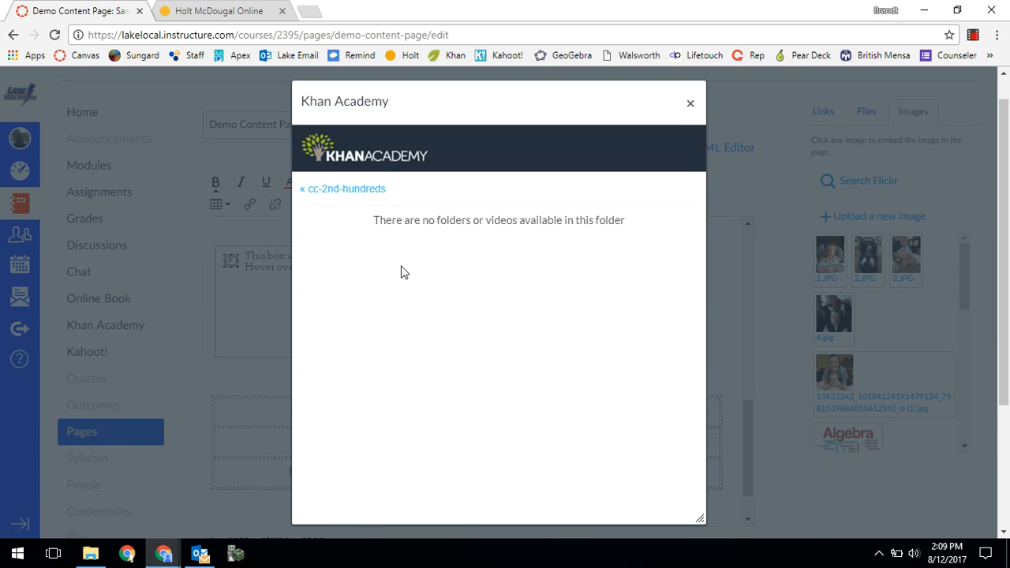
pyautogui.click(357, 195)
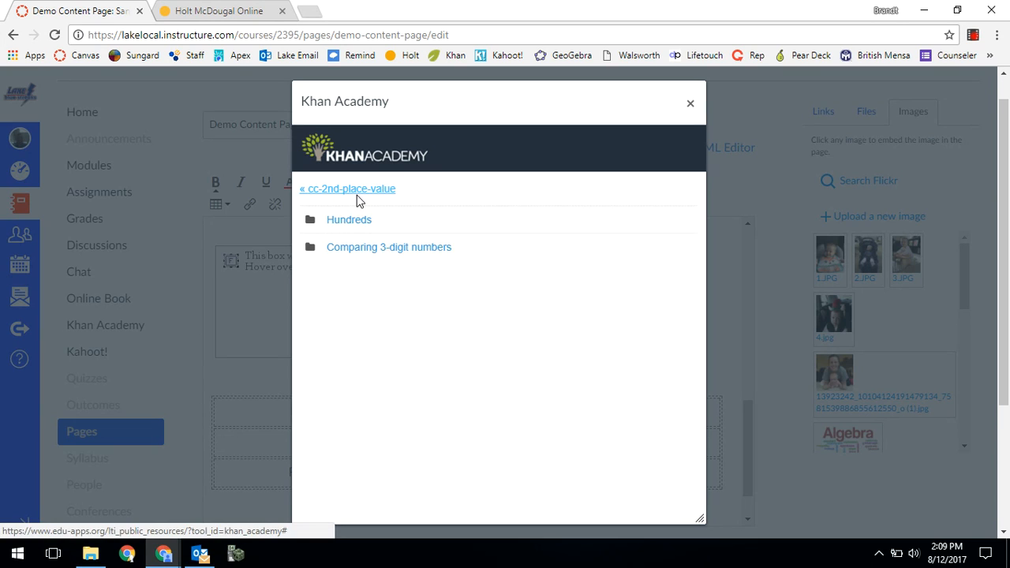
pyautogui.click(355, 248)
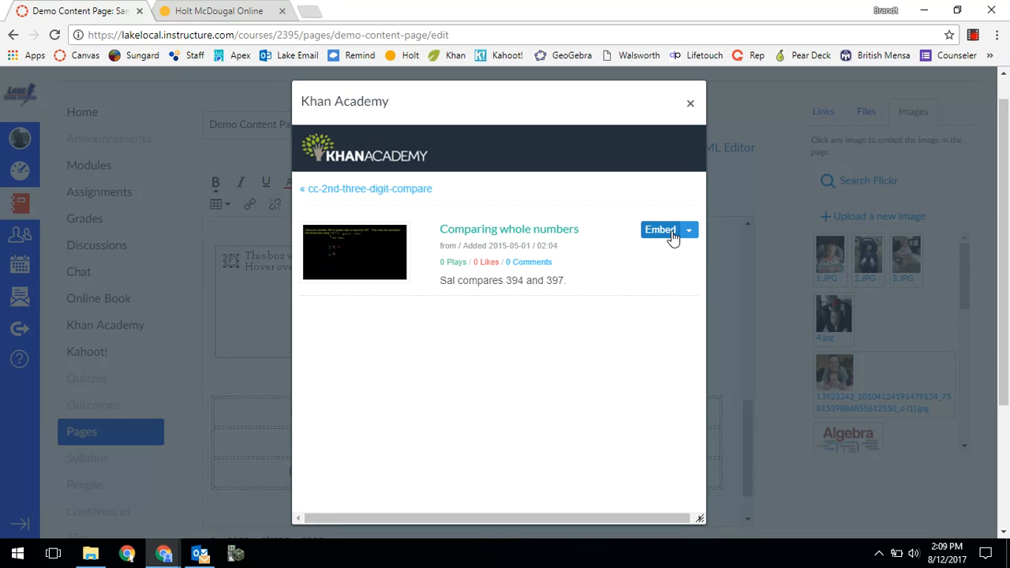
pyautogui.click(689, 102)
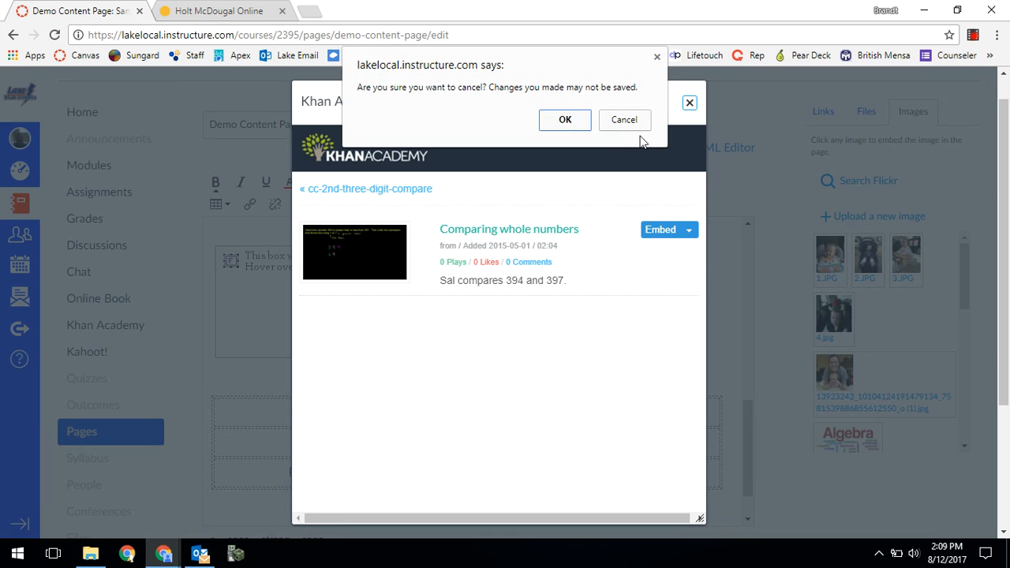
pyautogui.click(564, 124)
pyautogui.click(400, 205)
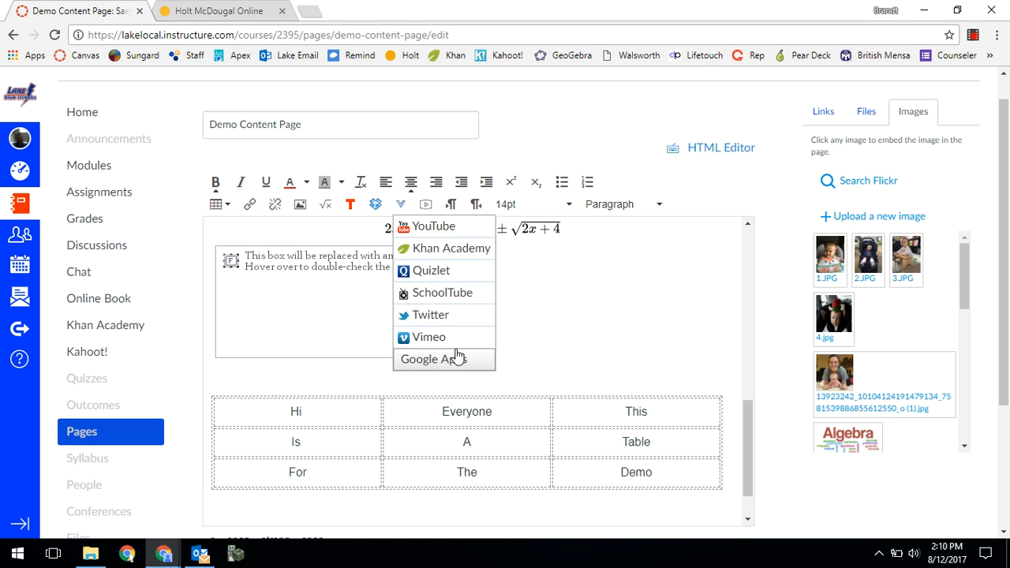
pyautogui.click(539, 349)
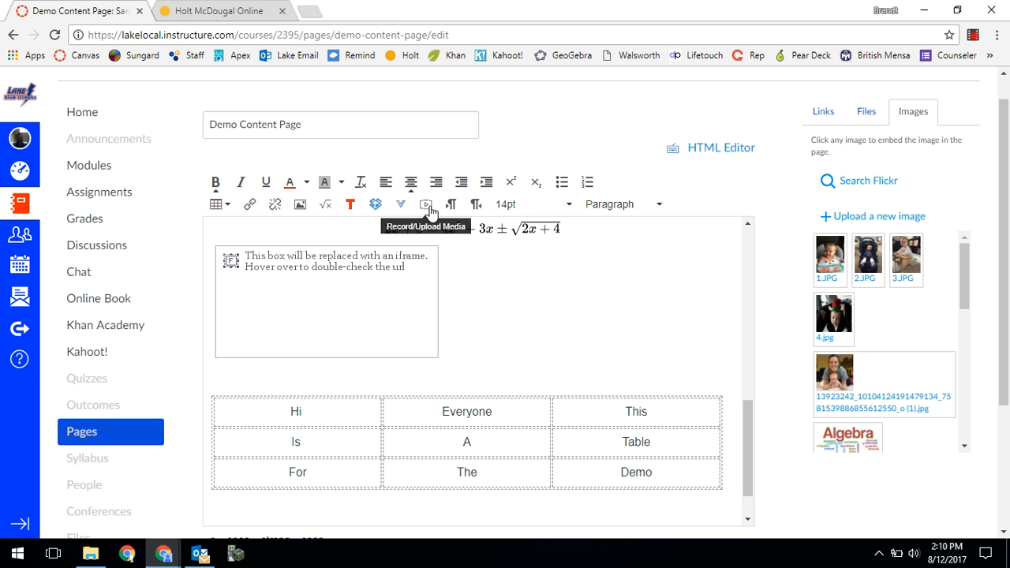
# - Open the media recorder, allow camera and microphone access, and leave it without recording
pyautogui.click(427, 205)
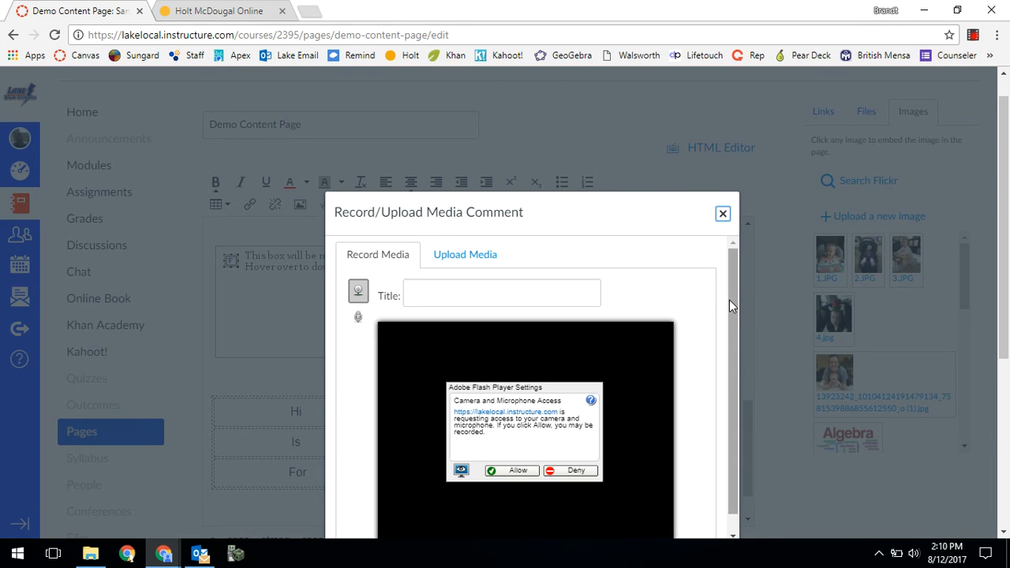
pyautogui.click(517, 470)
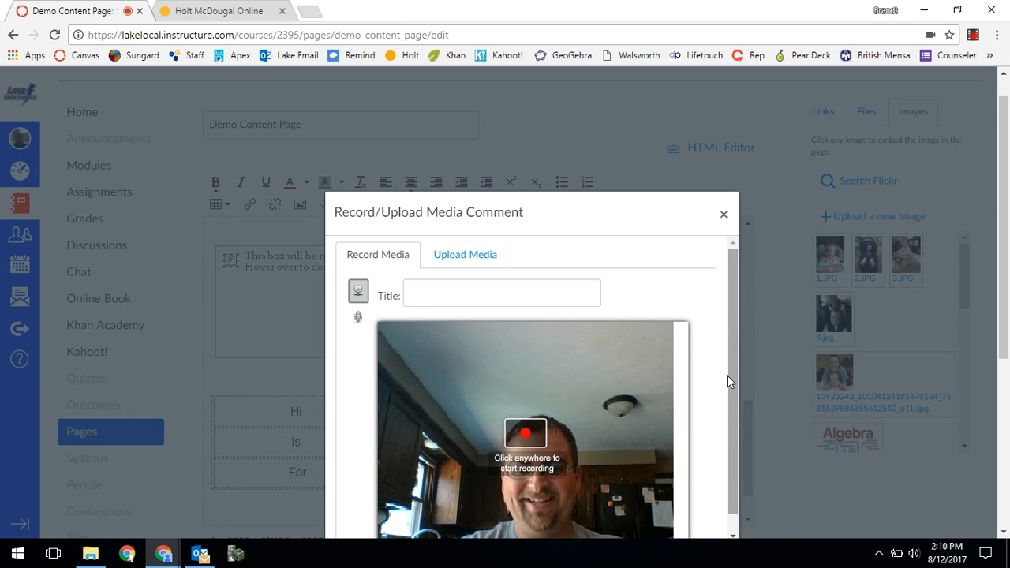
pyautogui.scroll(-1, 732, 390)
pyautogui.click(723, 215)
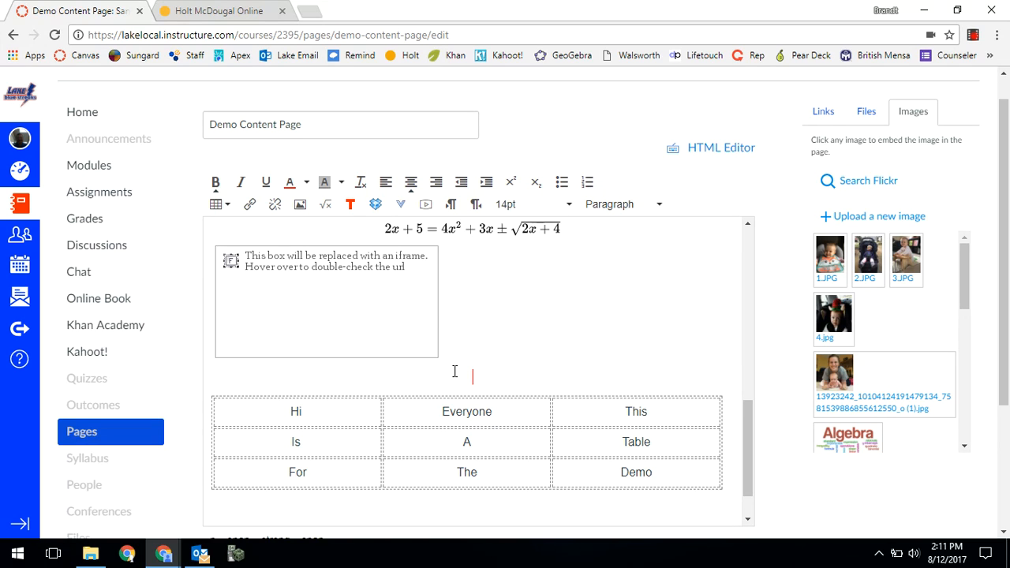
pyautogui.click(403, 205)
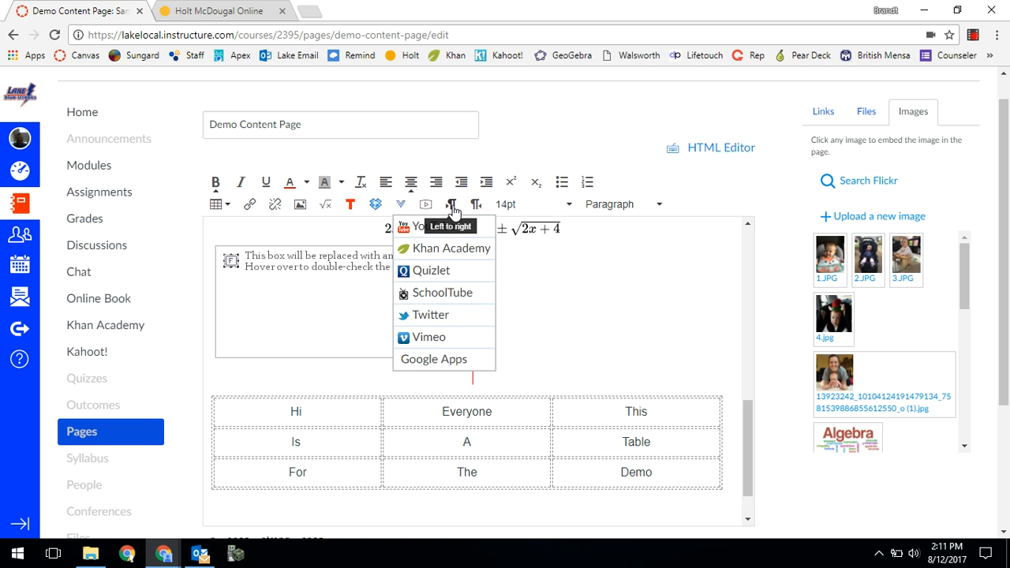
pyautogui.click(549, 318)
pyautogui.click(551, 396)
pyautogui.click(550, 378)
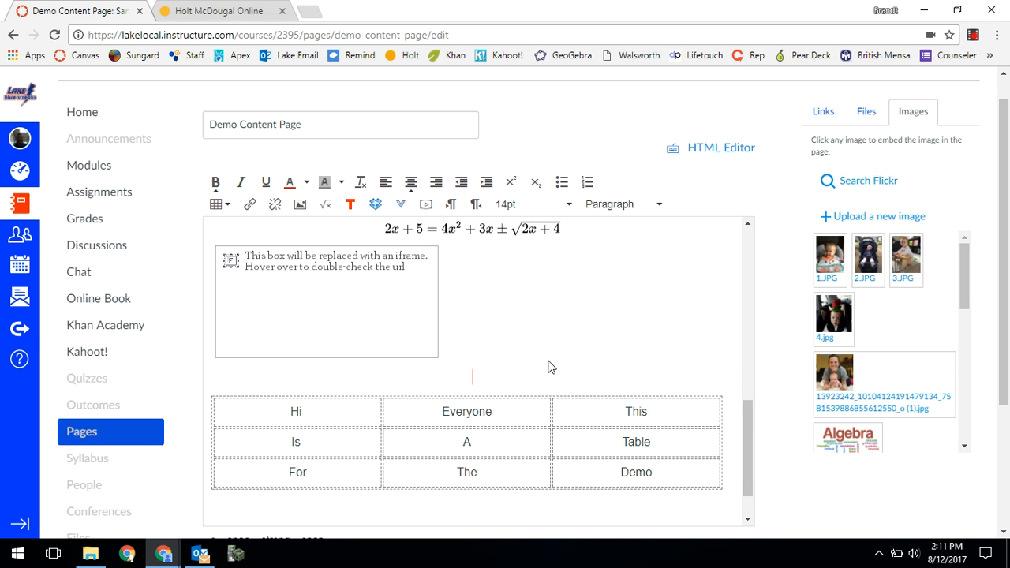
# - Review the Demo Content Page from its introduction heading down and save it without publishing
pyautogui.moveTo(744, 417); pyautogui.dragTo(728, 248)
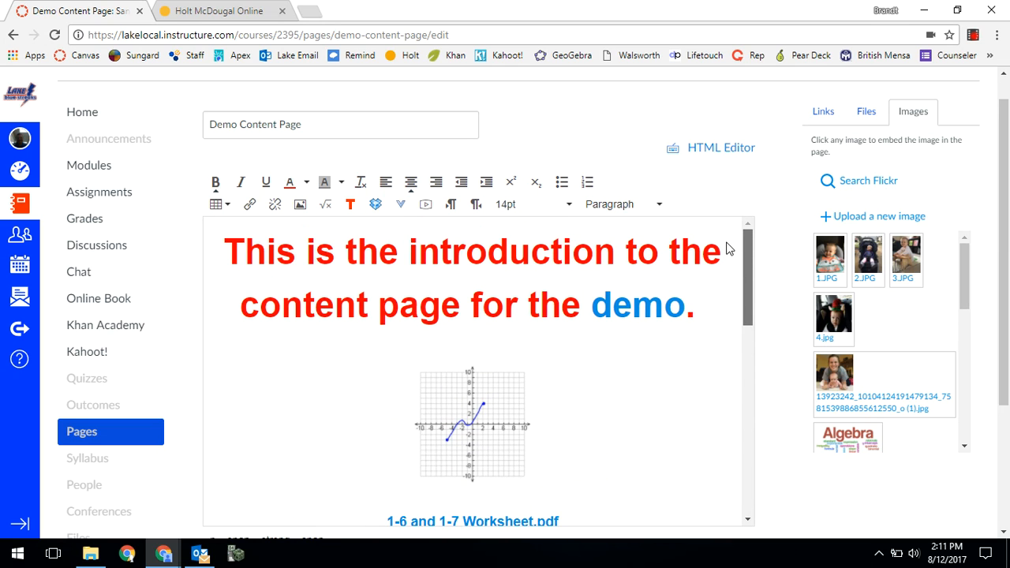
pyautogui.moveTo(728, 248); pyautogui.dragTo(728, 249)
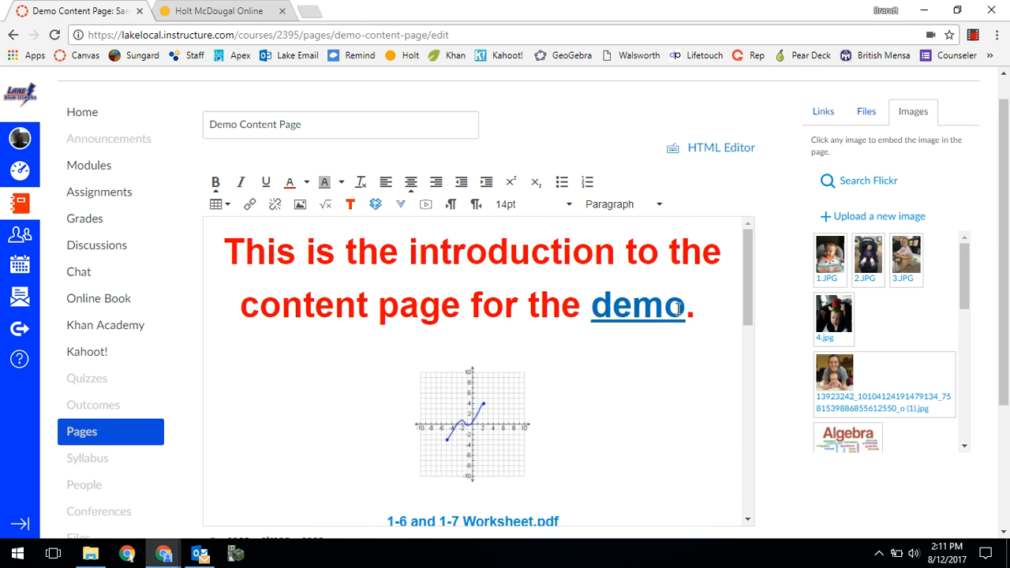
pyautogui.scroll(-4, 683, 352)
pyautogui.scroll(-3, 789, 401)
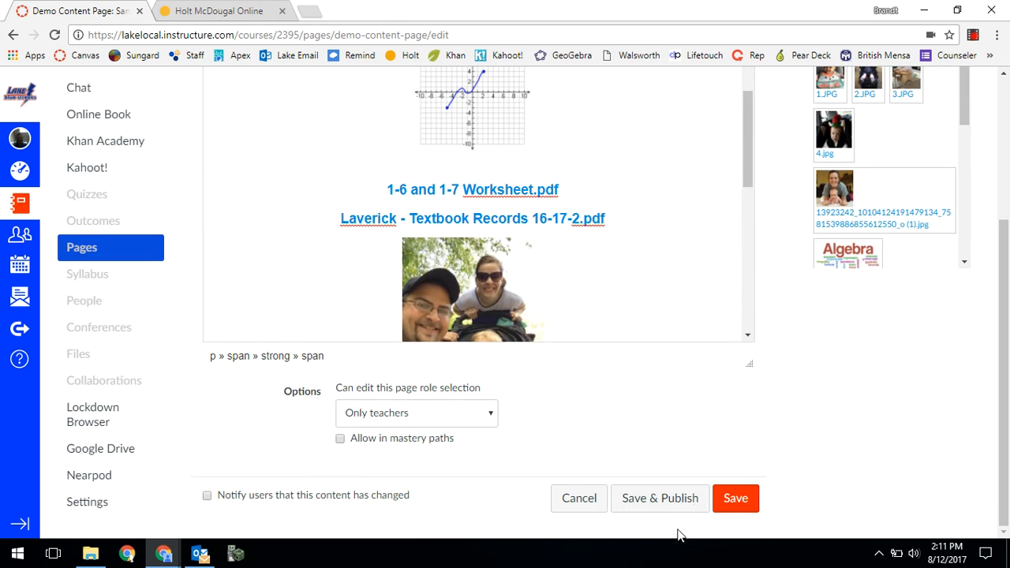
pyautogui.click(734, 504)
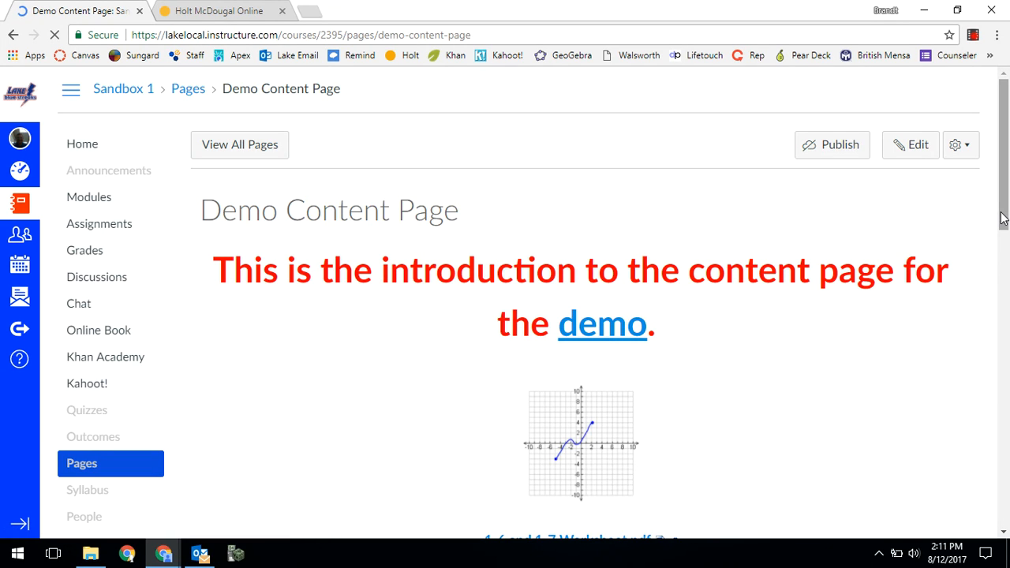
# - Play the embedded "5 MATH TRICKS THAT WILL BLOW YOUR MIND" video muted on the saved page, dismiss its ad, and skip through to the end
pyautogui.moveTo(1001, 219); pyautogui.dragTo(969, 439)
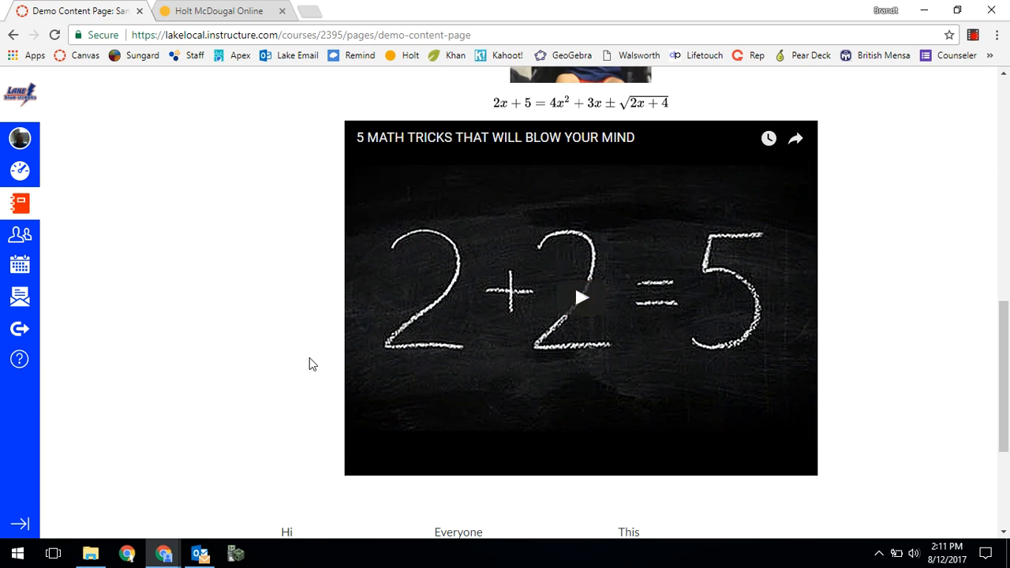
pyautogui.click(580, 310)
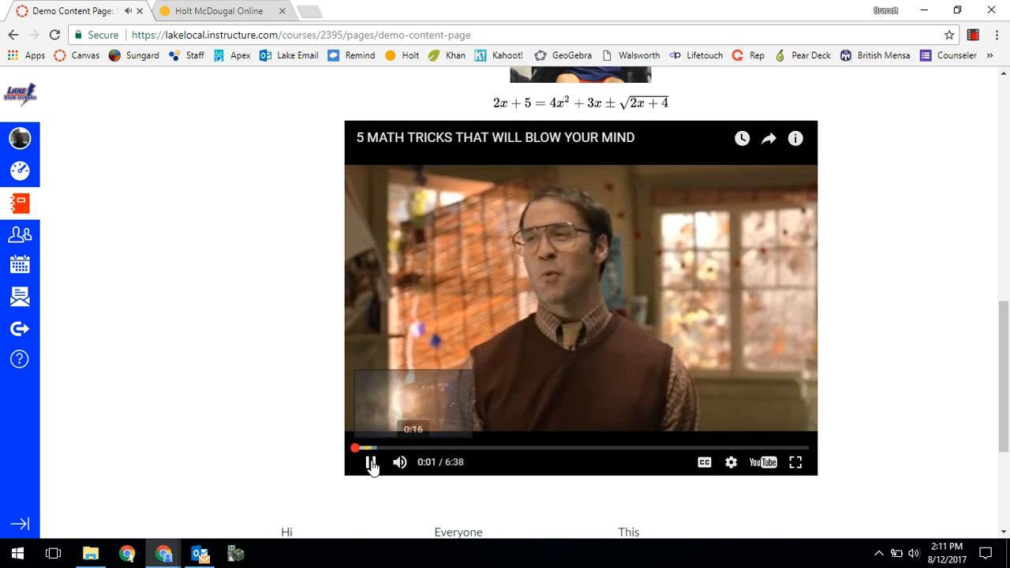
pyautogui.click(397, 463)
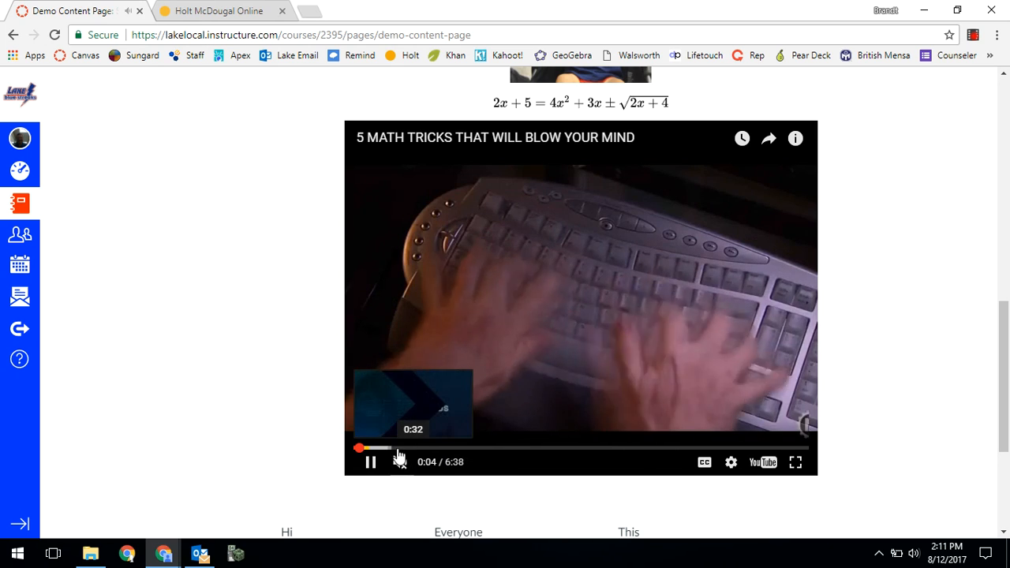
pyautogui.click(630, 448)
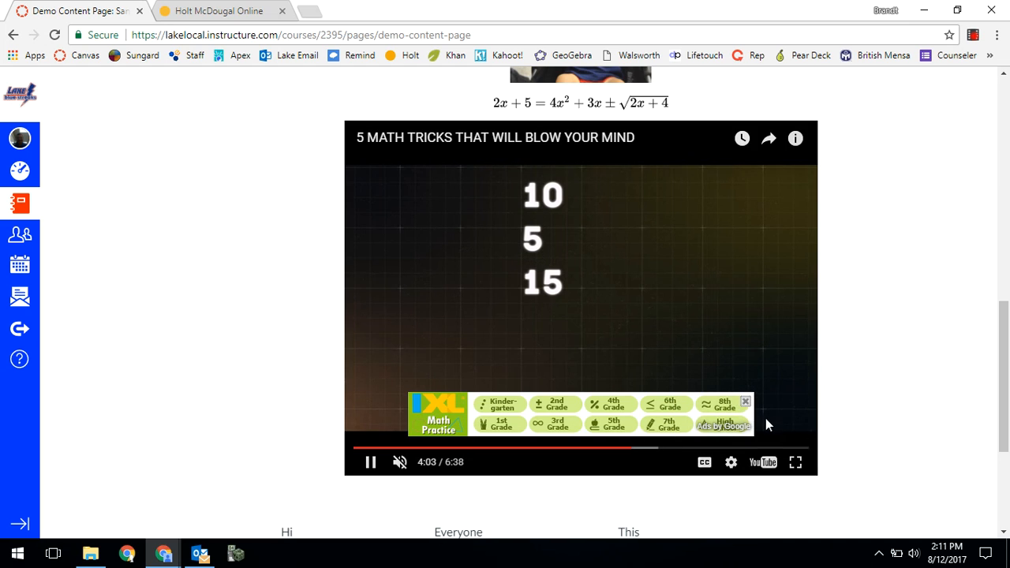
pyautogui.click(746, 403)
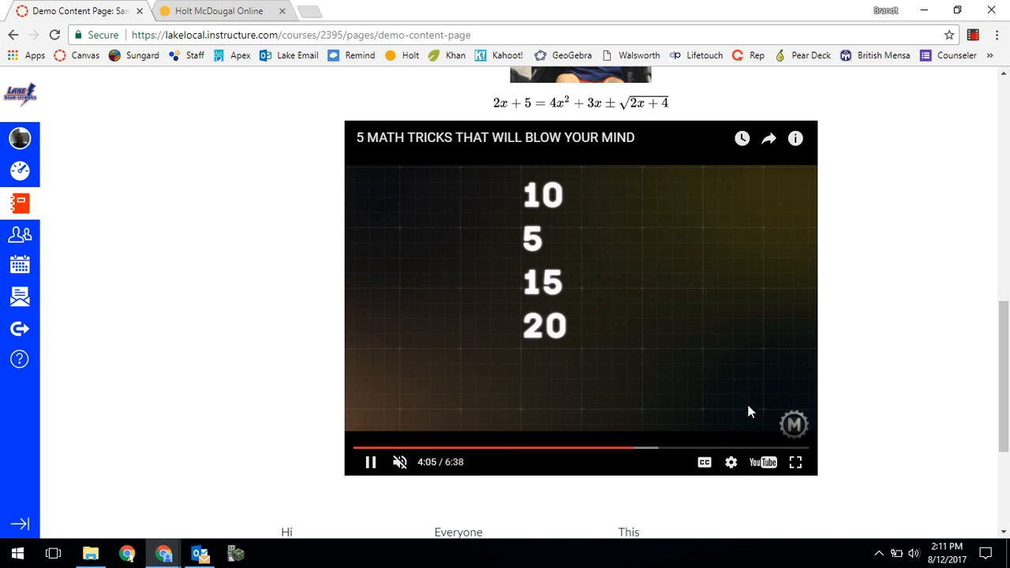
pyautogui.click(689, 448)
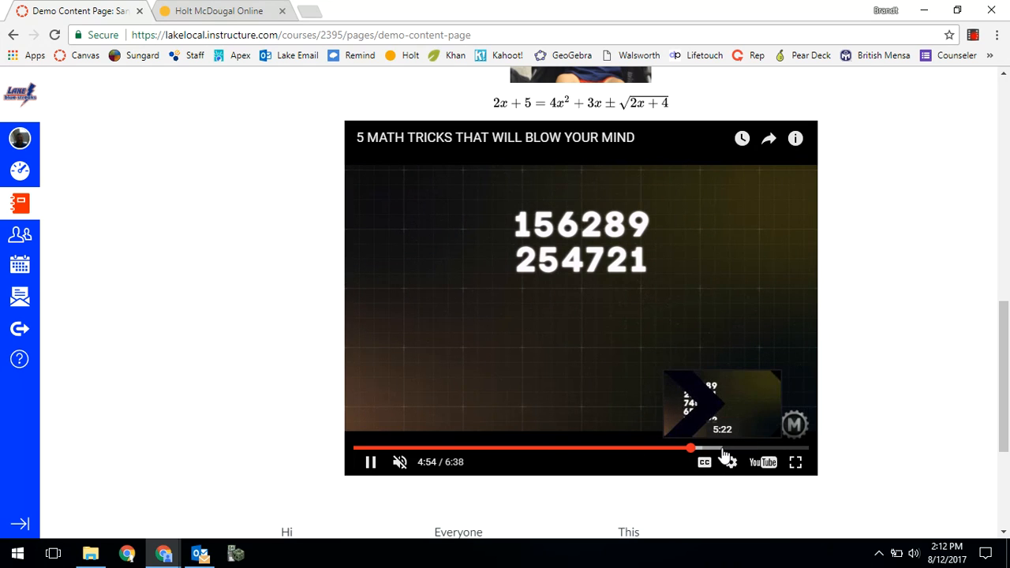
pyautogui.click(750, 448)
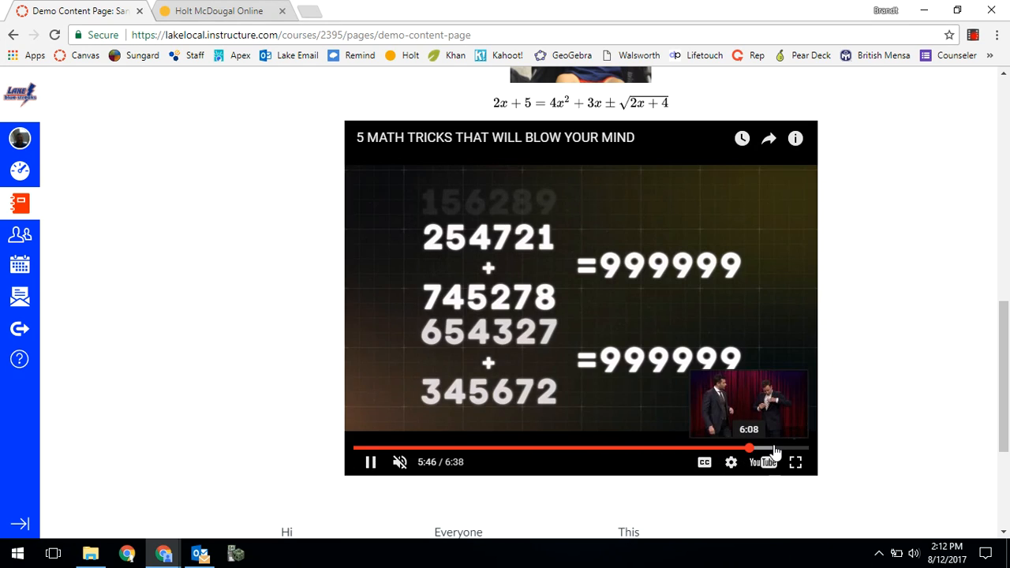
pyautogui.click(773, 448)
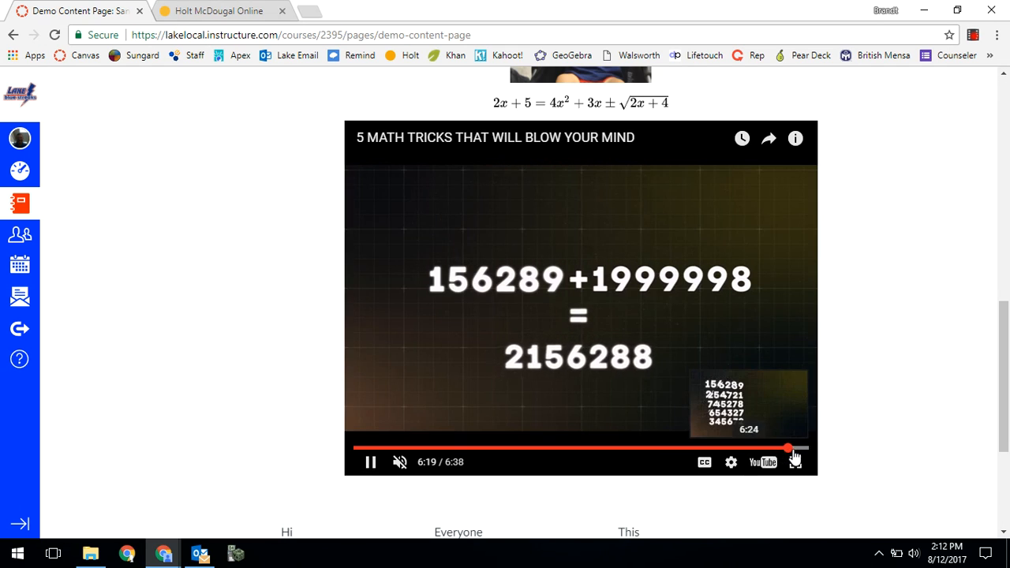
pyautogui.click(796, 449)
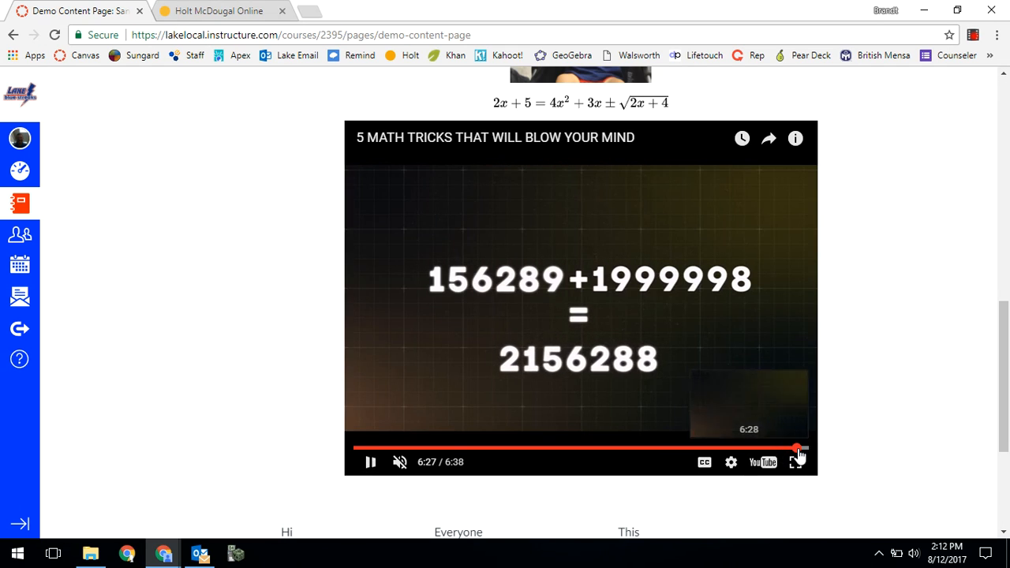
pyautogui.moveTo(797, 449); pyautogui.dragTo(801, 451)
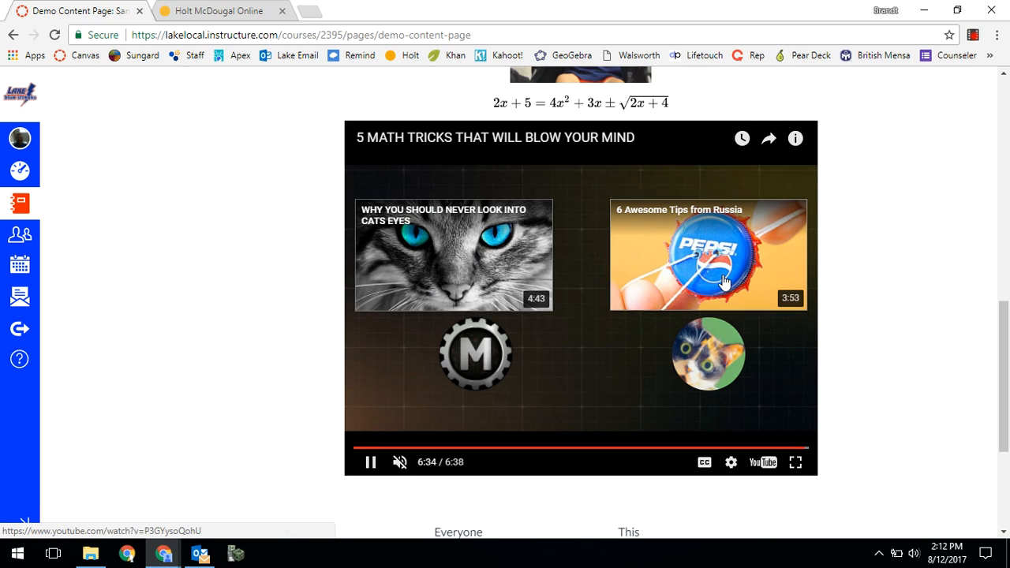
pyautogui.moveTo(714, 373)
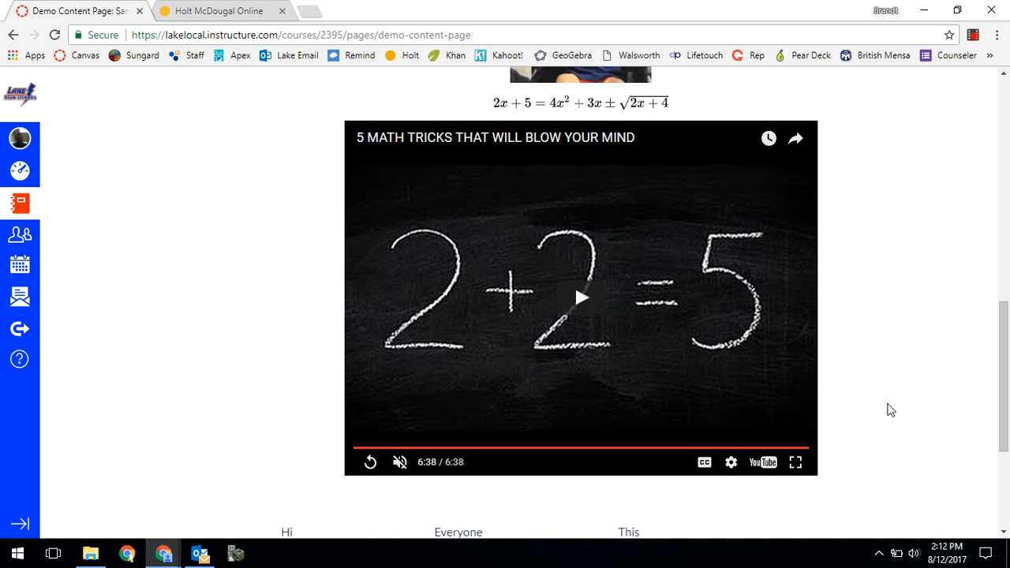
# - Test the Online Book link below the table, and return to the start of the Demo Content Page
pyautogui.scroll(-3, 922, 359)
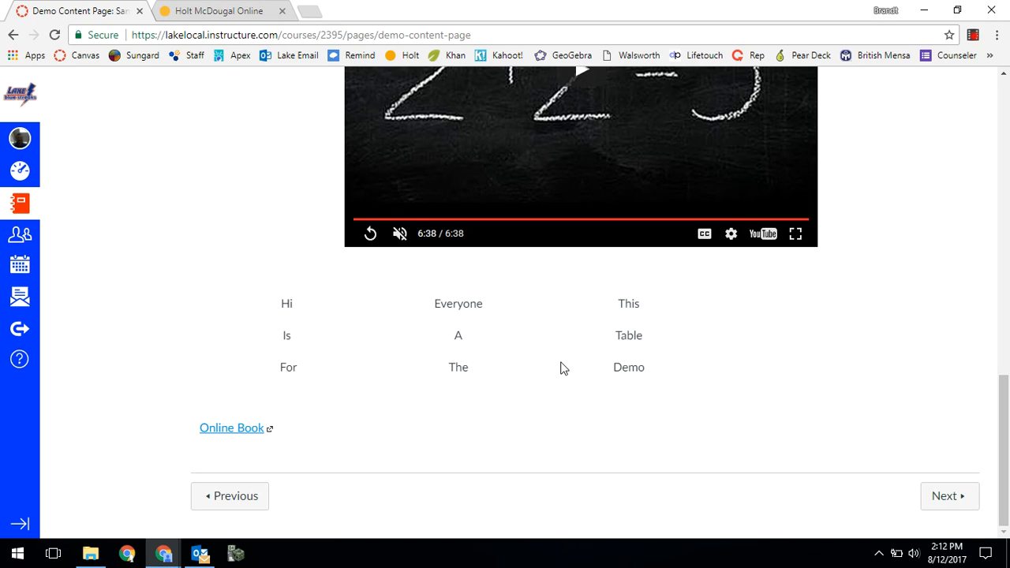
pyautogui.click(244, 434)
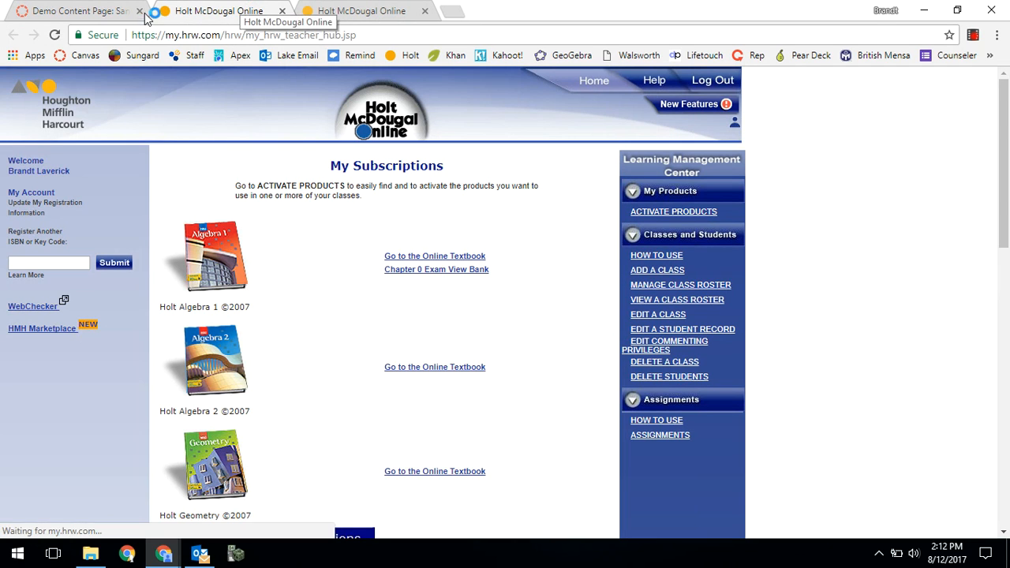
pyautogui.click(114, 19)
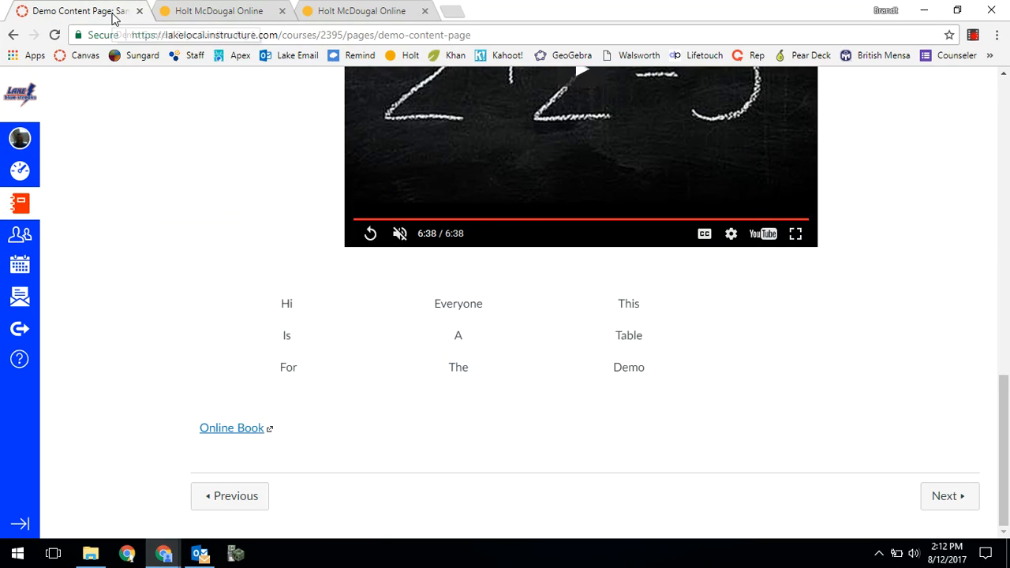
pyautogui.scroll(1, 734, 355)
pyautogui.scroll(10, 733, 356)
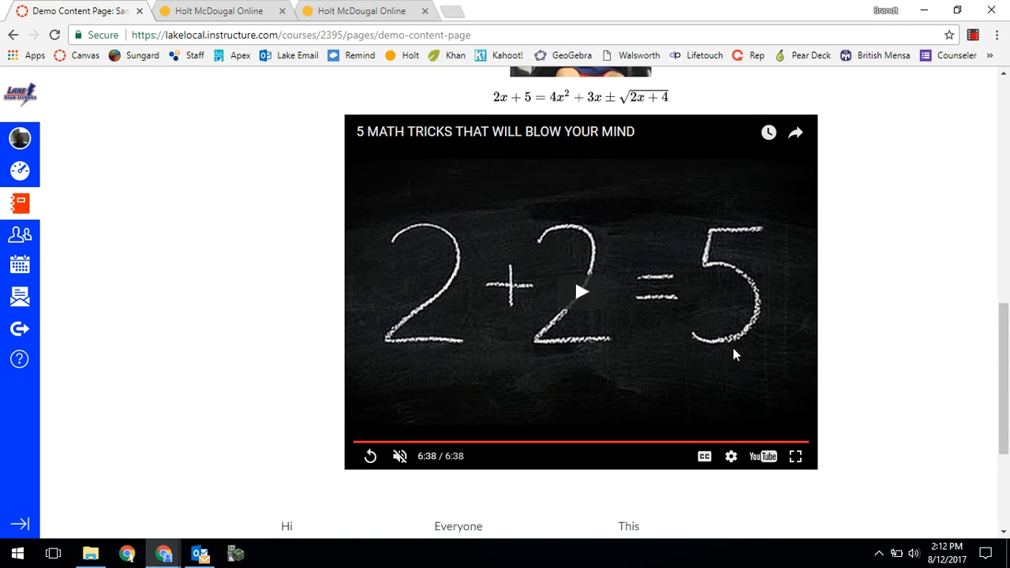
pyautogui.scroll(2, 732, 355)
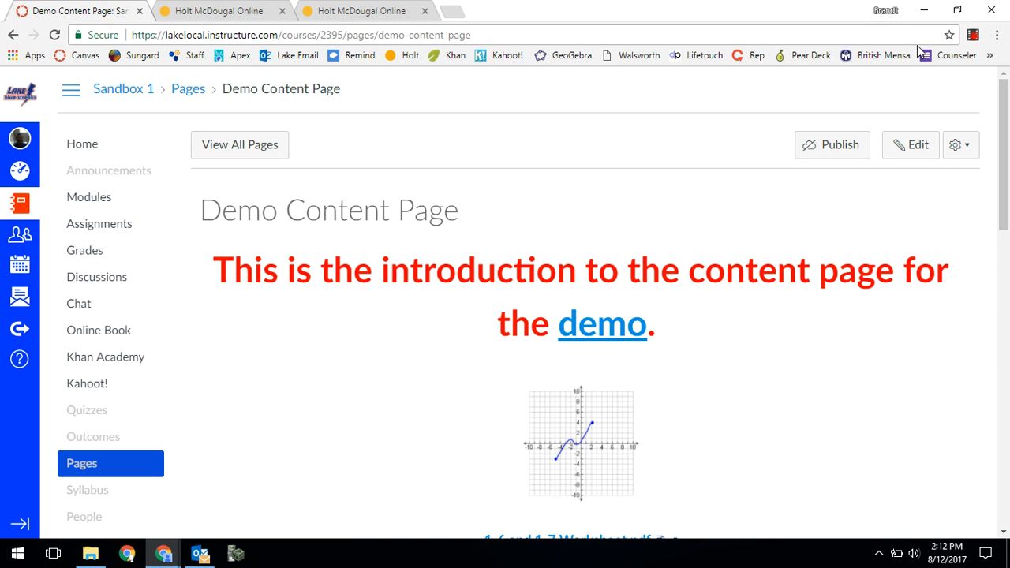
pyautogui.click(973, 35)
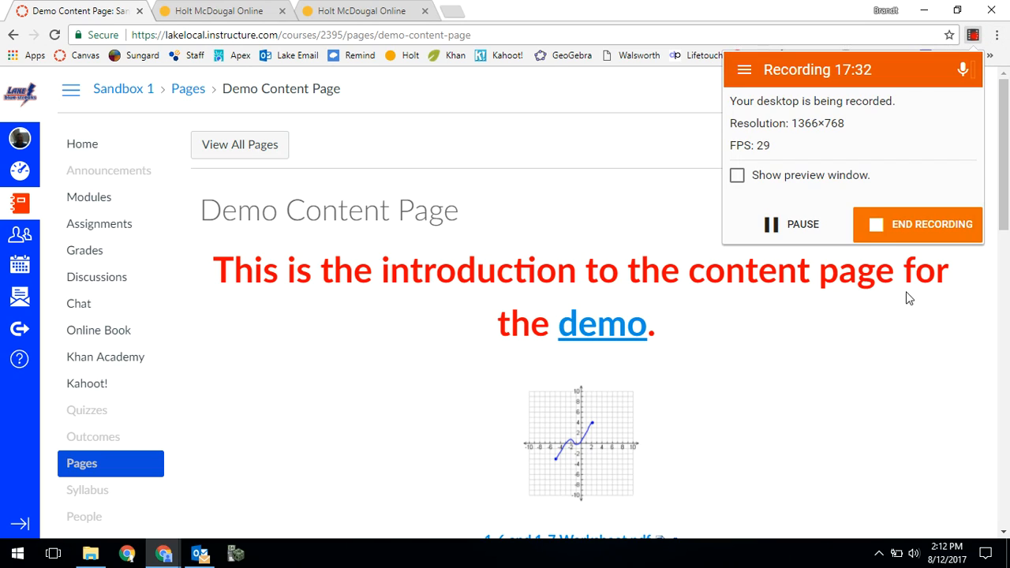